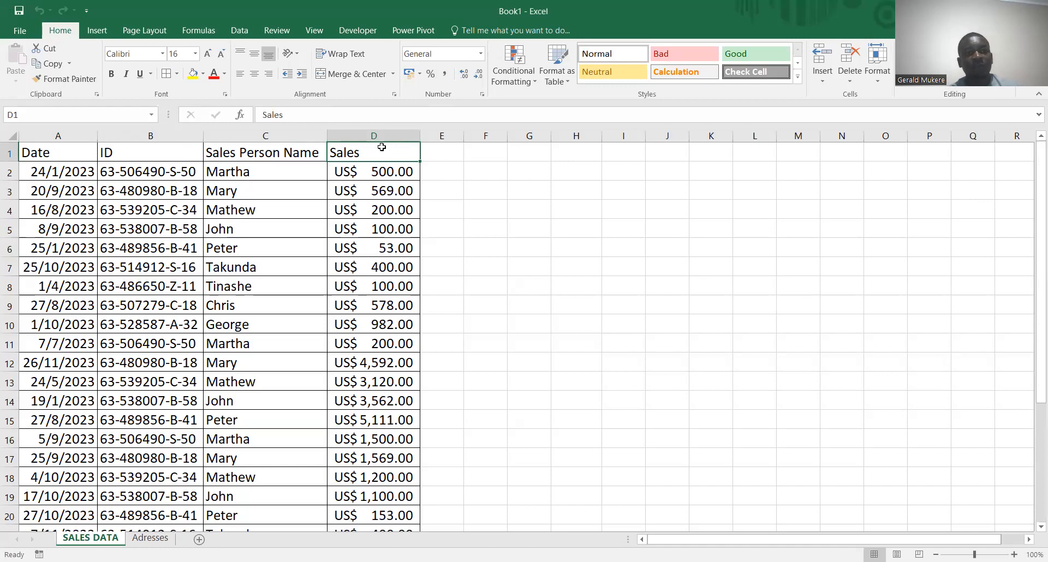
Look through the sales records in the SALES DATA sheet, including the repeated names in the Sales Person Name column.
{"action": "left_click", "coordinate": [259, 178]}
{"action": "left_click", "coordinate": [230, 346]}
{"action": "key", "text": "Down"}
{"action": "key", "text": "Down"}
{"action": "key", "text": "Down"}
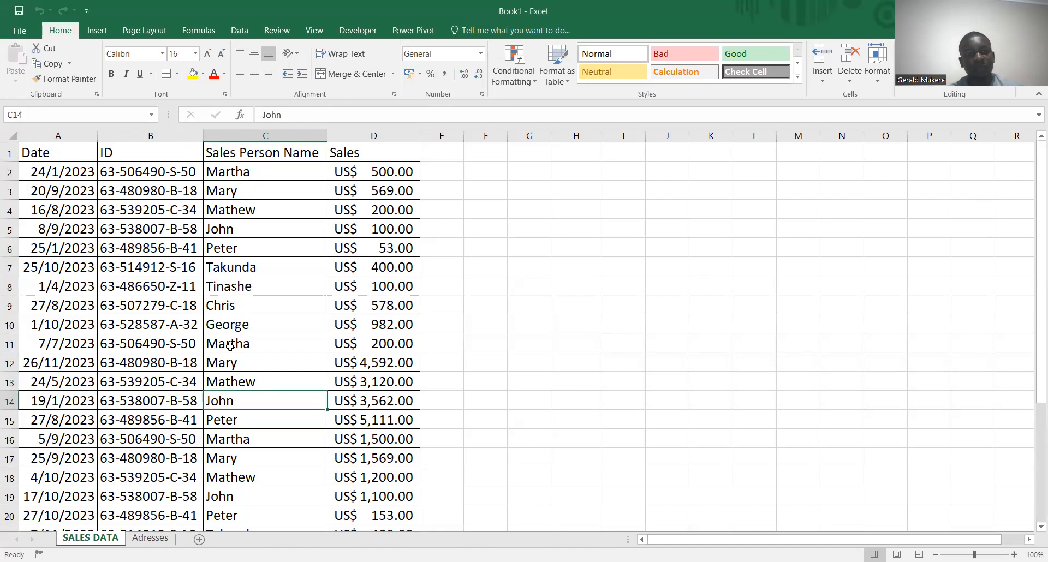
{"action": "scroll", "coordinate": [229, 346], "scroll_direction": "down", "scroll_amount": 7}
{"action": "scroll", "coordinate": [229, 345], "scroll_direction": "up", "scroll_amount": 7}
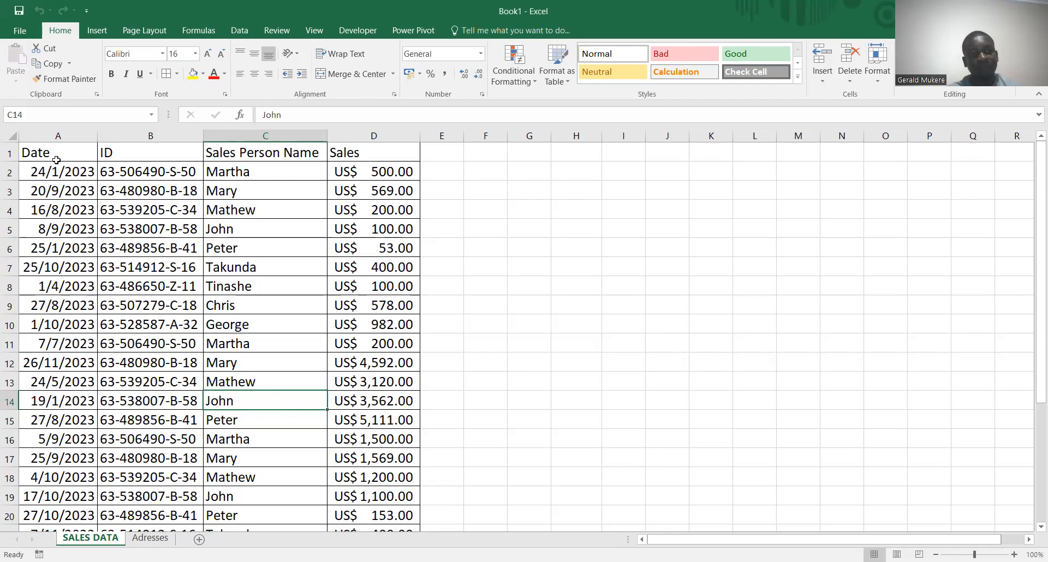
Create a PivotTable on a new worksheet from the sales data range A1:D29, including the header row.
{"action": "left_click", "coordinate": [53, 156]}
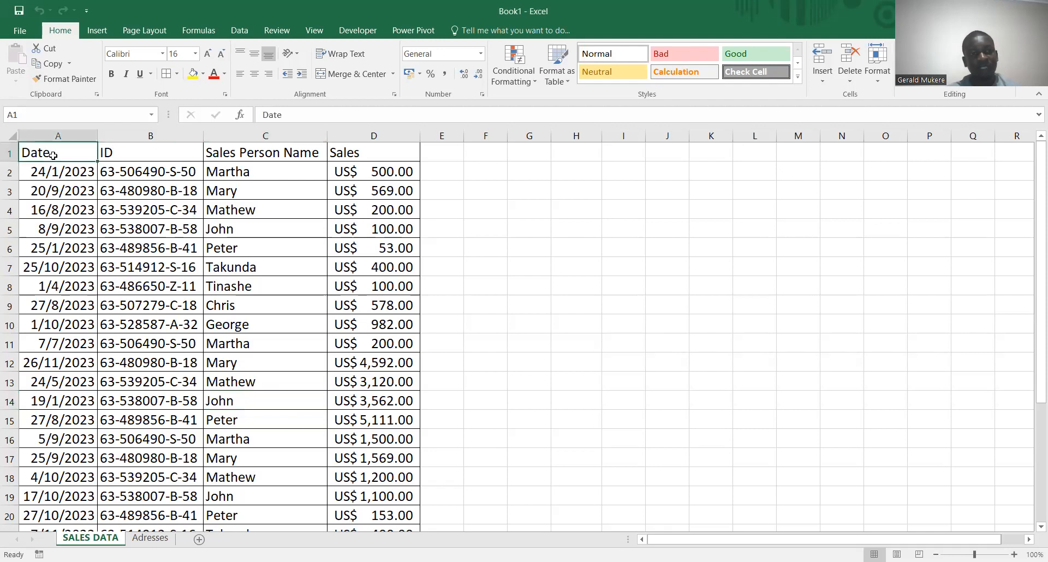
{"action": "left_click_drag", "start_coordinate": [53, 155], "coordinate": [392, 234]}
{"action": "key", "text": "ctrl+shift+Down"}
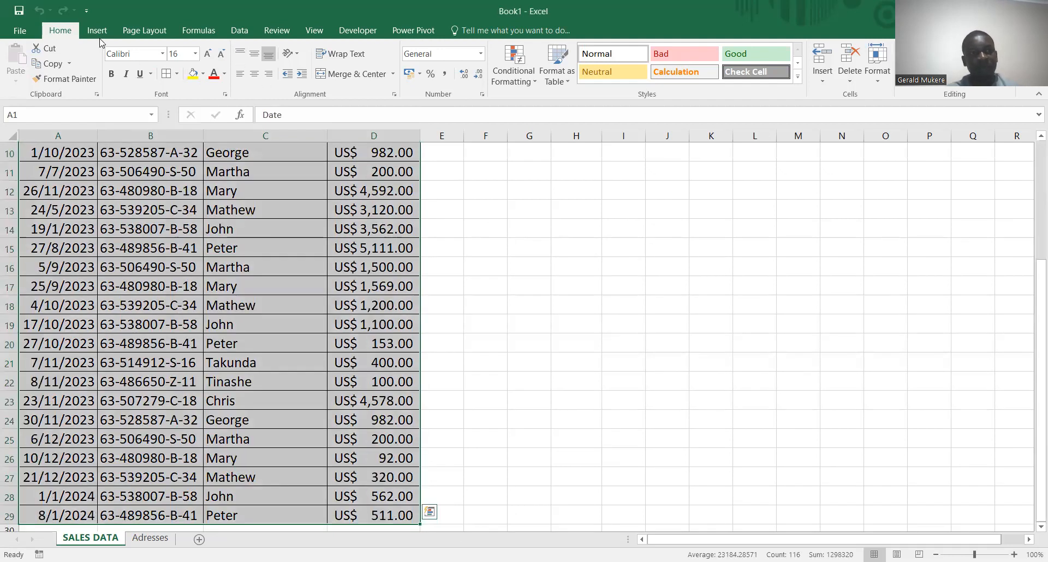
{"action": "left_click", "coordinate": [98, 32]}
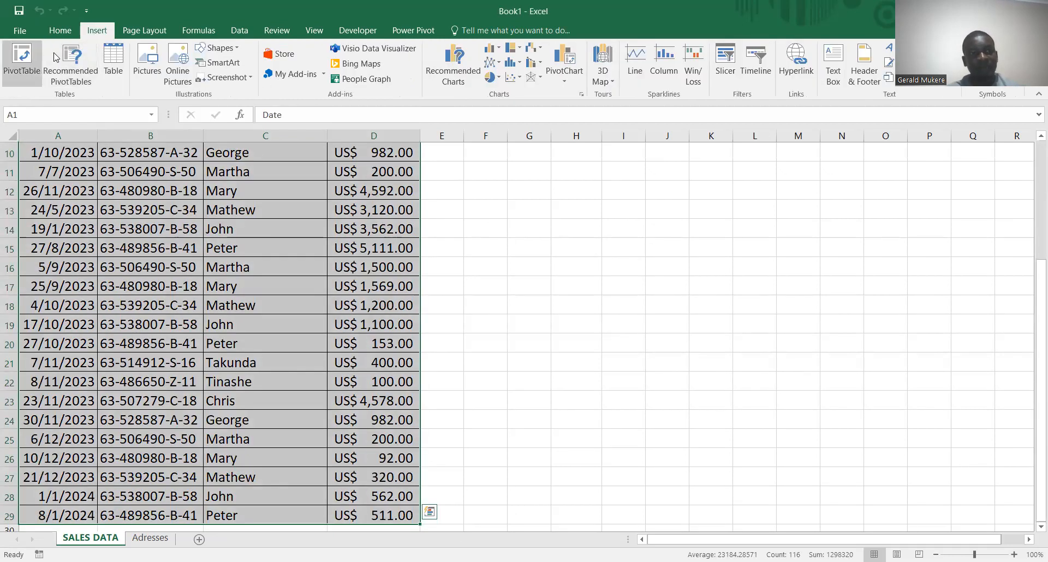
{"action": "left_click", "coordinate": [22, 59]}
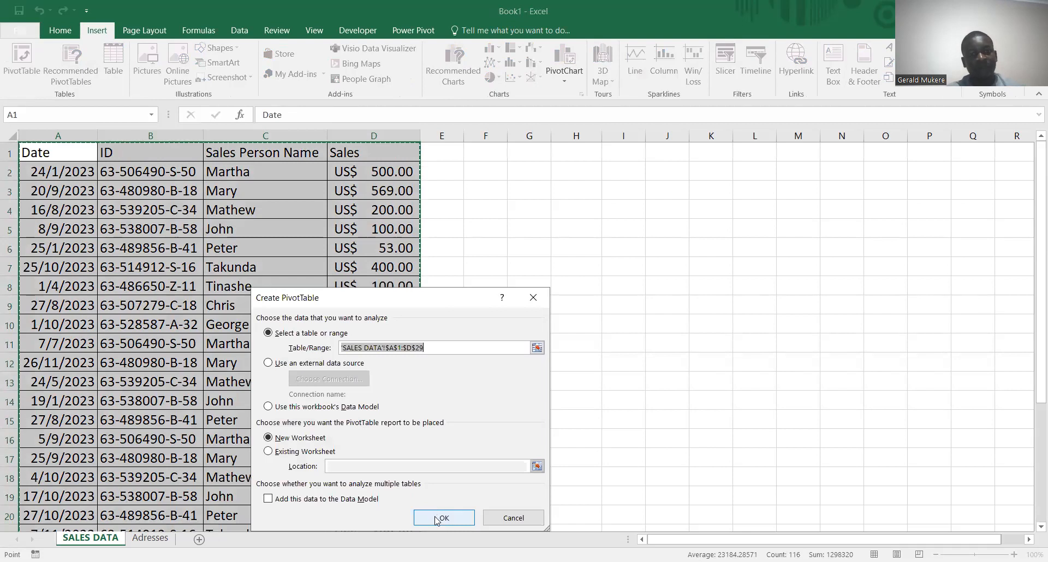
{"action": "left_click", "coordinate": [437, 518]}
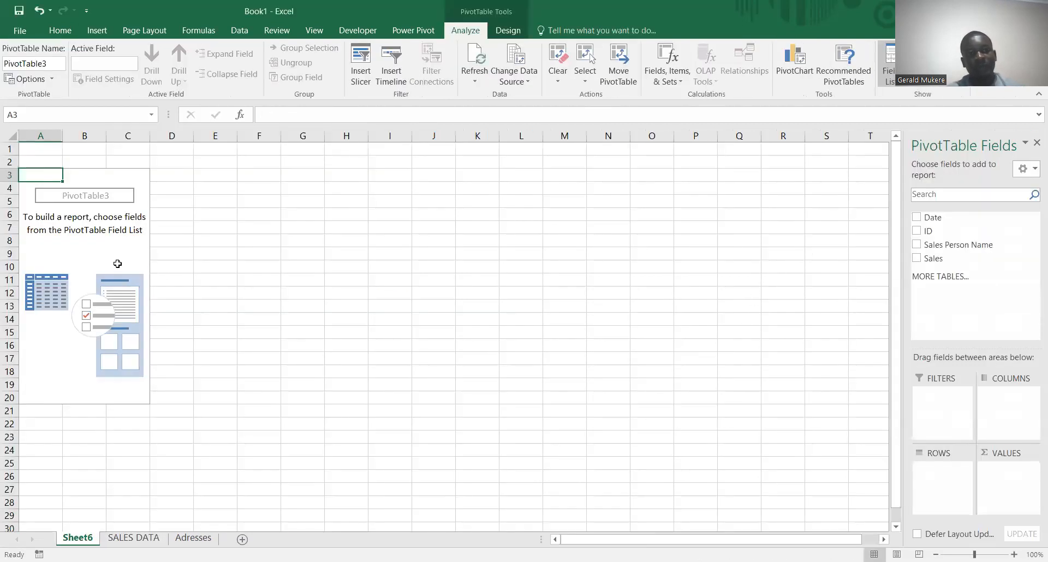
Enable the Classic PivotTable layout, which allows dragging fields in the grid, in the new PivotTable's display options.
{"action": "left_click", "coordinate": [98, 264]}
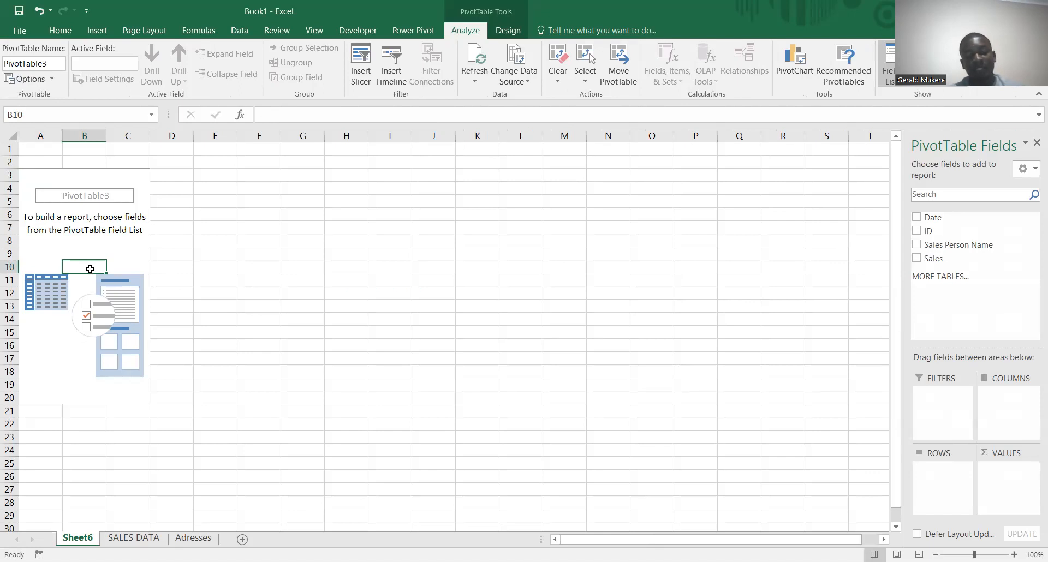
{"action": "right_click", "coordinate": [90, 270]}
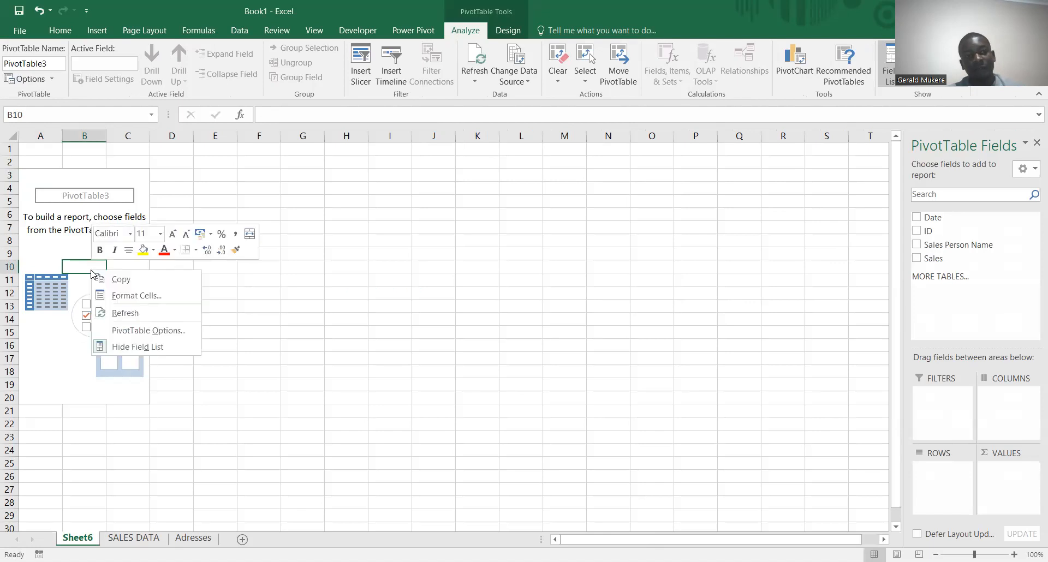
{"action": "left_click", "coordinate": [129, 331]}
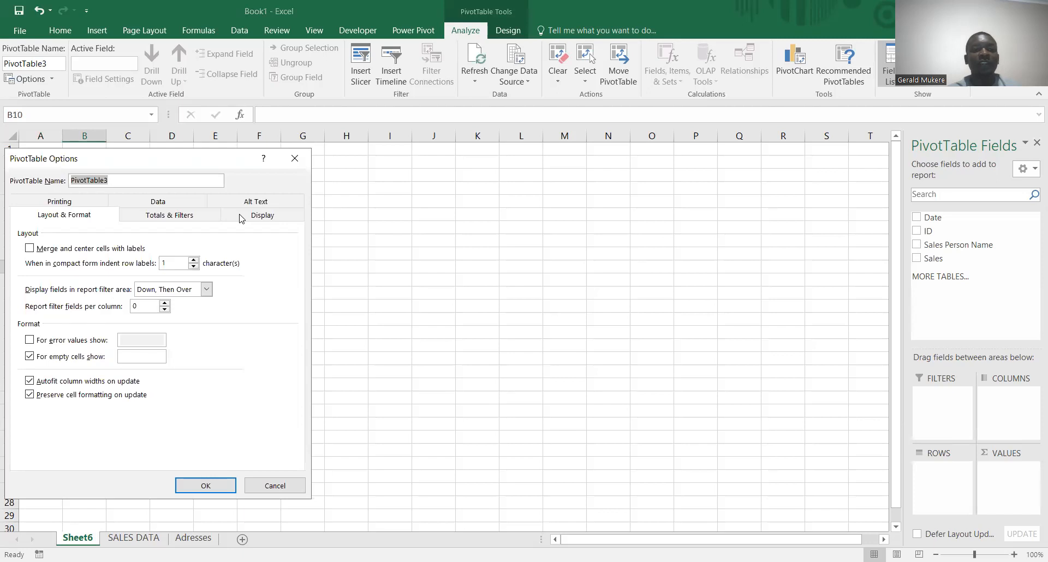
{"action": "left_click", "coordinate": [242, 217]}
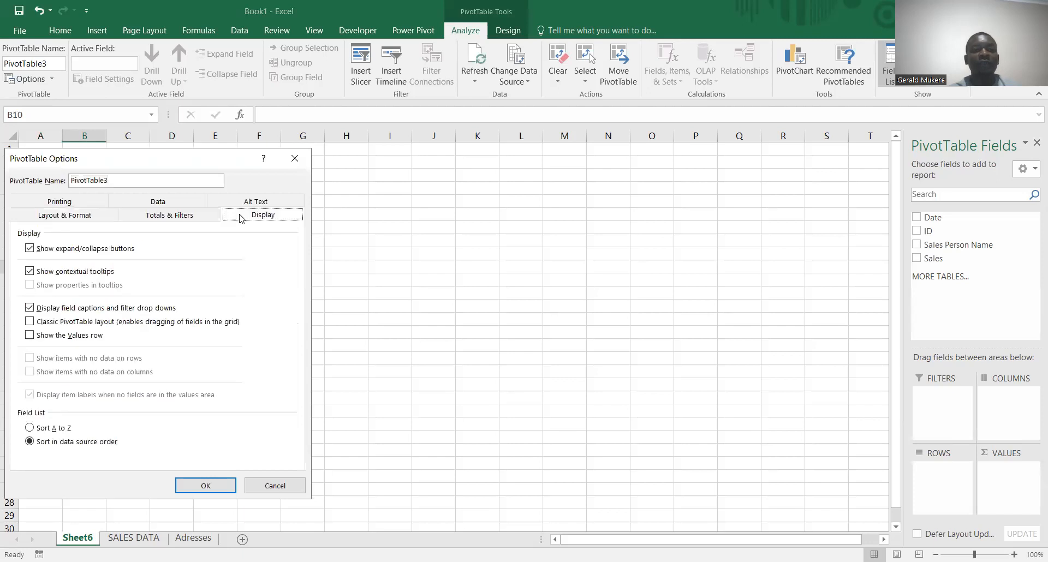
{"action": "left_click", "coordinate": [67, 323]}
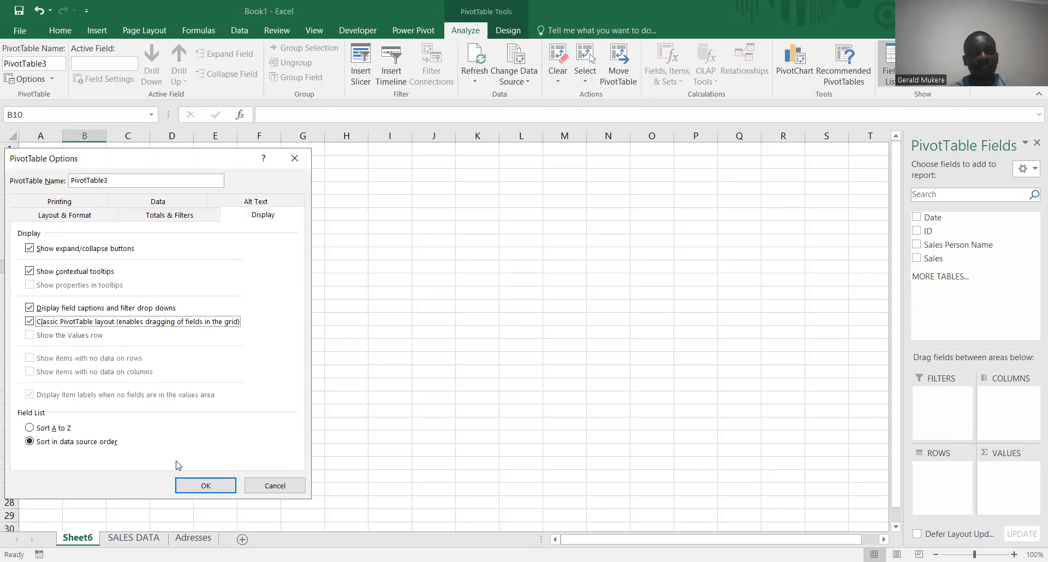
{"action": "left_click", "coordinate": [202, 486]}
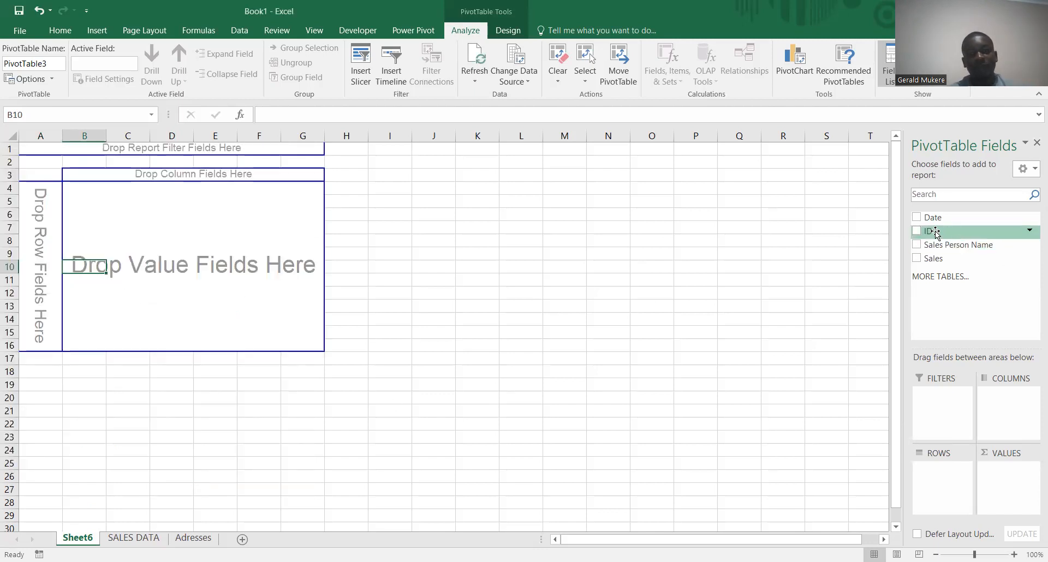
Lay out the PivotTable with Sales Person Name followed by ID as row fields and Sales as the value field.
{"action": "left_click_drag", "start_coordinate": [935, 232], "coordinate": [37, 237]}
{"action": "left_click_drag", "start_coordinate": [942, 262], "coordinate": [223, 259]}
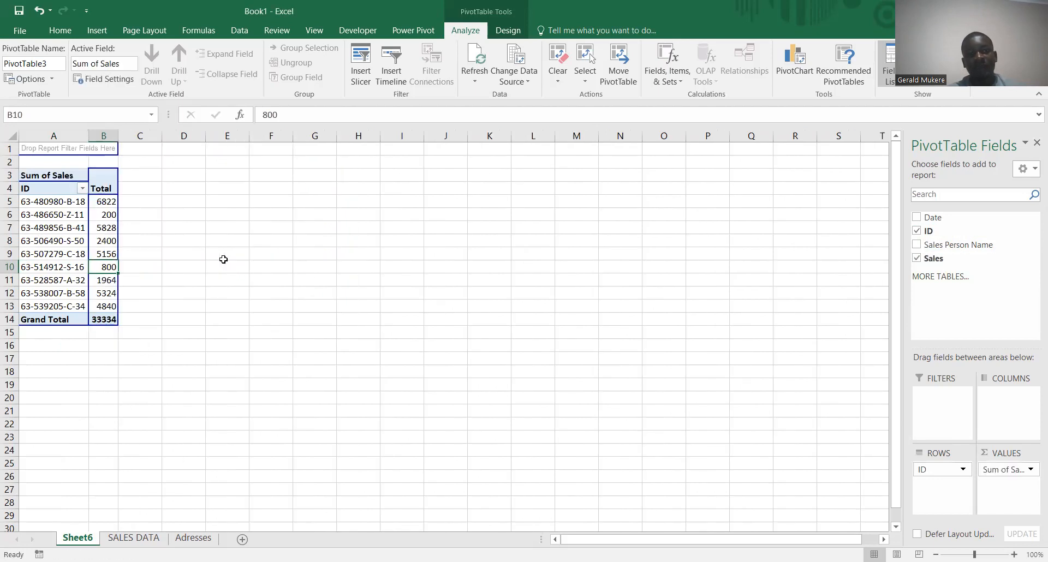
{"action": "left_click_drag", "start_coordinate": [989, 245], "coordinate": [23, 221]}
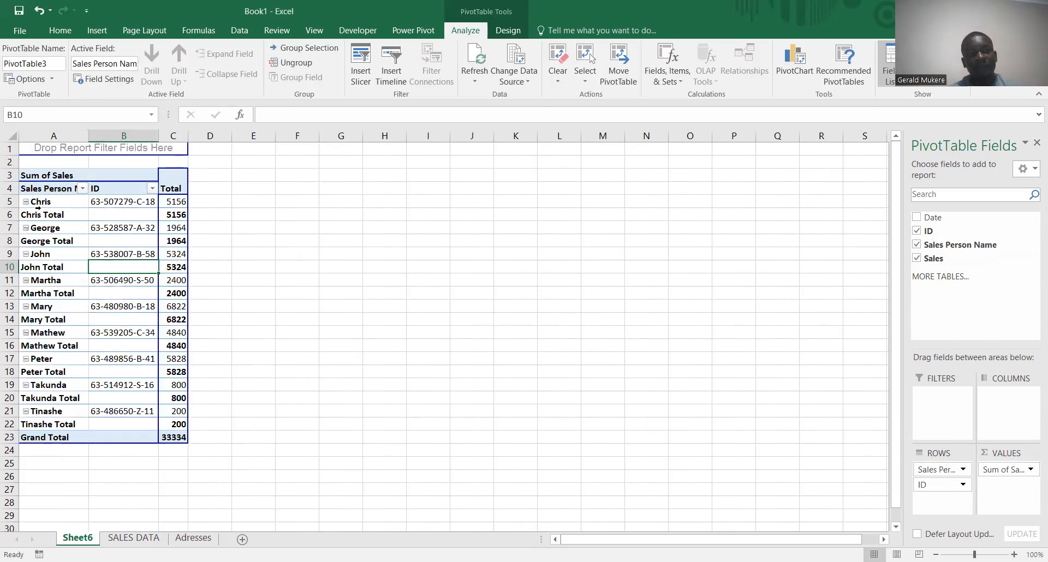
Turn off the subtotals for the Sales Person Name field in the PivotTable.
{"action": "left_click", "coordinate": [38, 215]}
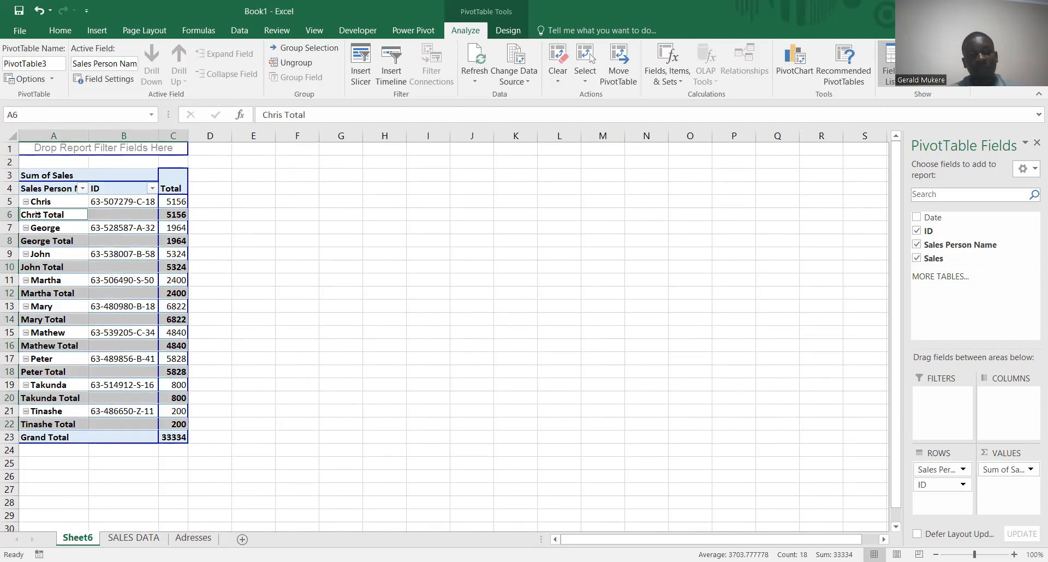
{"action": "right_click", "coordinate": [38, 214]}
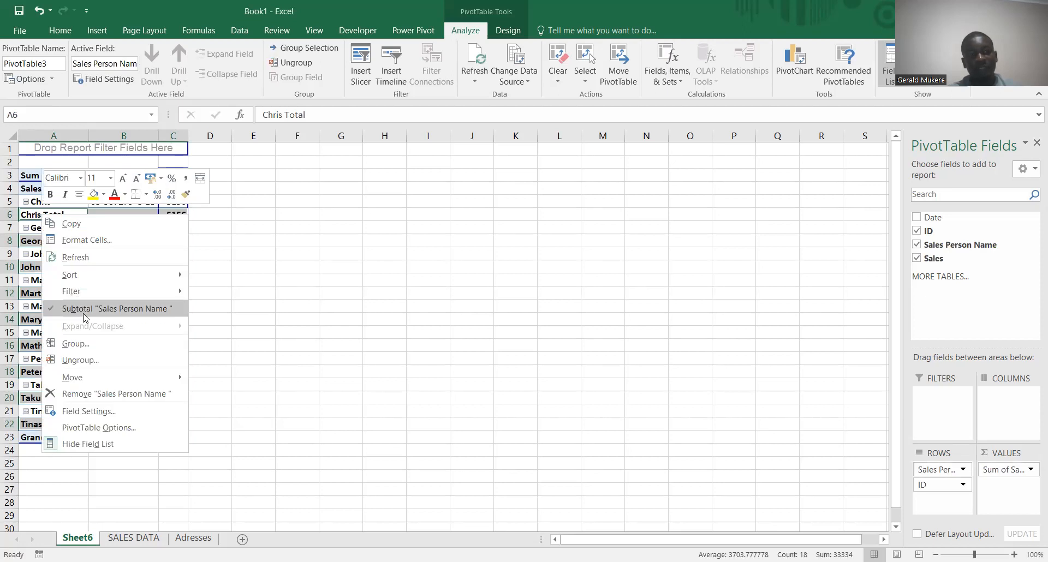
{"action": "left_click", "coordinate": [85, 313]}
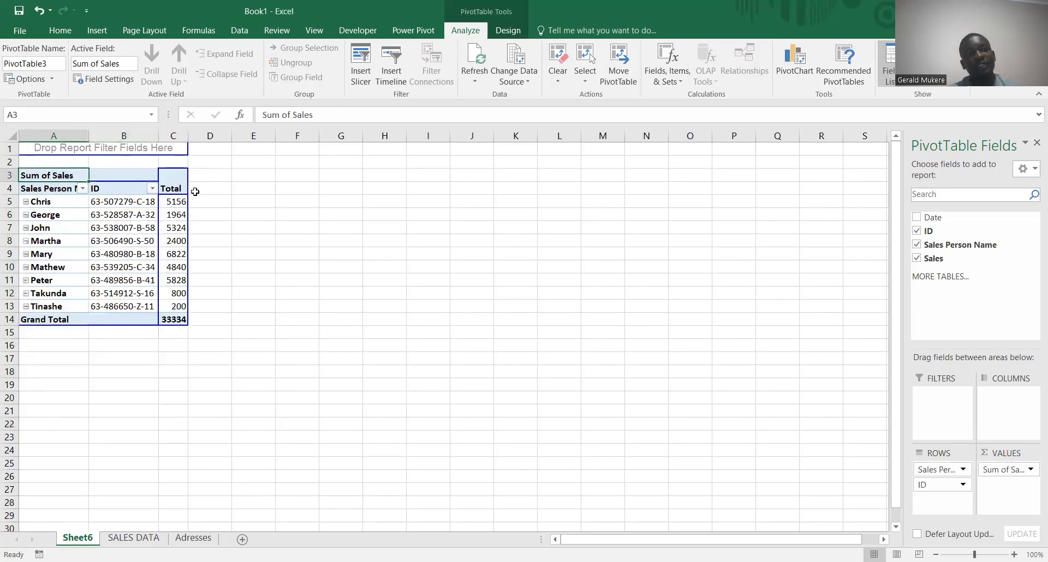
Set the font size of the whole PivotTable sheet to 18 and autofit the widths of columns A to C.
{"action": "left_click", "coordinate": [13, 134]}
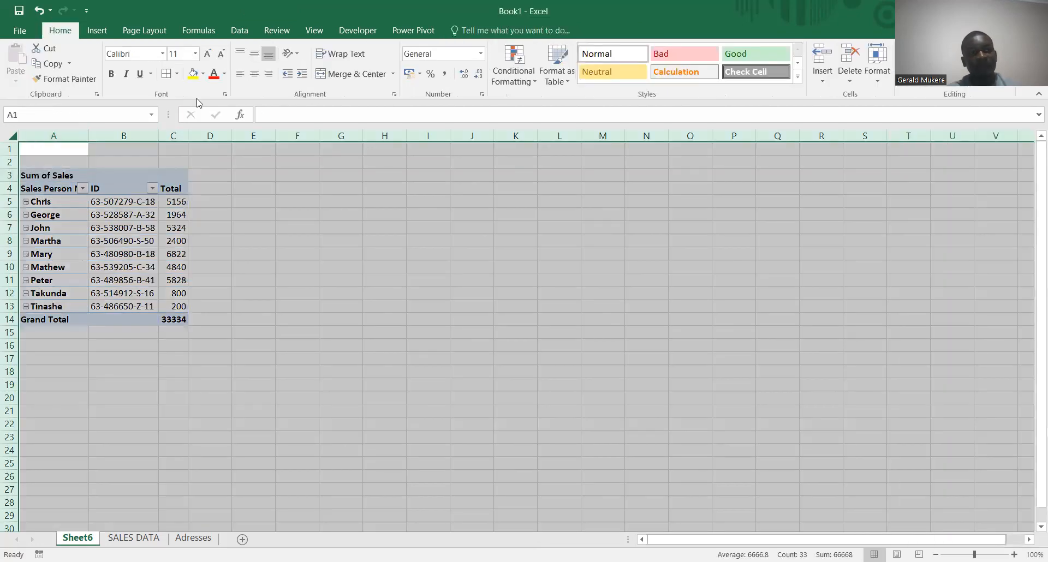
{"action": "left_click", "coordinate": [190, 53]}
{"action": "type", "text": "18"}
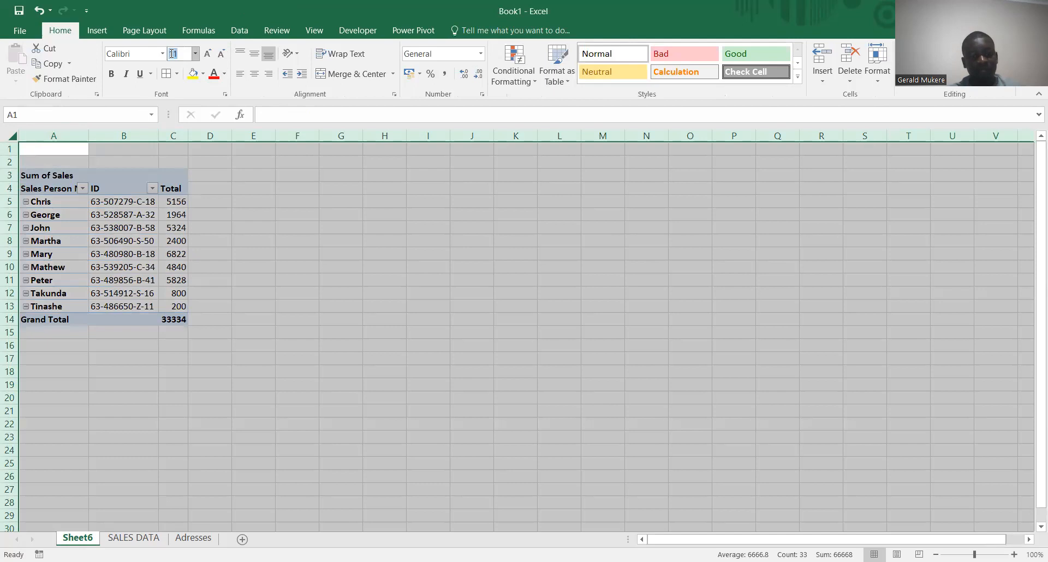
{"action": "key", "text": "Return"}
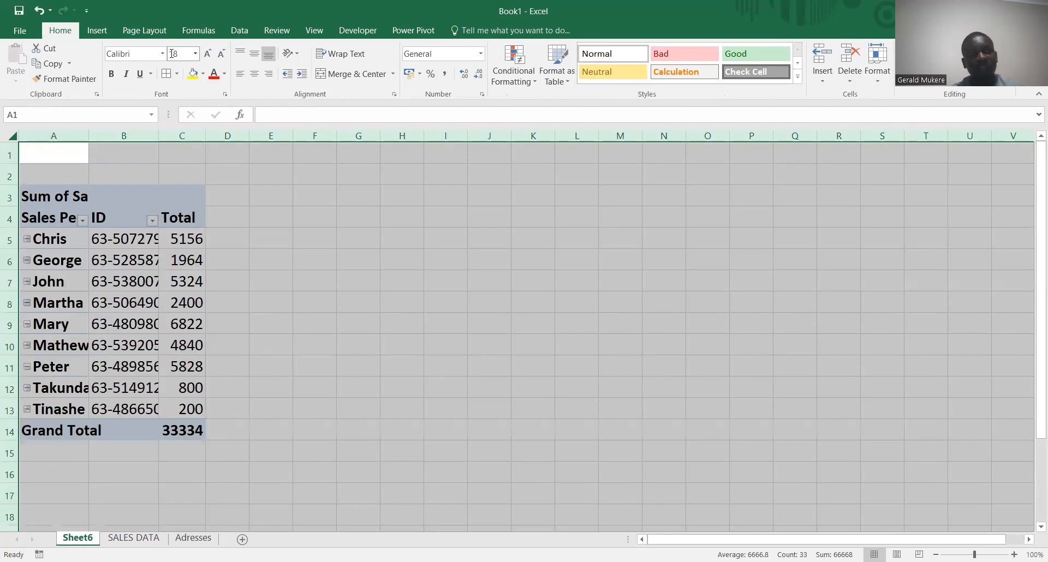
{"action": "left_click_drag", "start_coordinate": [71, 133], "coordinate": [196, 134]}
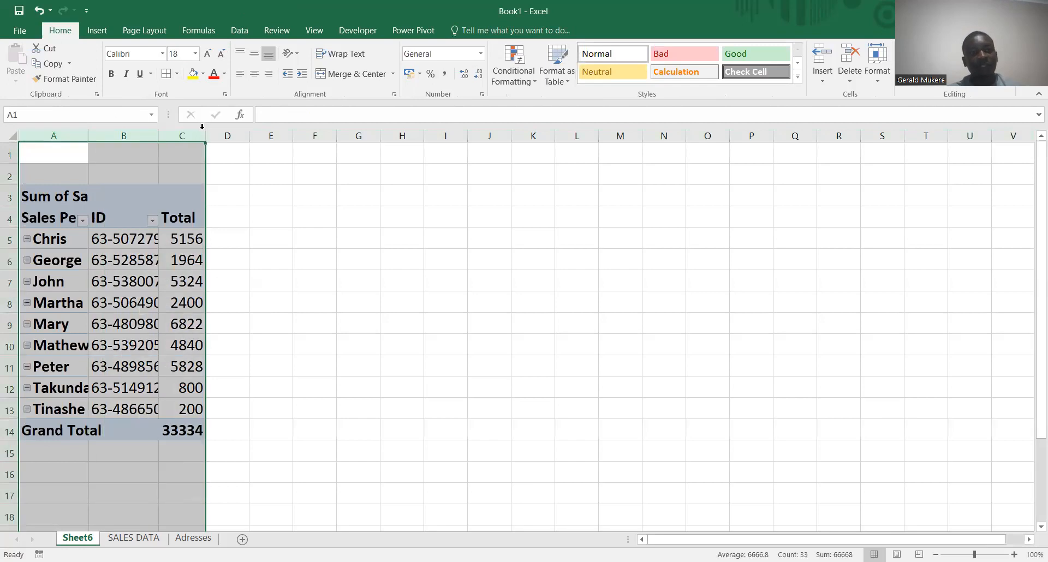
{"action": "double_click", "coordinate": [206, 136]}
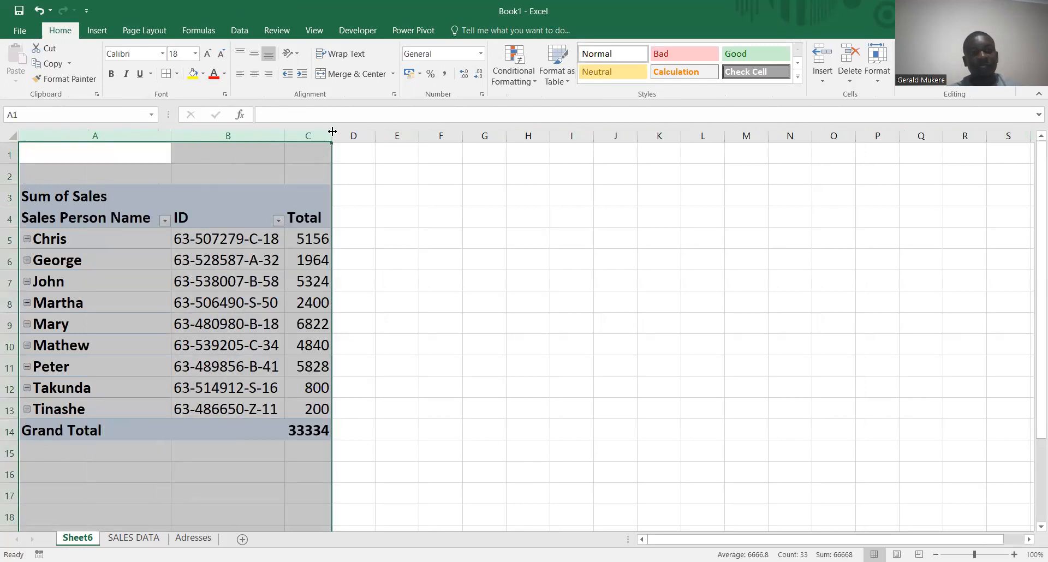
Check the first salesperson's row and total, and collapse and re-expand the second salesperson's entry.
{"action": "left_click", "coordinate": [121, 244]}
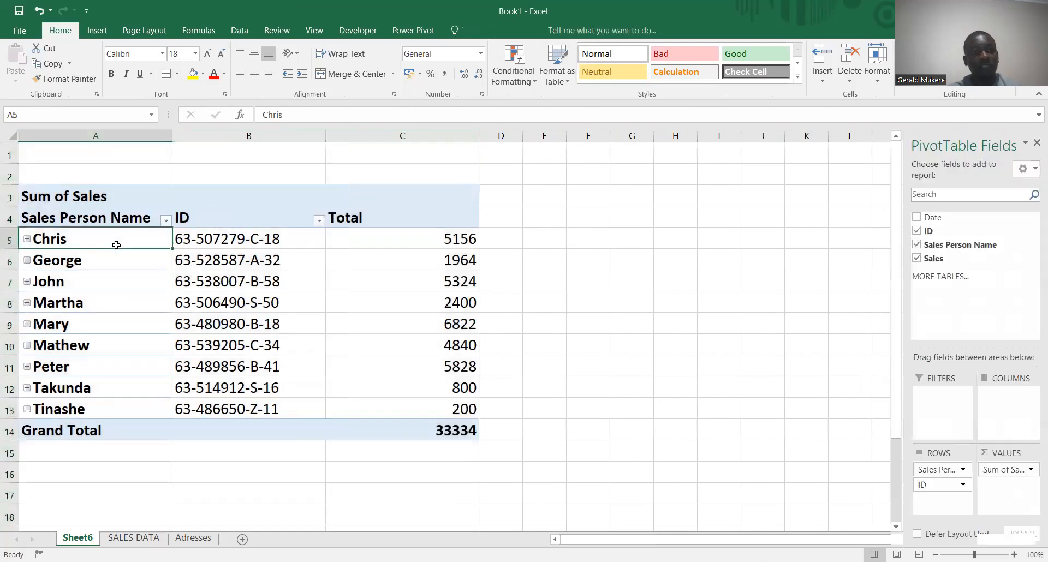
{"action": "left_click", "coordinate": [440, 242]}
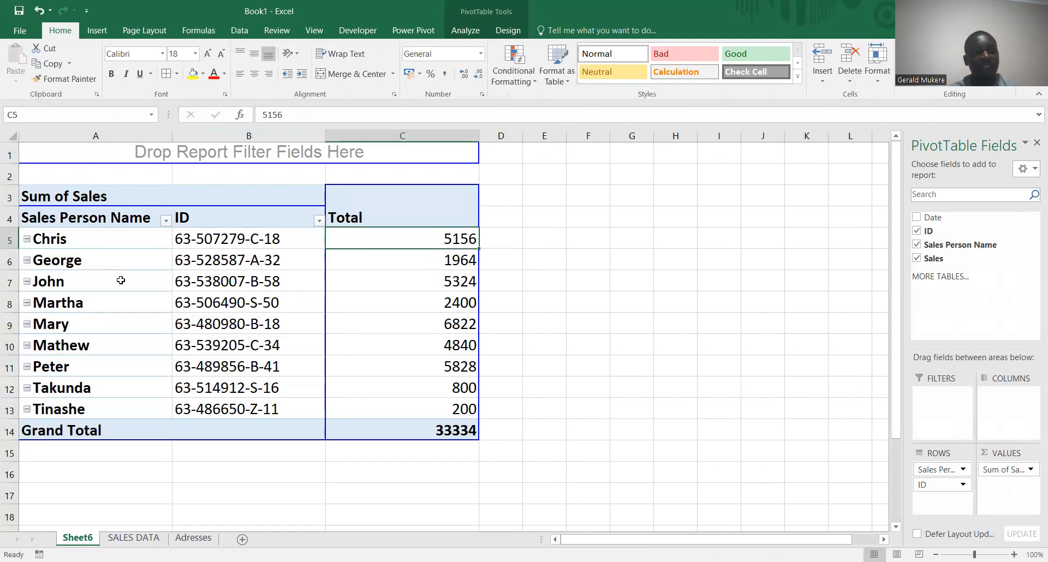
{"action": "left_click", "coordinate": [147, 261]}
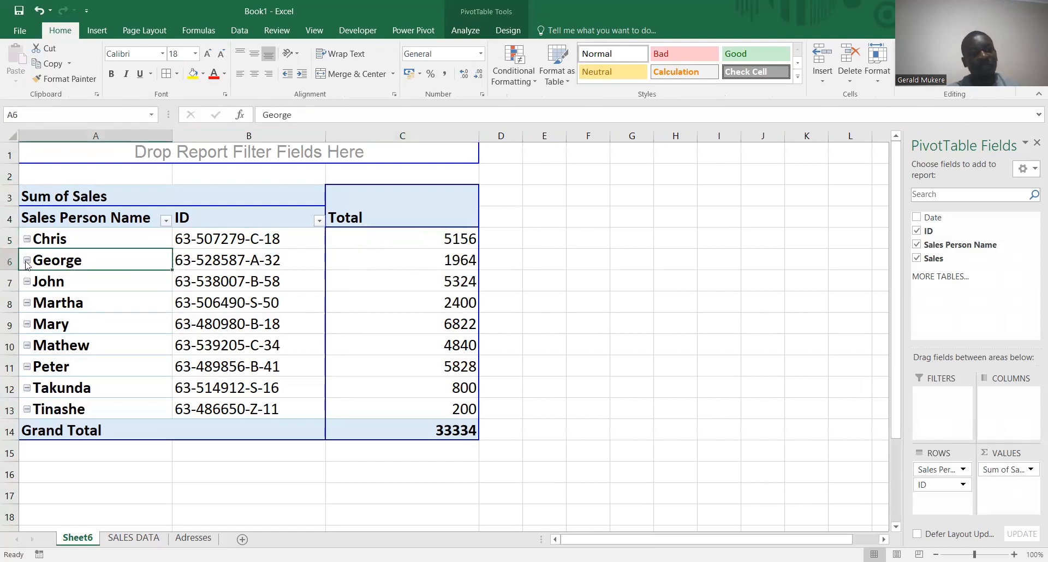
{"action": "left_click", "coordinate": [26, 264]}
{"action": "left_click", "coordinate": [27, 264]}
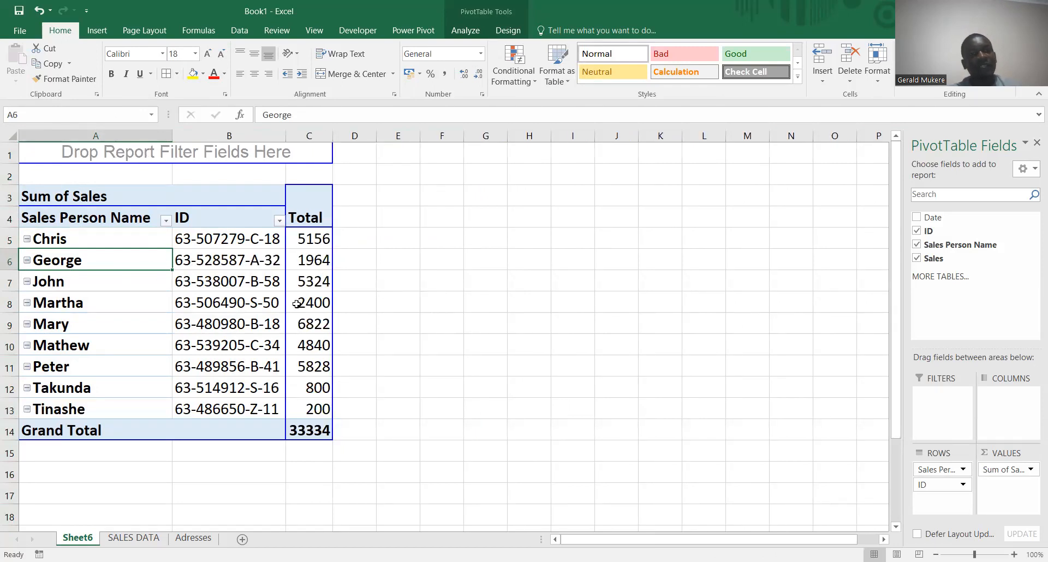
Add the Date field to the PivotTable's columns and expand the year 2023 into its quarters.
{"action": "mouse_move", "coordinate": [293, 305]}
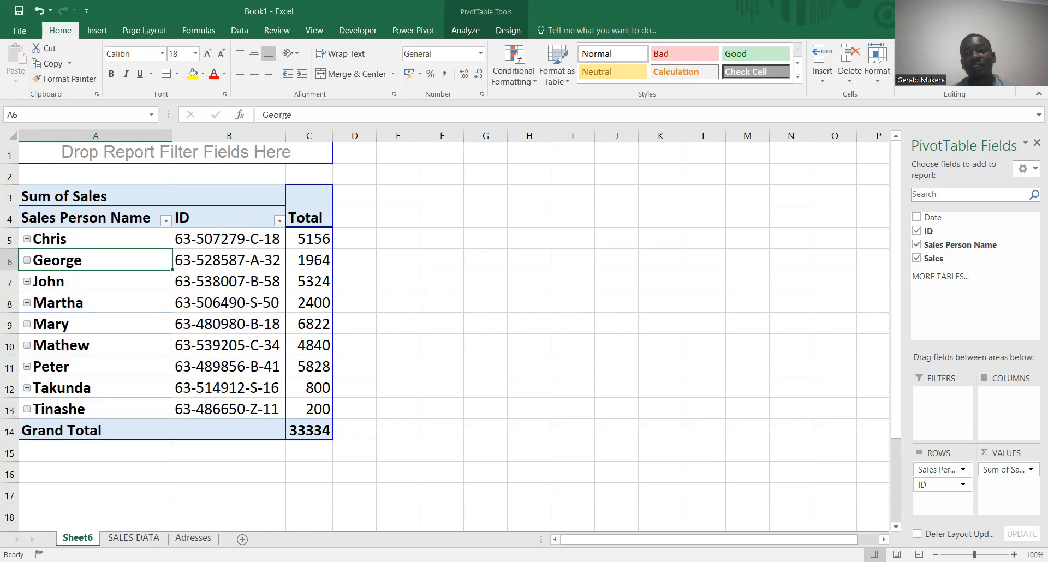
{"action": "left_click_drag", "start_coordinate": [932, 219], "coordinate": [992, 400]}
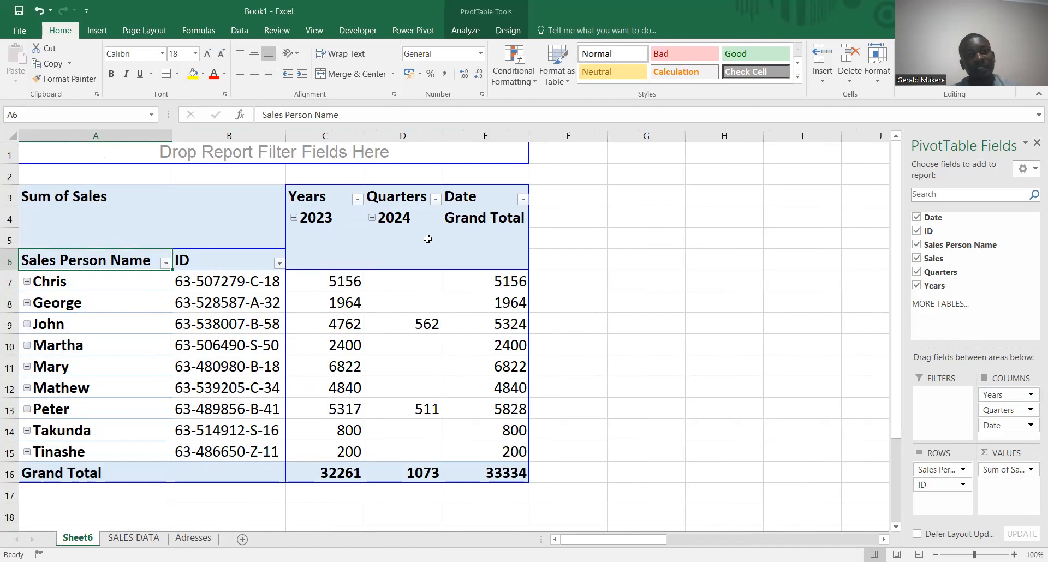
{"action": "left_click", "coordinate": [397, 212]}
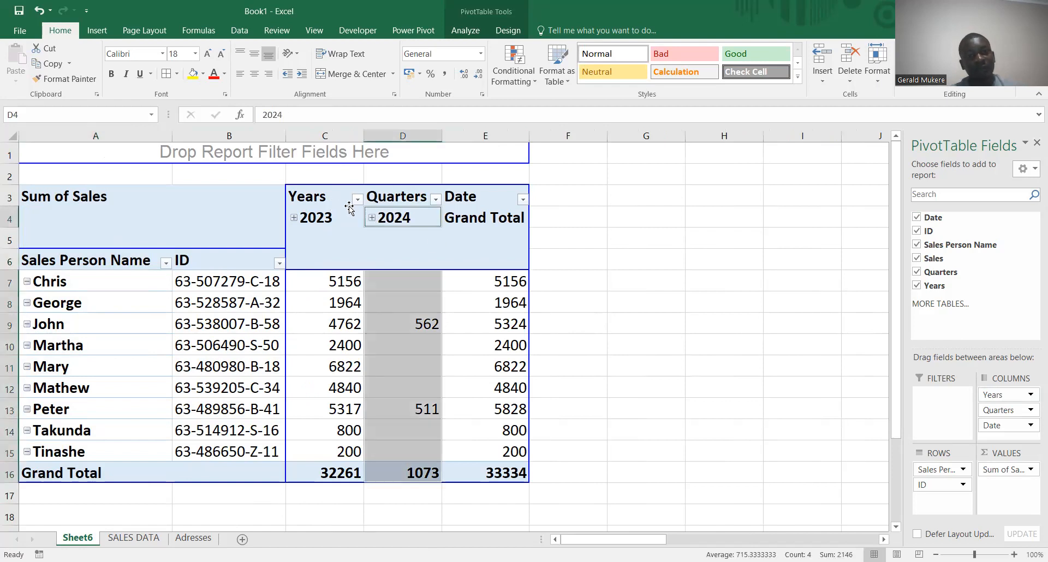
{"action": "left_click", "coordinate": [292, 221]}
{"action": "left_click", "coordinate": [293, 219]}
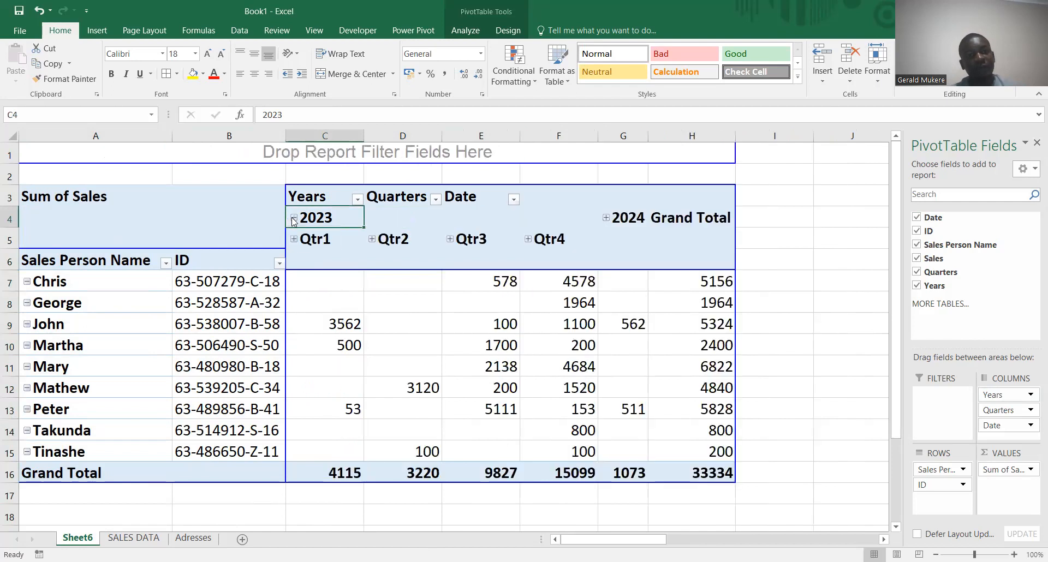
Expand Qtr1, Qtr2 and Qtr3 of 2023 into their individual months.
{"action": "left_click", "coordinate": [288, 239]}
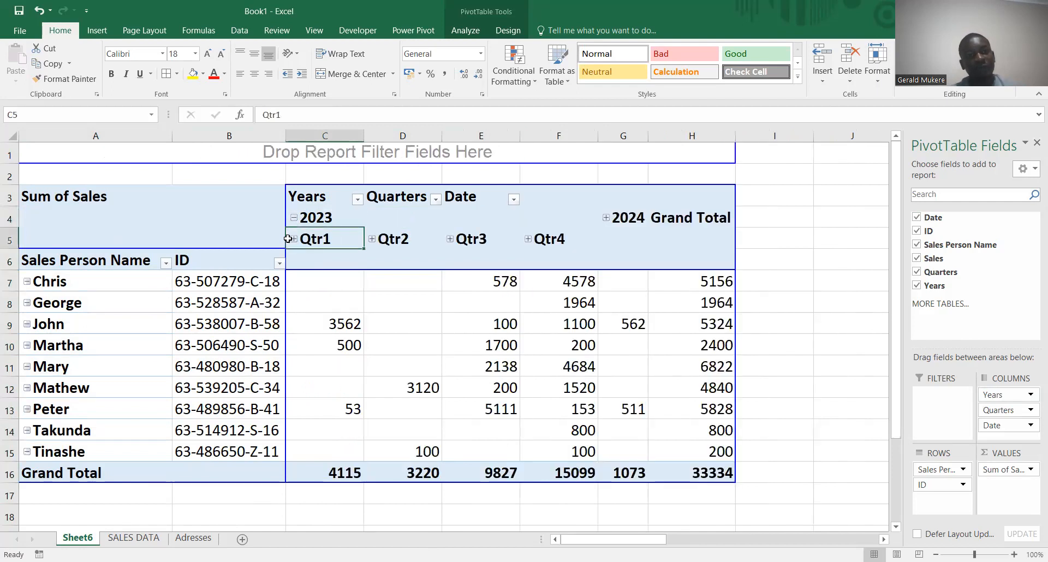
{"action": "left_click", "coordinate": [294, 239]}
{"action": "left_click", "coordinate": [349, 239]}
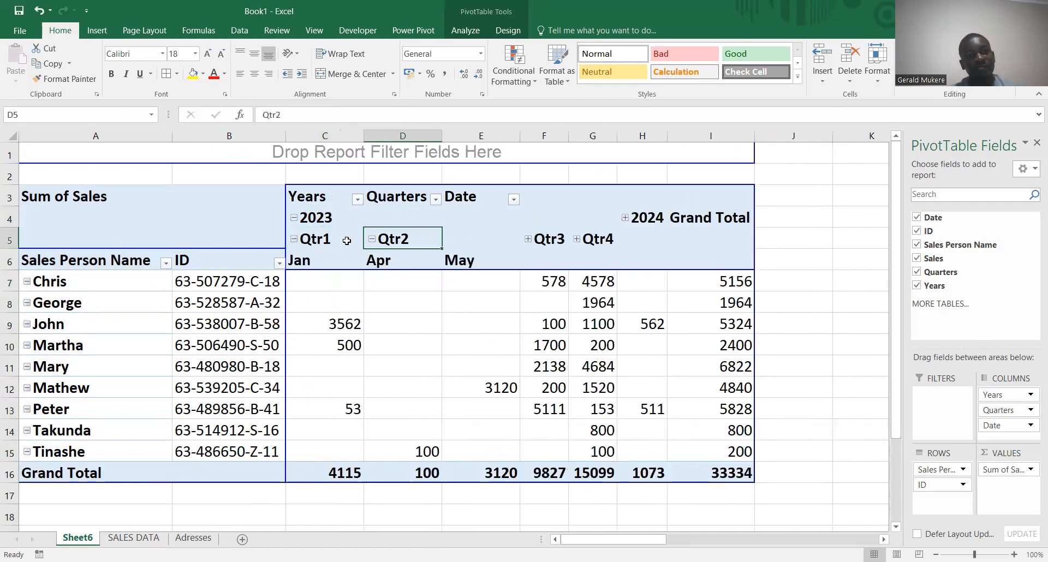
{"action": "left_click", "coordinate": [330, 260]}
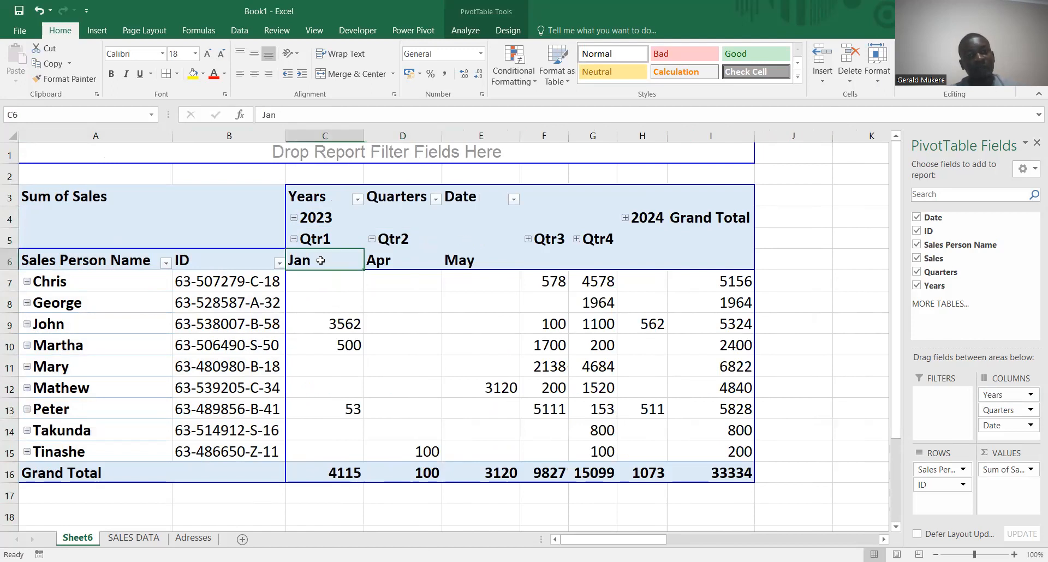
{"action": "left_click", "coordinate": [526, 244]}
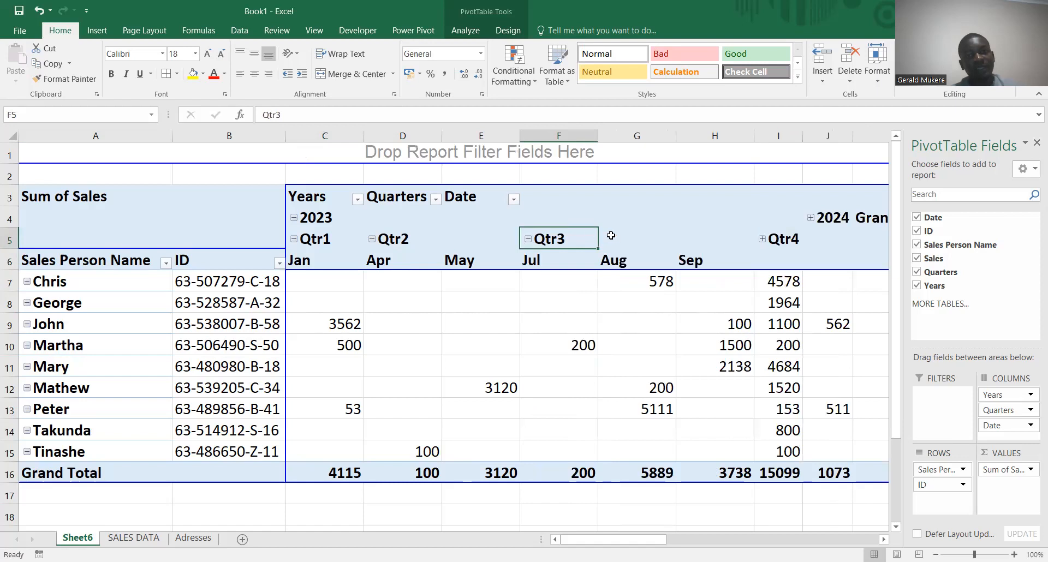
Expand Qtr4 of 2023 into its individual months and select the Jan heading under Qtr1.
{"action": "left_click", "coordinate": [768, 239]}
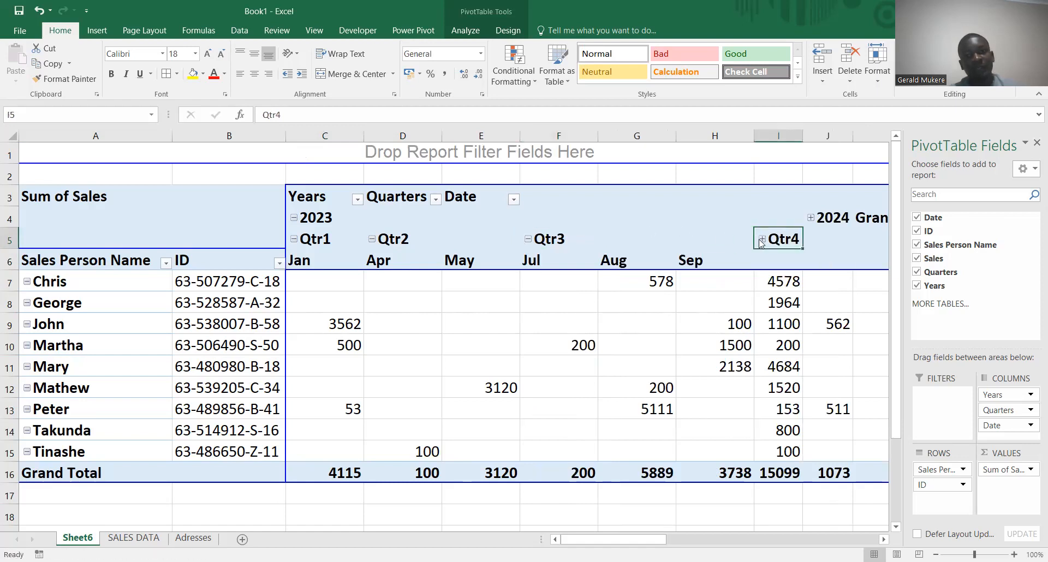
{"action": "left_click", "coordinate": [762, 240]}
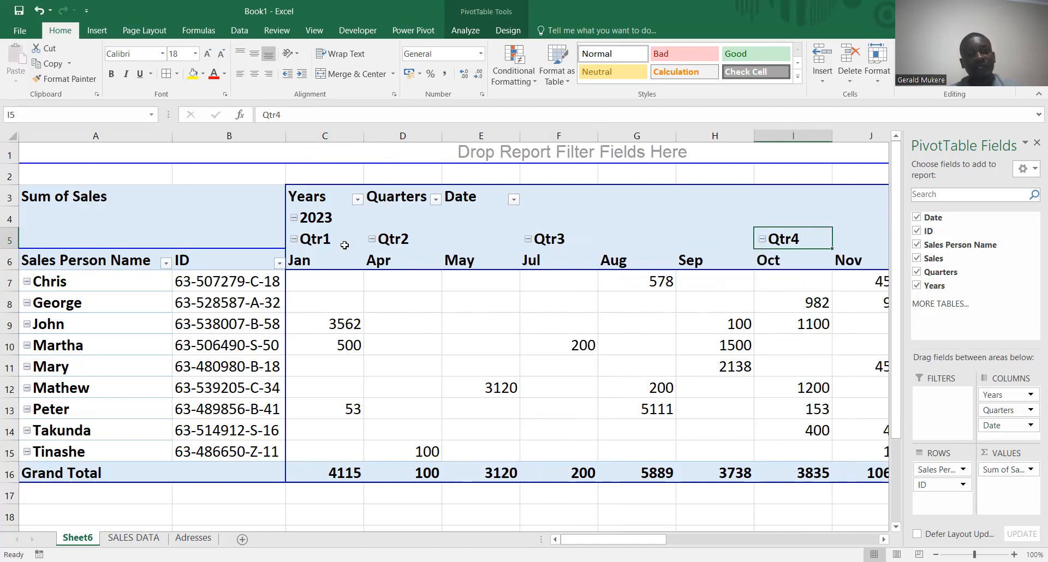
{"action": "left_click", "coordinate": [324, 251]}
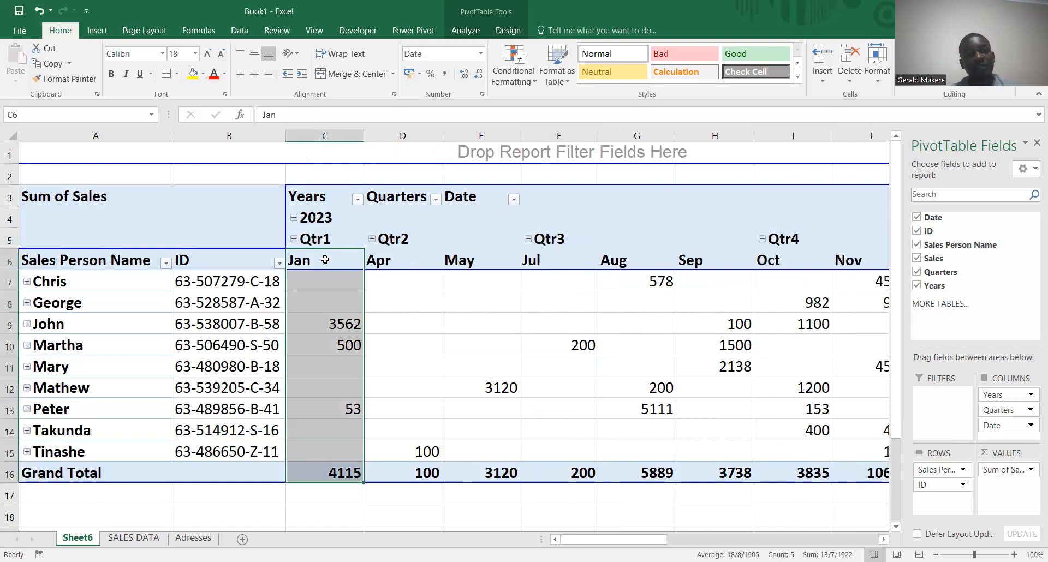
{"action": "left_click", "coordinate": [325, 260]}
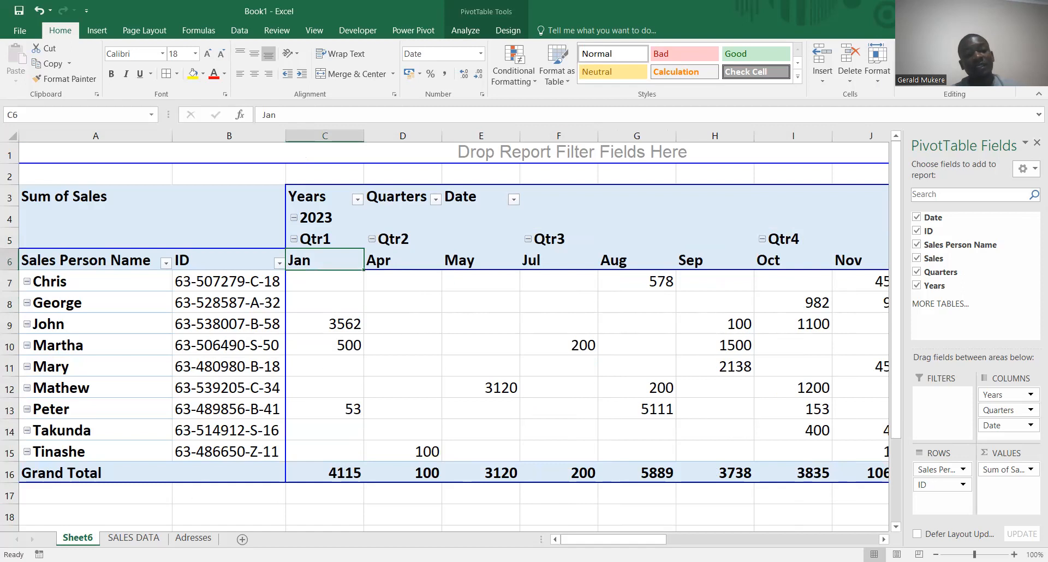
Examine the Date column of the SALES DATA sheet from the first January 2023 entry to the end of the list.
{"action": "left_click", "coordinate": [146, 540]}
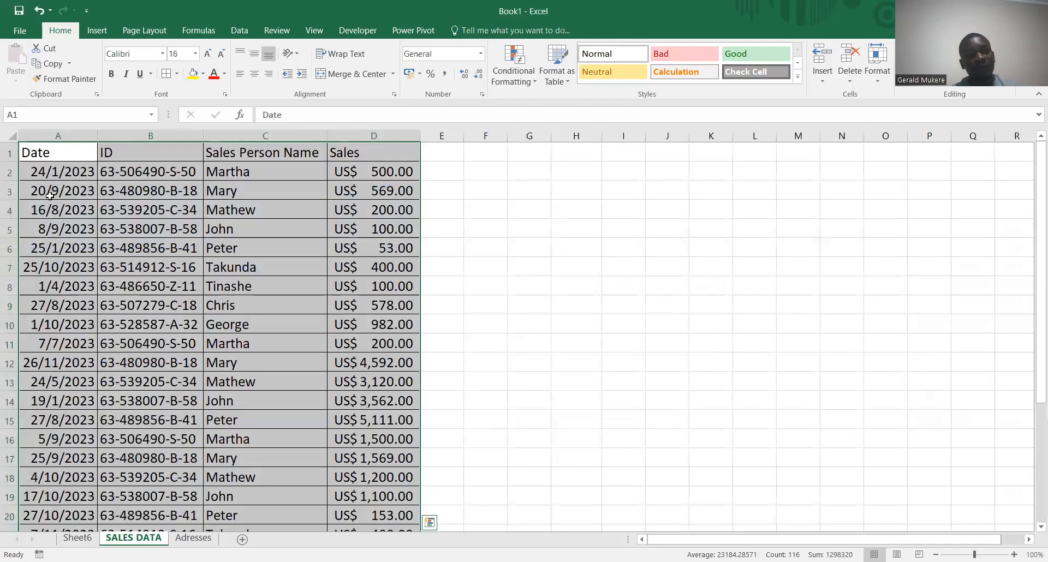
{"action": "left_click", "coordinate": [55, 172]}
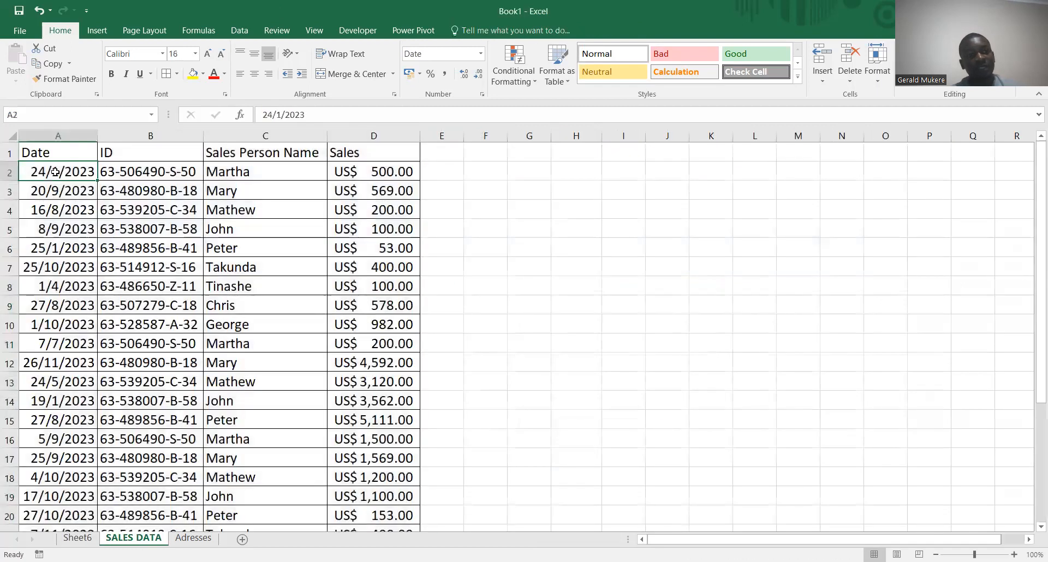
{"action": "left_click", "coordinate": [59, 247]}
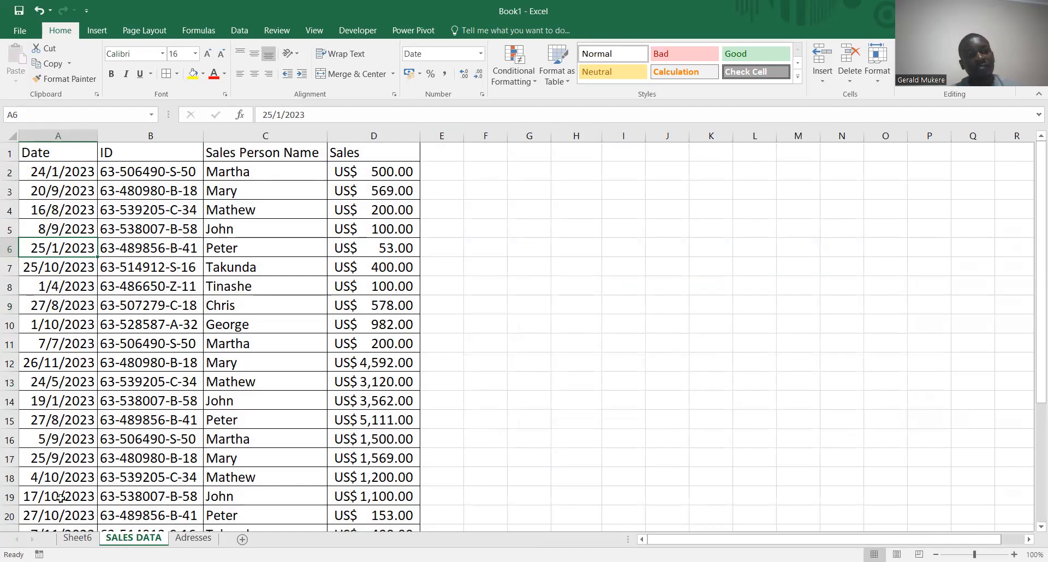
{"action": "key", "text": "Down"}
{"action": "key", "text": "Down"}
{"action": "key", "text": "Down"}
{"action": "key", "text": "Down"}
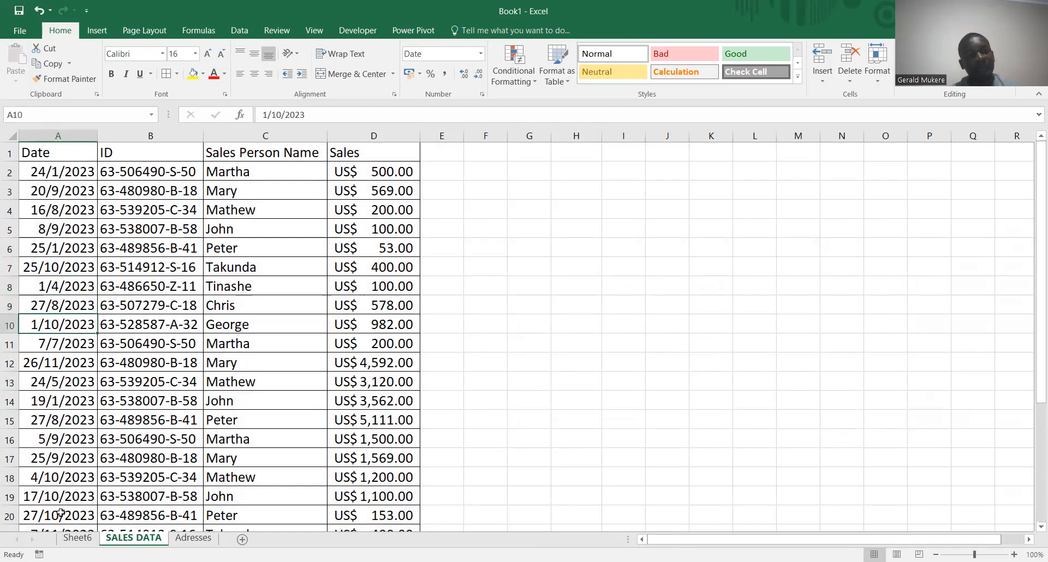
{"action": "key", "text": "Down"}
{"action": "key", "text": "Down"}
{"action": "key", "text": "Down"}
{"action": "key", "text": "Down"}
{"action": "key", "text": "Down"}
{"action": "key", "text": "Down"}
{"action": "key", "text": "Down"}
{"action": "key", "text": "Down"}
{"action": "key", "text": "Down"}
{"action": "key", "text": "Down"}
{"action": "key", "text": "Down"}
{"action": "key", "text": "Down"}
{"action": "key", "text": "Down"}
{"action": "key", "text": "Down"}
{"action": "key", "text": "Down"}
{"action": "key", "text": "Down"}
{"action": "key", "text": "Down"}
{"action": "key", "text": "Down"}
{"action": "key", "text": "Down"}
{"action": "key", "text": "Down"}
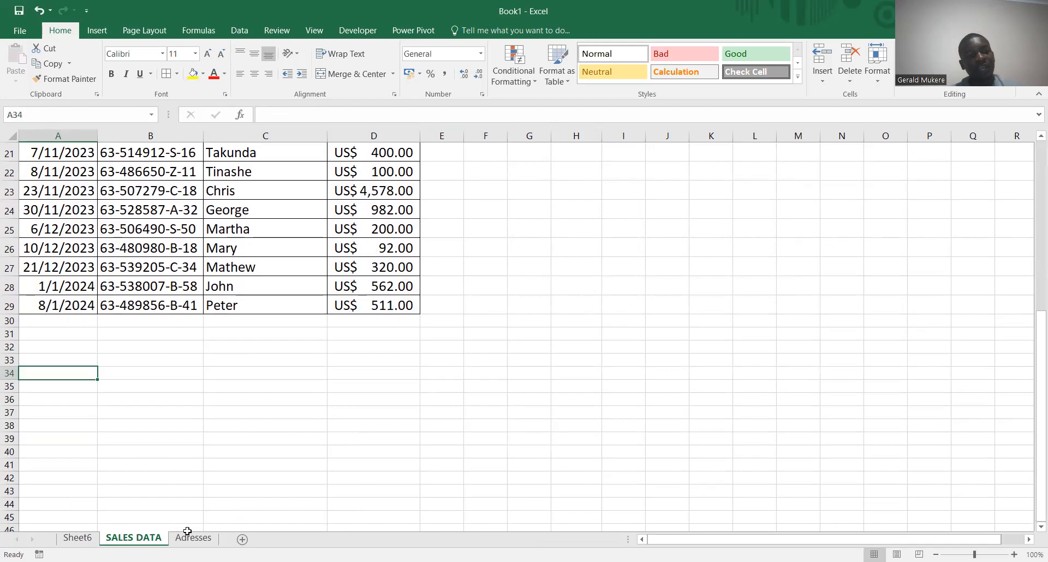
Return to the PivotTable on Sheet6 and review the month headings across the 2023 quarters up to the Grand Total column.
{"action": "left_click", "coordinate": [77, 538]}
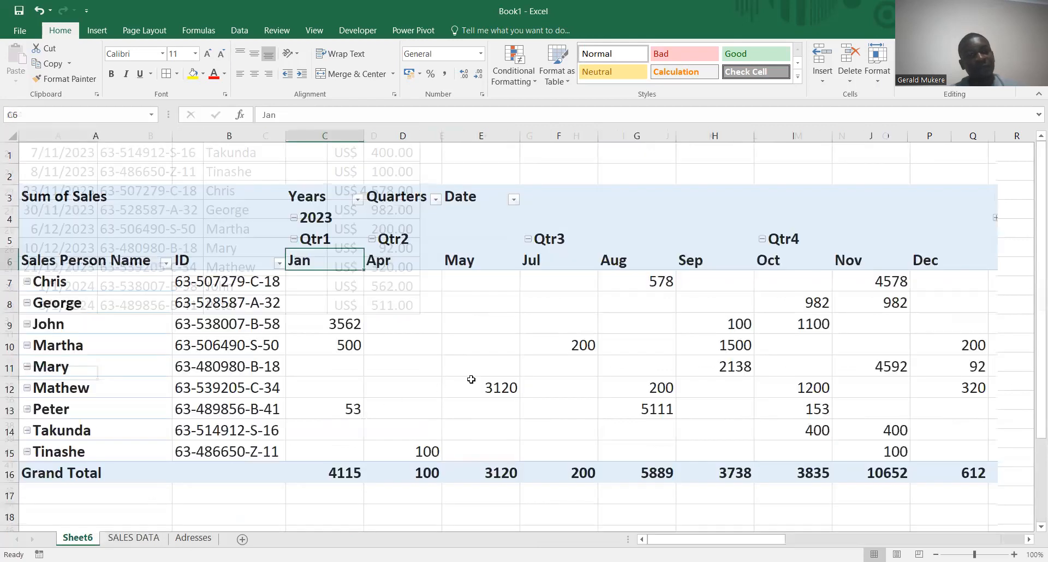
{"action": "left_click", "coordinate": [313, 248]}
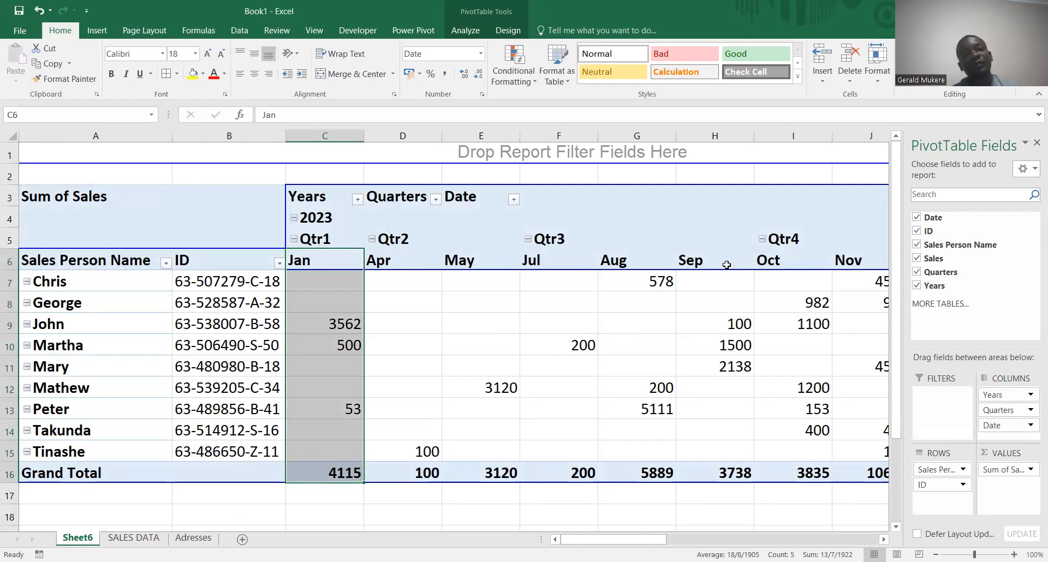
{"action": "left_click_drag", "start_coordinate": [331, 261], "coordinate": [765, 262]}
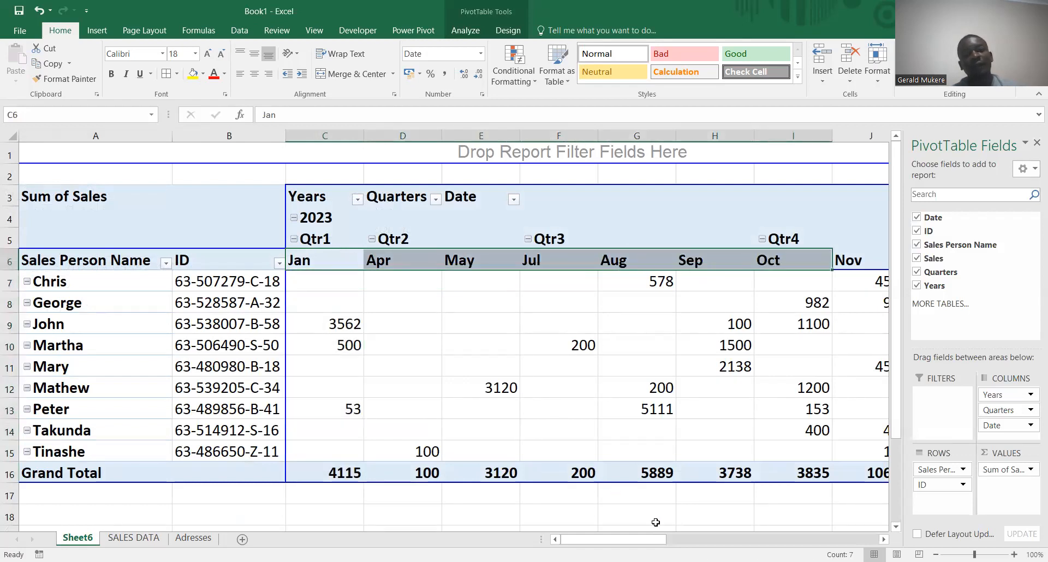
{"action": "left_click", "coordinate": [883, 540]}
{"action": "left_click", "coordinate": [884, 539]}
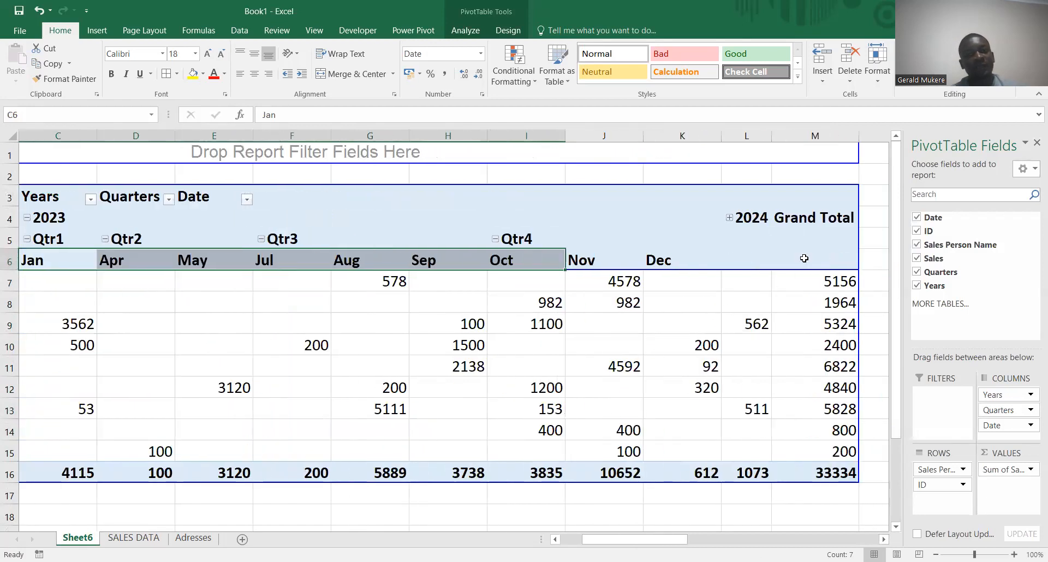
Expand the year 2024 into its quarter and month, check its column, and collapse the year again.
{"action": "left_click", "coordinate": [730, 218]}
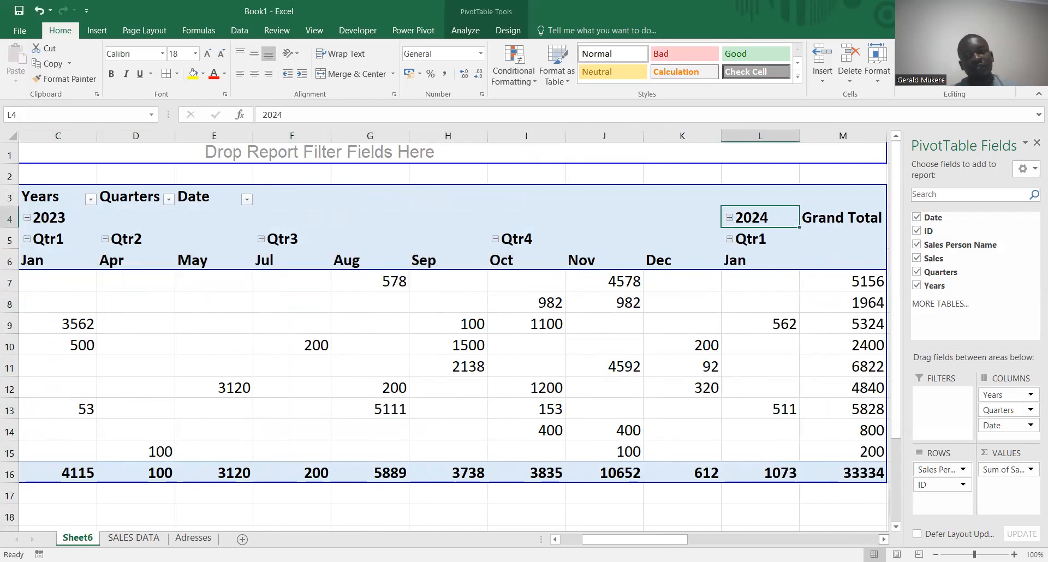
{"action": "left_click", "coordinate": [883, 539]}
{"action": "left_click", "coordinate": [884, 540]}
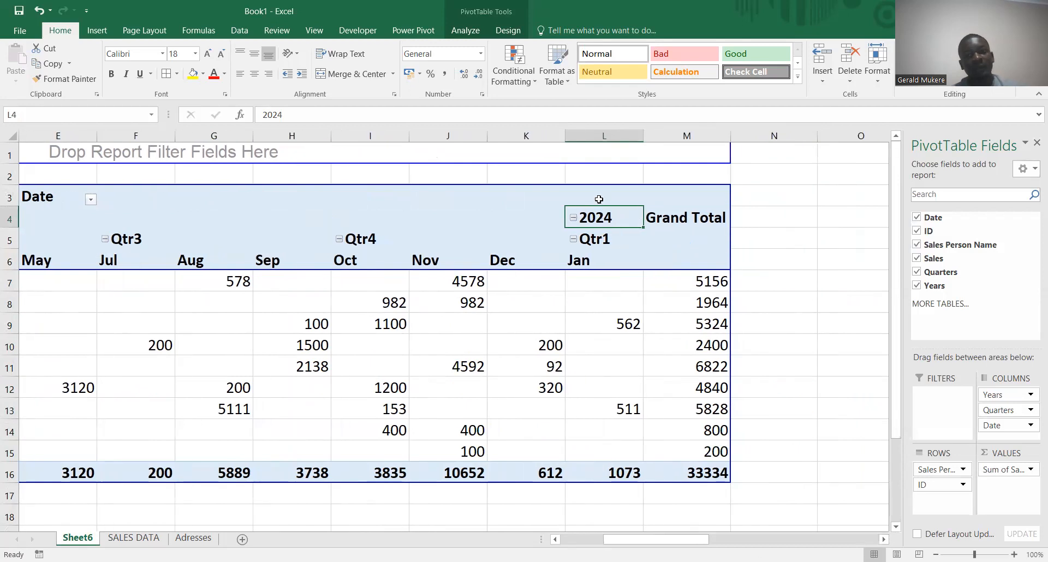
{"action": "left_click", "coordinate": [604, 136]}
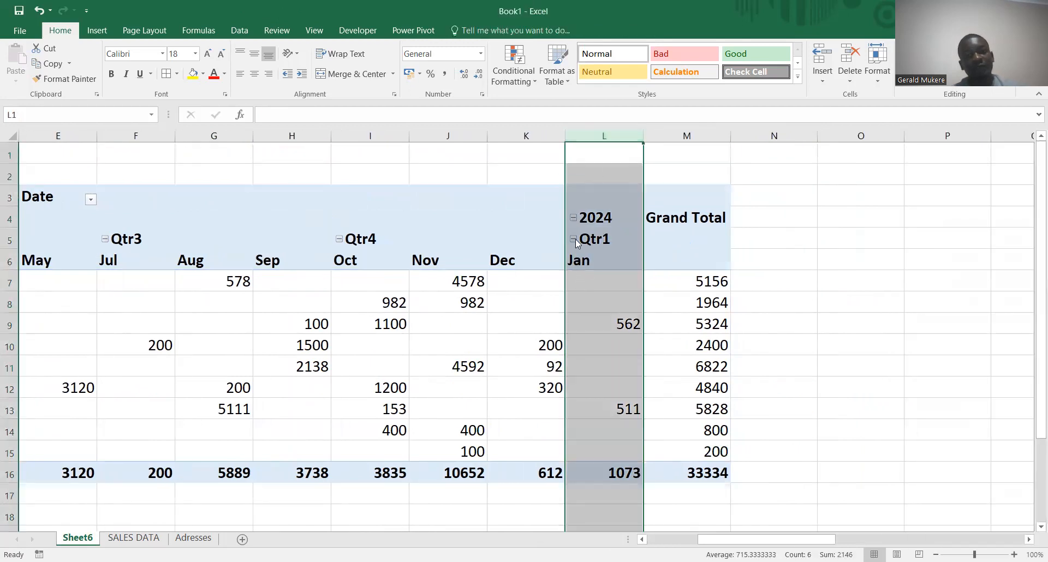
{"action": "left_click", "coordinate": [574, 217]}
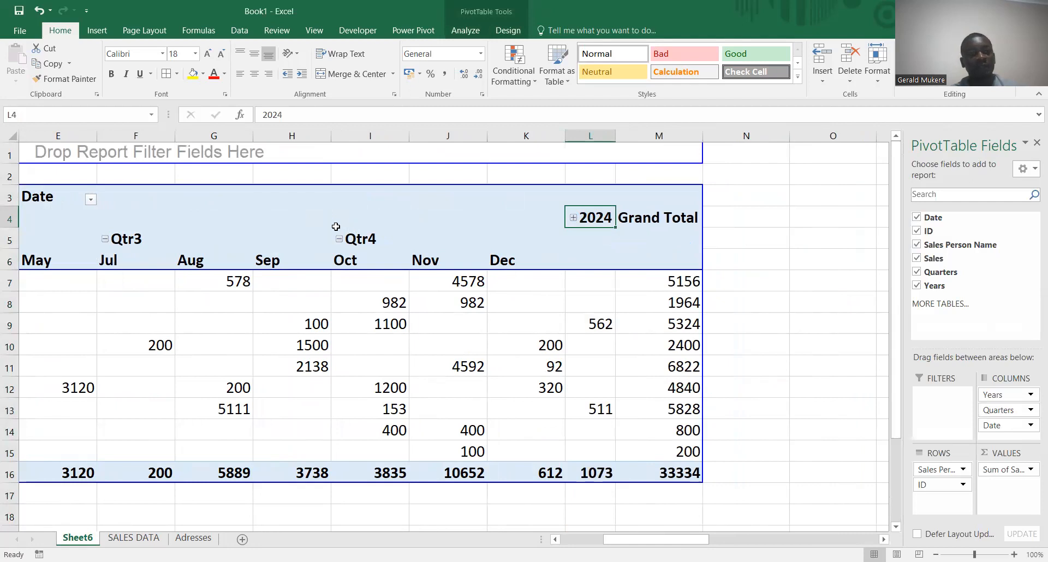
Collapse the year 2023 and remove the Quarters and Years fields from the PivotTable's columns.
{"action": "left_click_drag", "start_coordinate": [610, 540], "coordinate": [327, 238]}
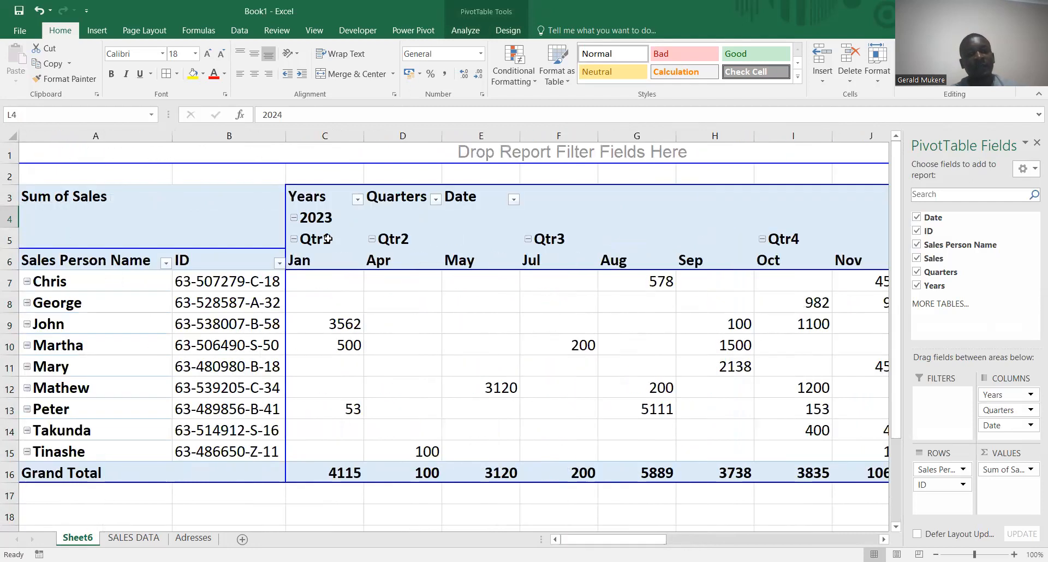
{"action": "left_click", "coordinate": [294, 221]}
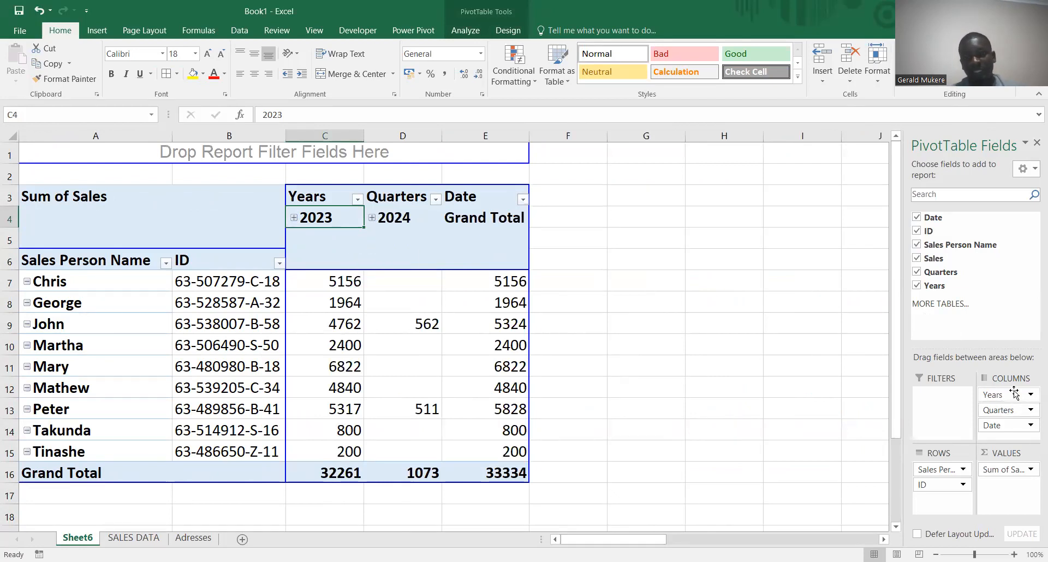
{"action": "left_click_drag", "start_coordinate": [1018, 418], "coordinate": [824, 376]}
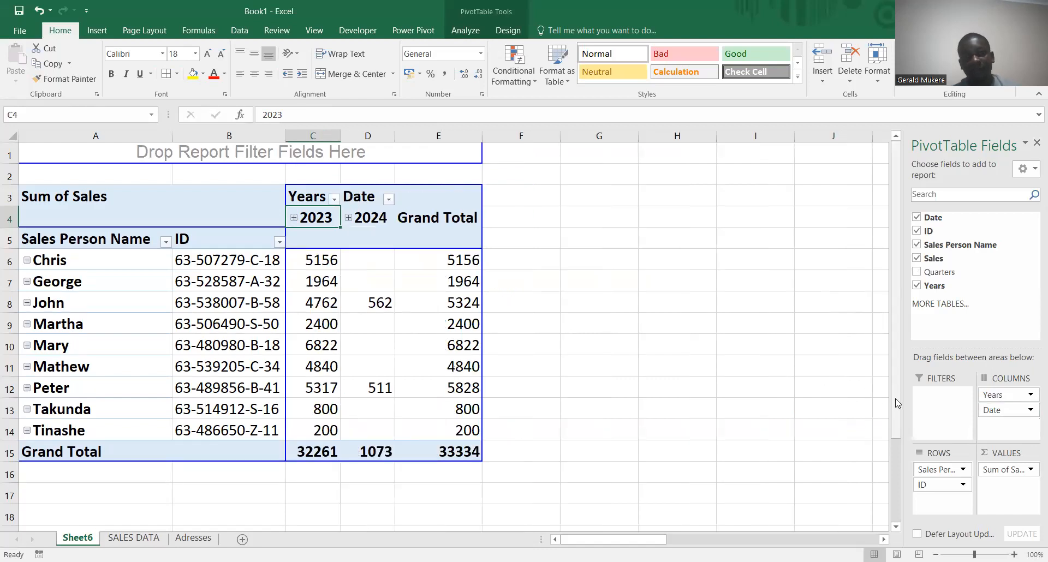
{"action": "left_click_drag", "start_coordinate": [994, 395], "coordinate": [737, 347]}
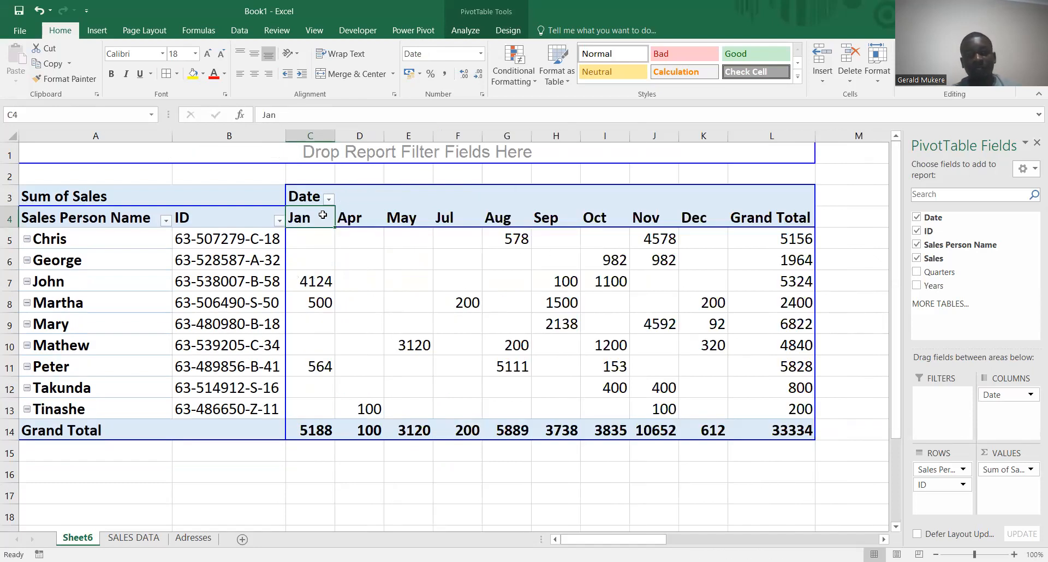
Review the monthly sales values, remove the Date field from the PivotTable's columns, and widen column C.
{"action": "left_click", "coordinate": [994, 395]}
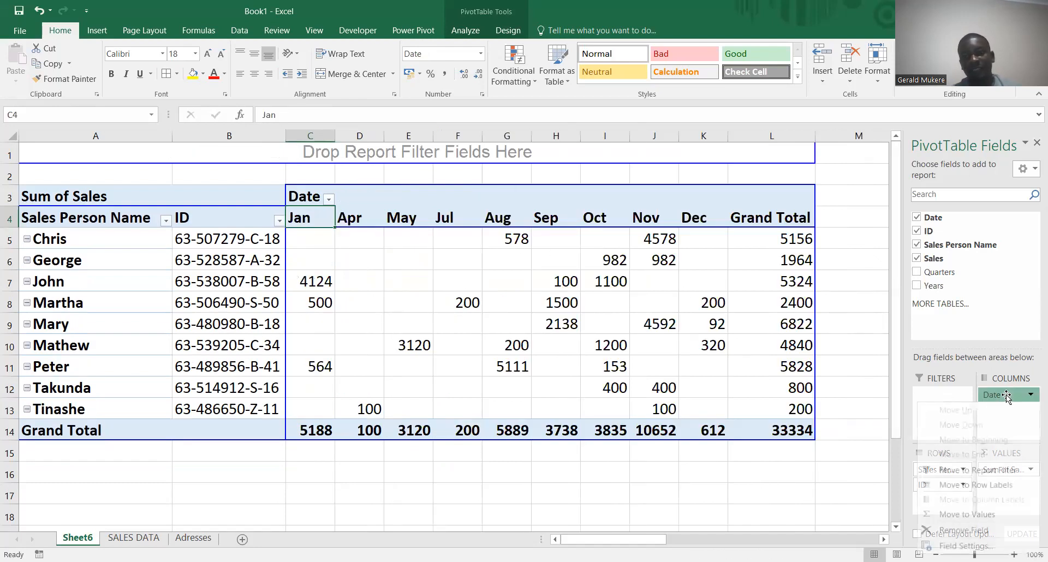
{"action": "left_click_drag", "start_coordinate": [310, 221], "coordinate": [709, 410]}
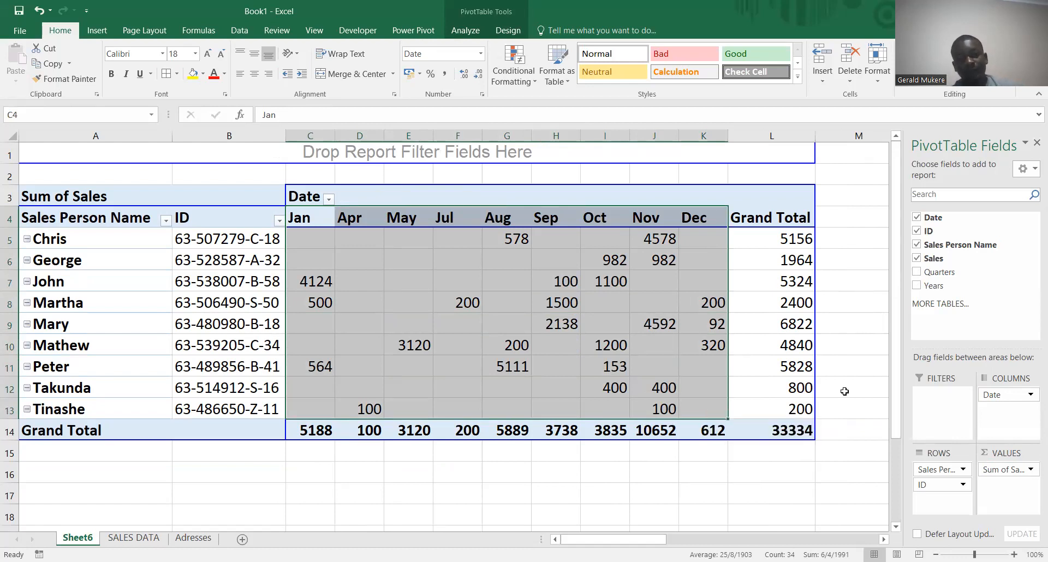
{"action": "left_click_drag", "start_coordinate": [1024, 396], "coordinate": [872, 318]}
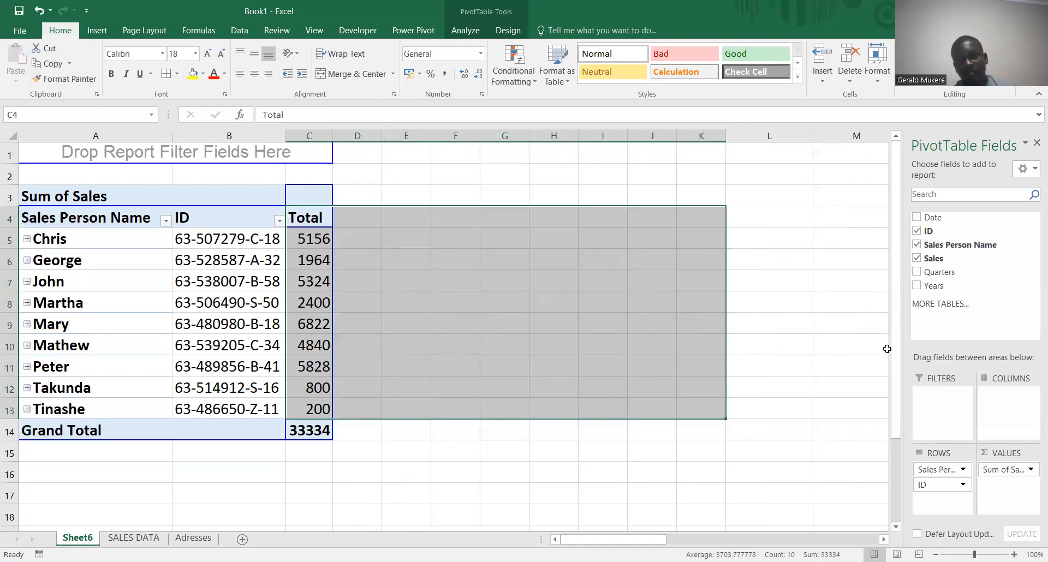
{"action": "left_click", "coordinate": [361, 199]}
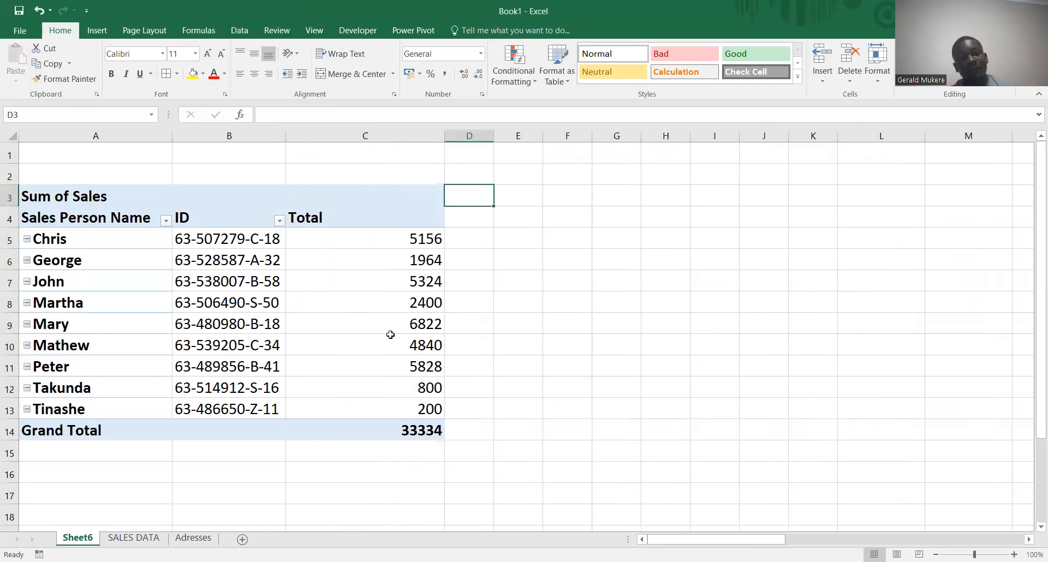
{"action": "left_click", "coordinate": [329, 322]}
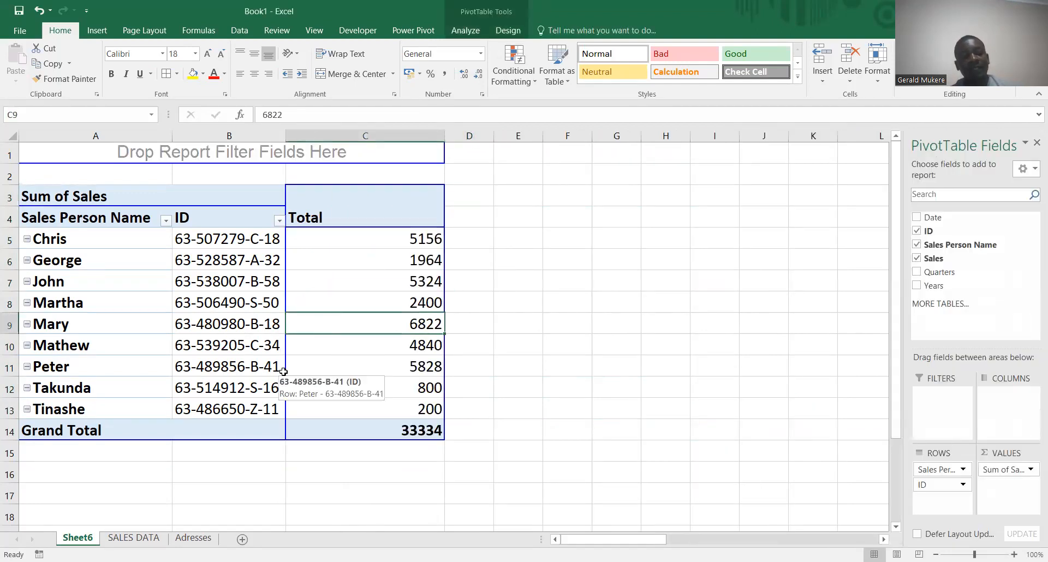
Examine the Date, ID, Sales Person Name and Sales columns of the SALES DATA sheet.
{"action": "left_click", "coordinate": [151, 539]}
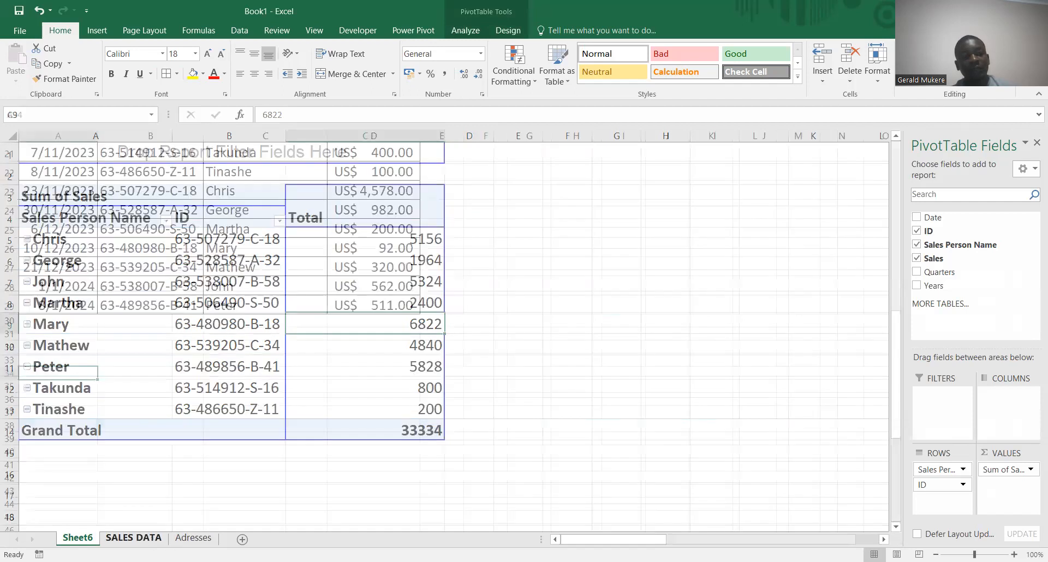
{"action": "left_click_drag", "start_coordinate": [263, 465], "coordinate": [315, 75]}
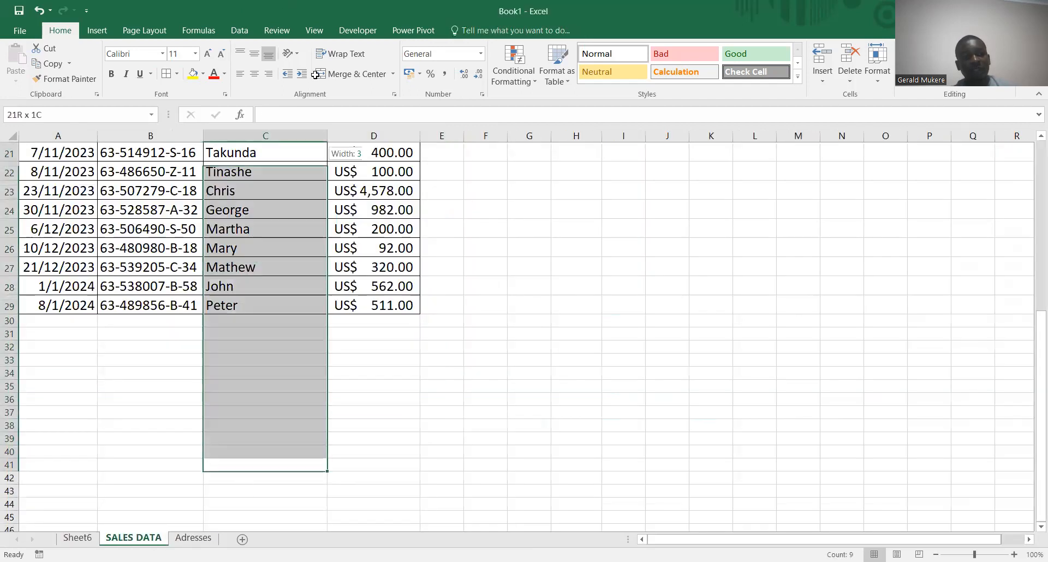
{"action": "left_click_drag", "start_coordinate": [197, 149], "coordinate": [350, 153]}
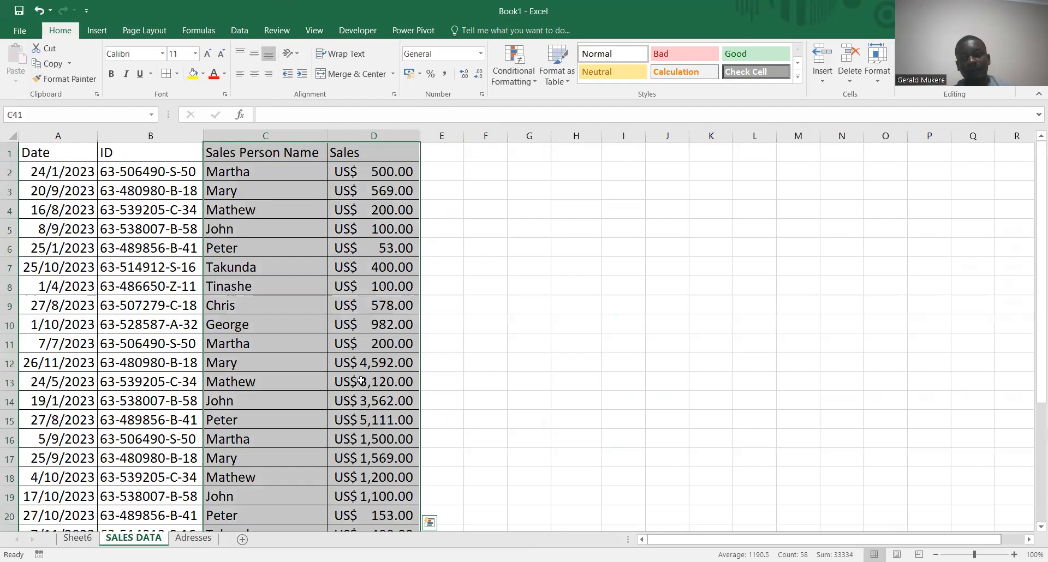
{"action": "left_click", "coordinate": [220, 304]}
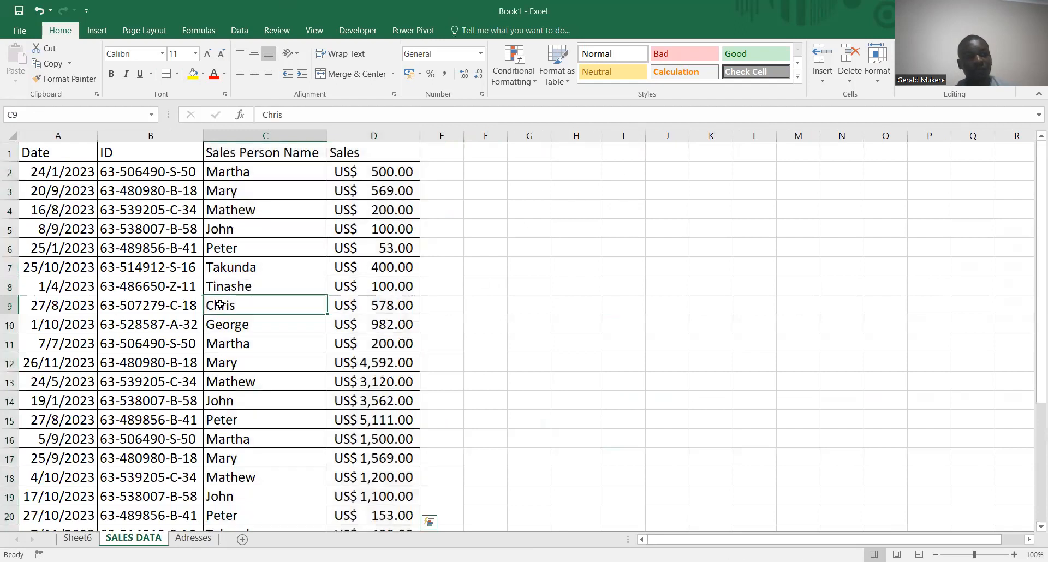
{"action": "left_click", "coordinate": [49, 146]}
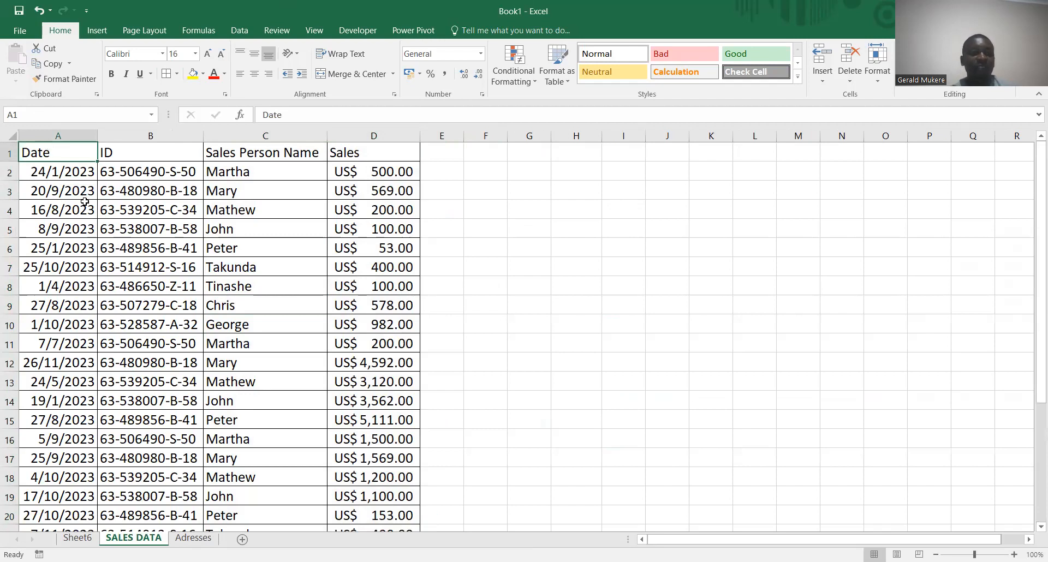
{"action": "left_click_drag", "start_coordinate": [44, 152], "coordinate": [252, 258]}
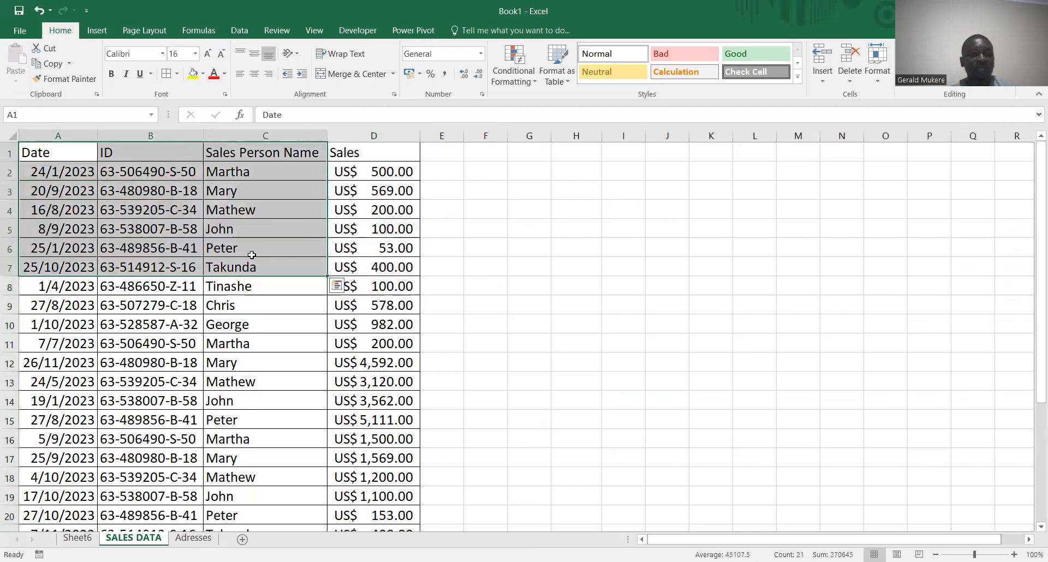
{"action": "left_click", "coordinate": [153, 200]}
{"action": "left_click", "coordinate": [263, 207]}
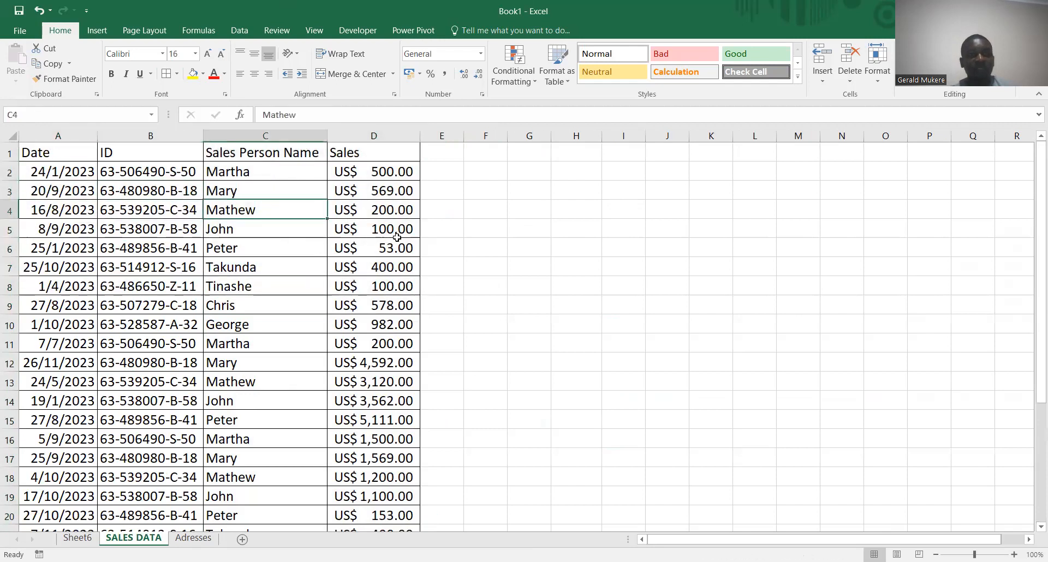
{"action": "left_click", "coordinate": [389, 191]}
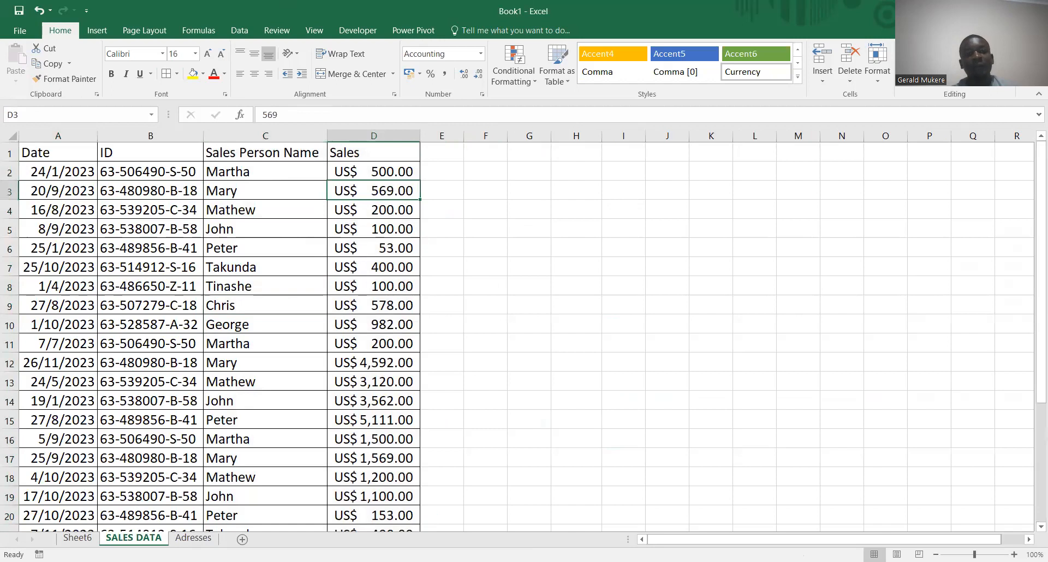
Examine the ID, salesperson name and address columns on the Adresses sheet.
{"action": "left_click", "coordinate": [188, 539]}
{"action": "left_click", "coordinate": [63, 148]}
{"action": "left_click_drag", "start_coordinate": [64, 148], "coordinate": [353, 336]}
{"action": "left_click", "coordinate": [313, 264]}
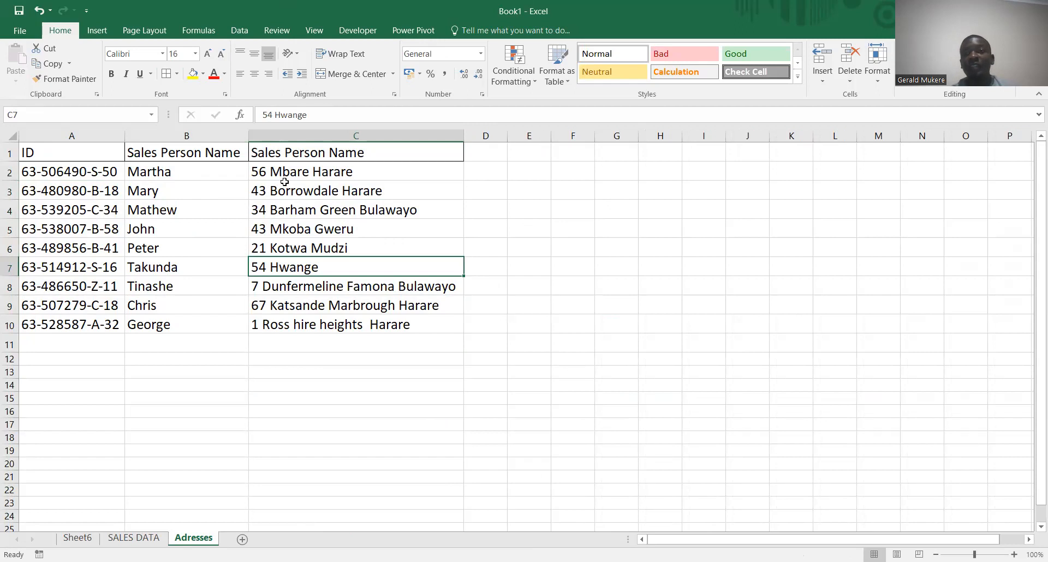
Convert the SALES DATA range A1:D29 into a table with headers.
{"action": "left_click", "coordinate": [201, 164]}
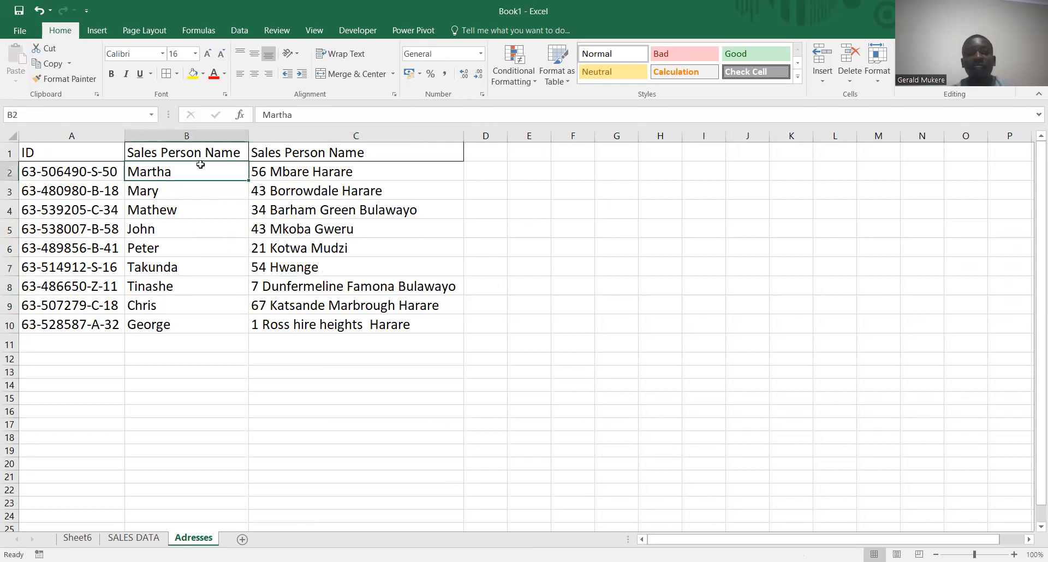
{"action": "left_click", "coordinate": [134, 538]}
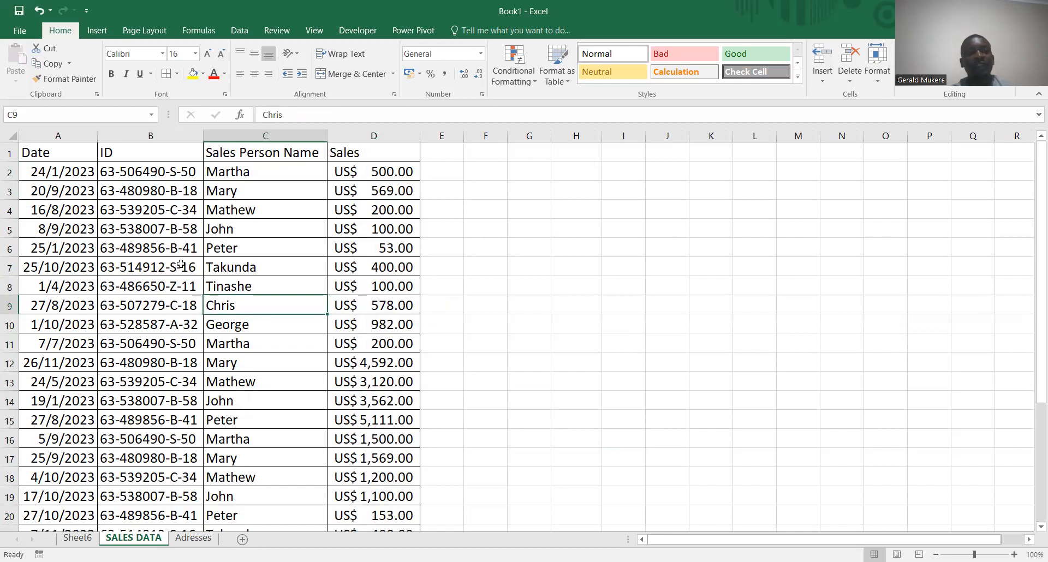
{"action": "left_click", "coordinate": [55, 160]}
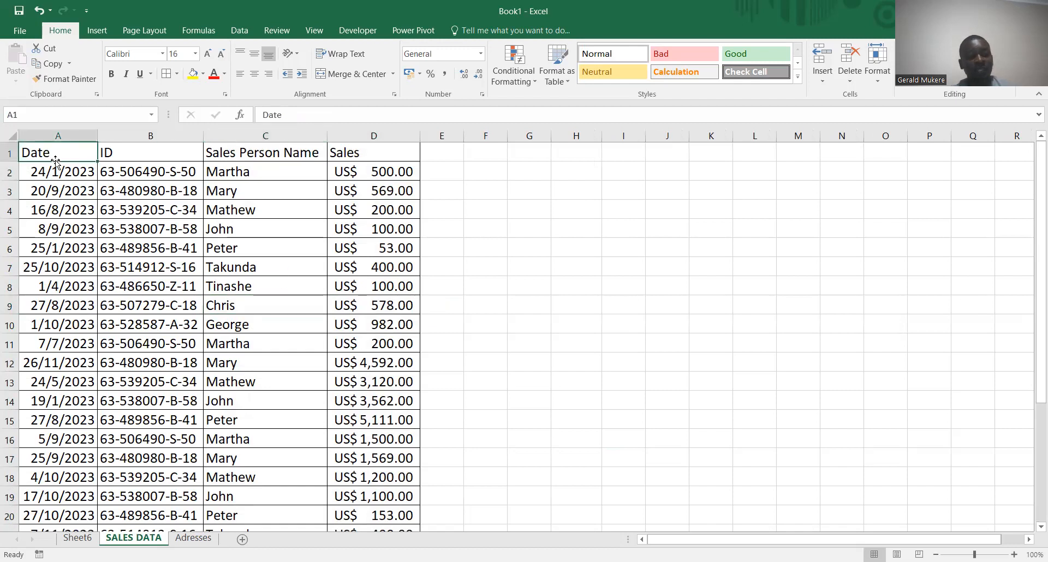
{"action": "key", "text": "ctrl+shift+Right"}
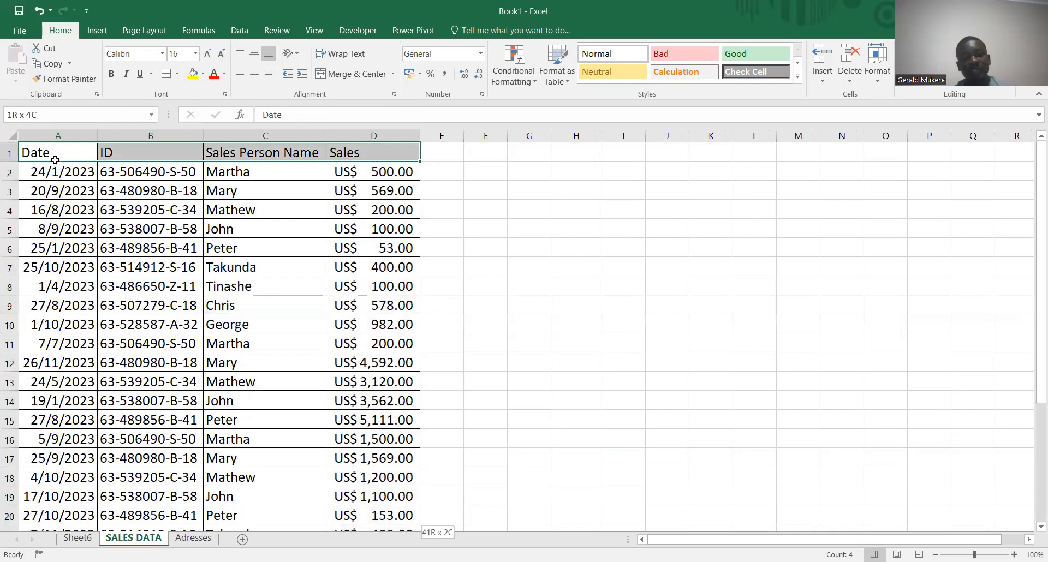
{"action": "key", "text": "ctrl+shift+Down"}
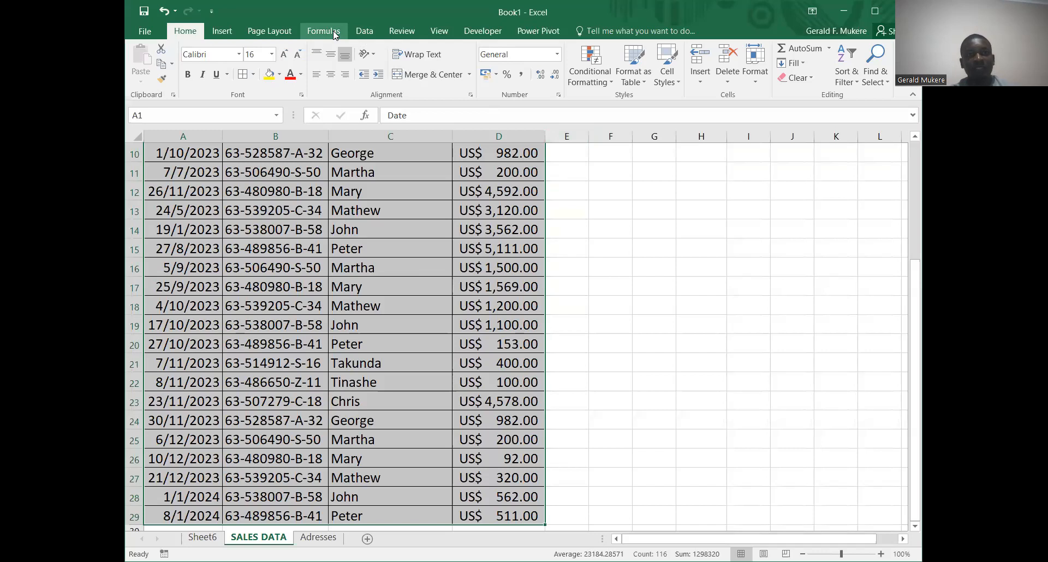
{"action": "left_click", "coordinate": [231, 33]}
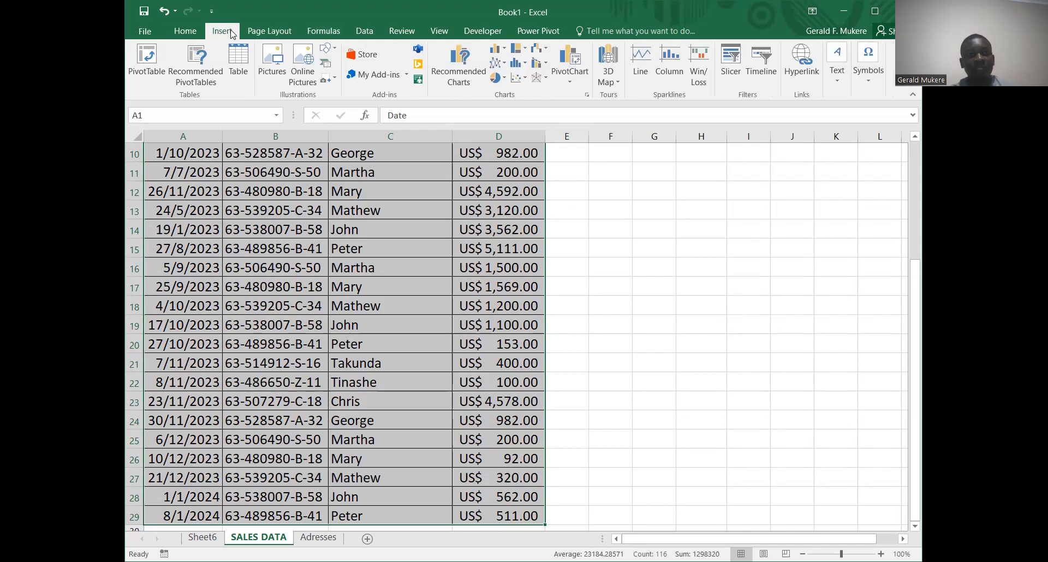
{"action": "left_click", "coordinate": [239, 66]}
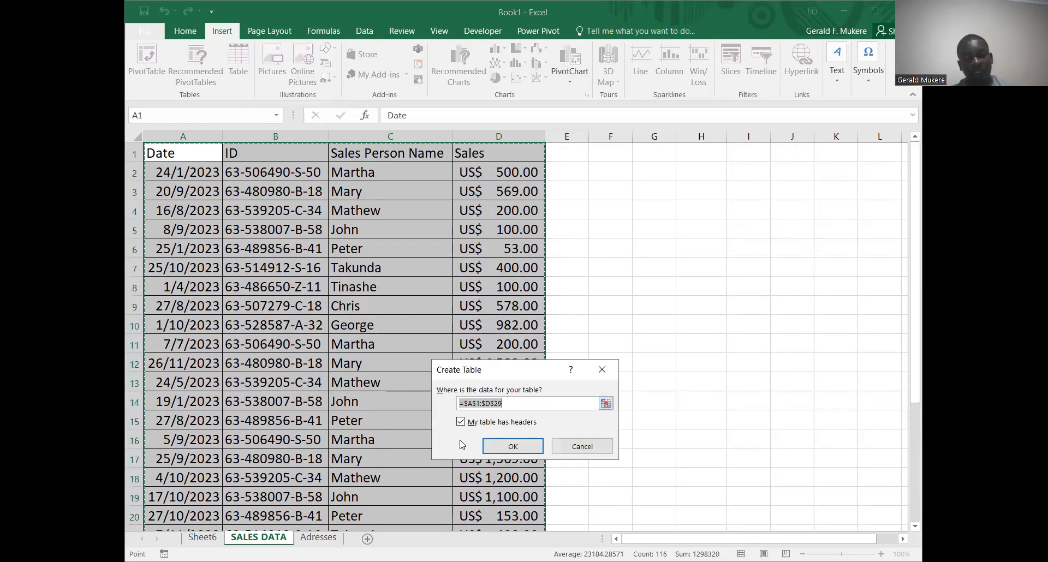
{"action": "left_click", "coordinate": [491, 445]}
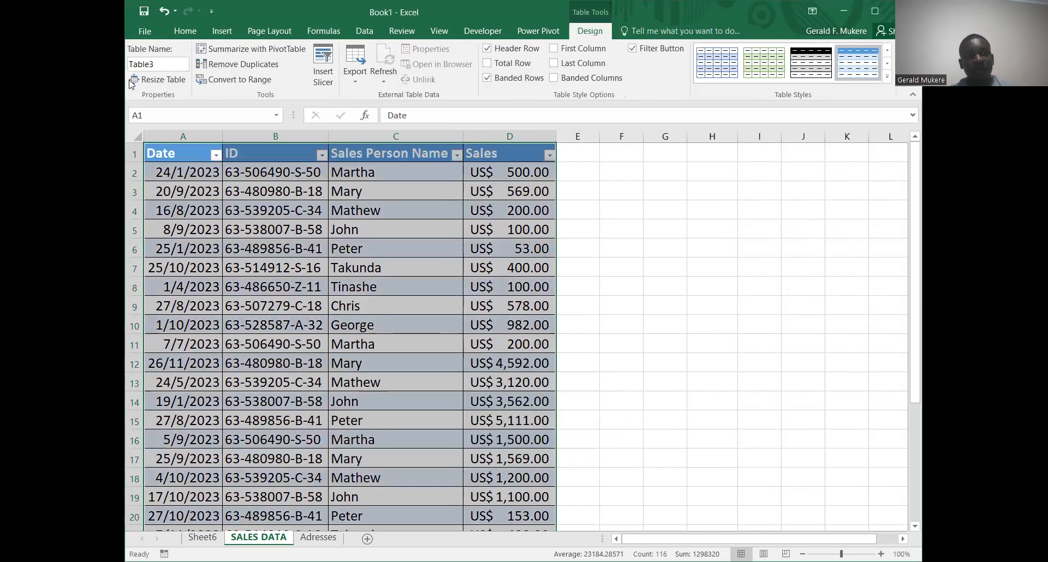
Name the table on the SALES DATA sheet Sales_Table.
{"action": "left_click", "coordinate": [155, 68]}
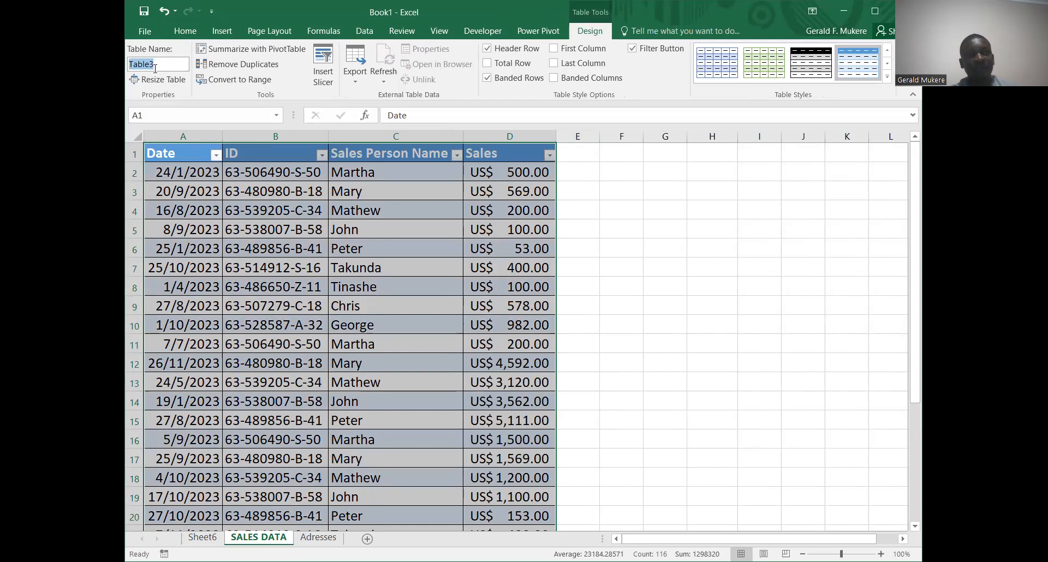
{"action": "type", "text": "S"}
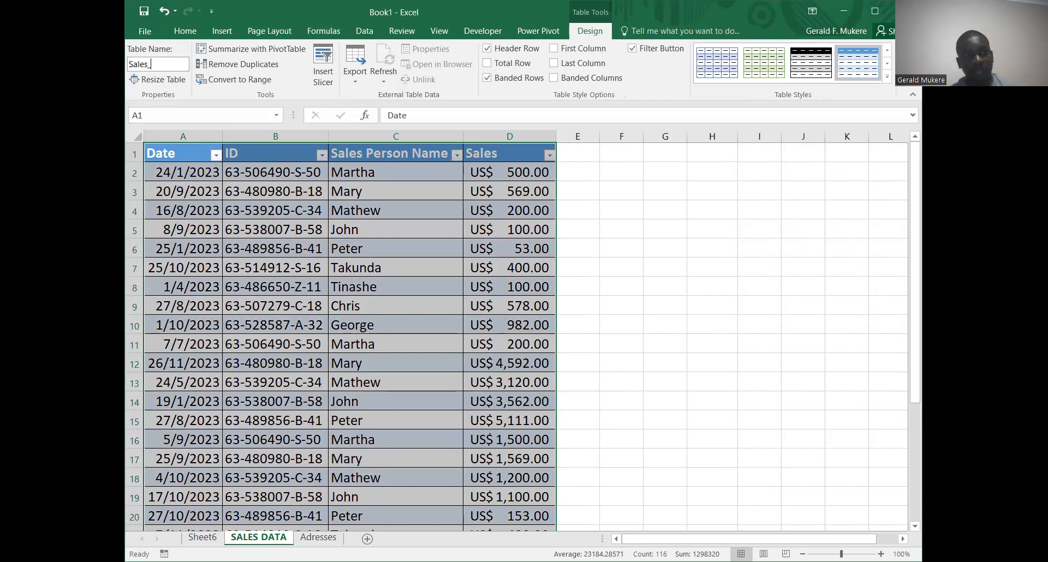
{"action": "type", "text": "able"}
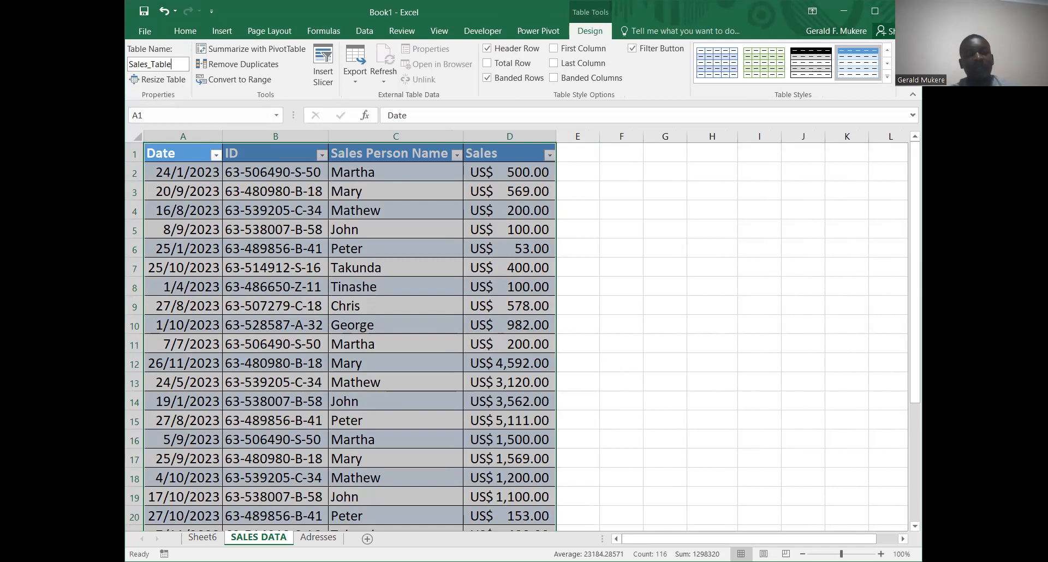
{"action": "left_click", "coordinate": [570, 232]}
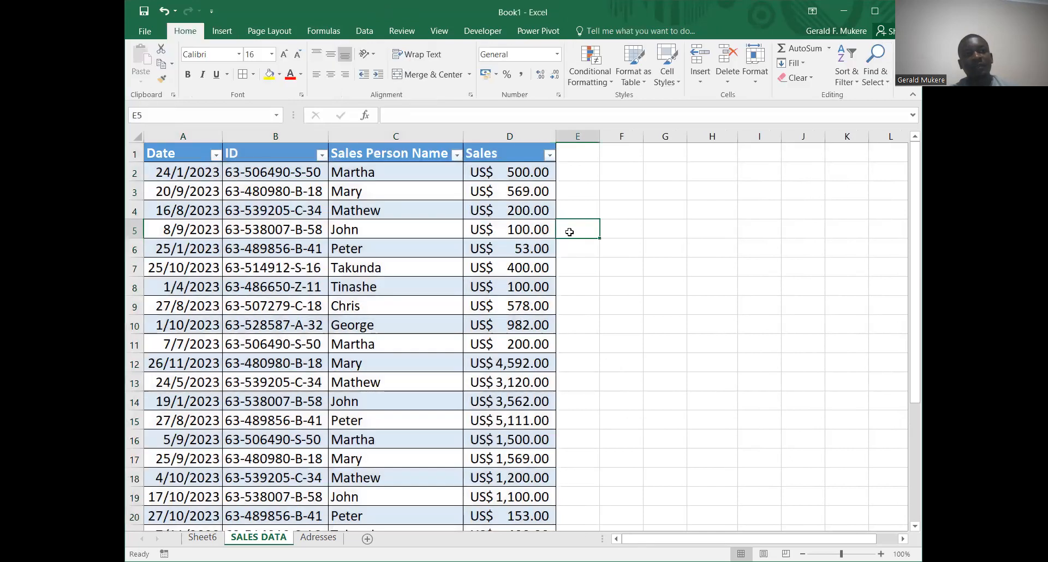
{"action": "left_click", "coordinate": [419, 293]}
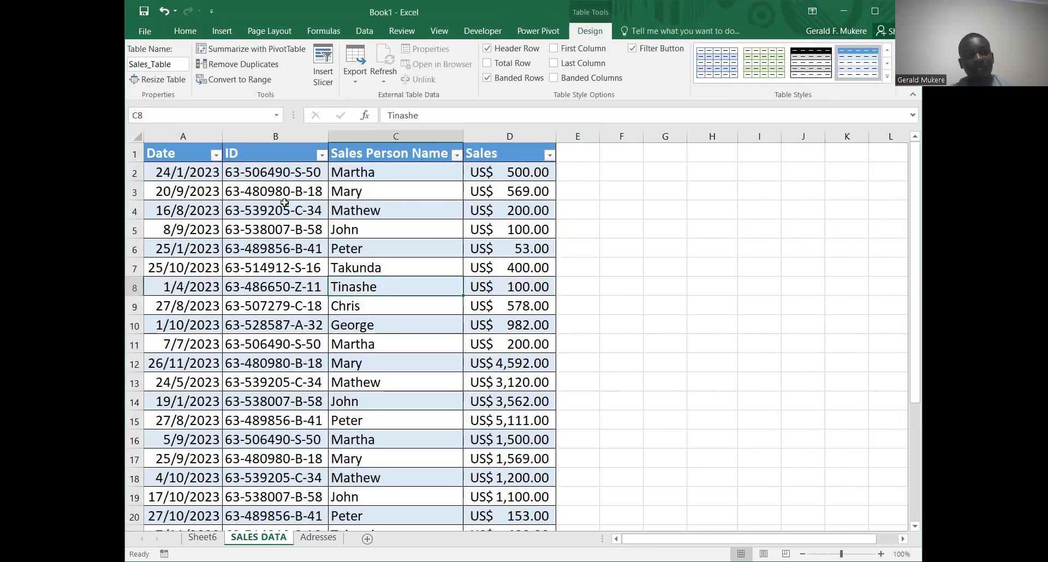
{"action": "left_click", "coordinate": [242, 152]}
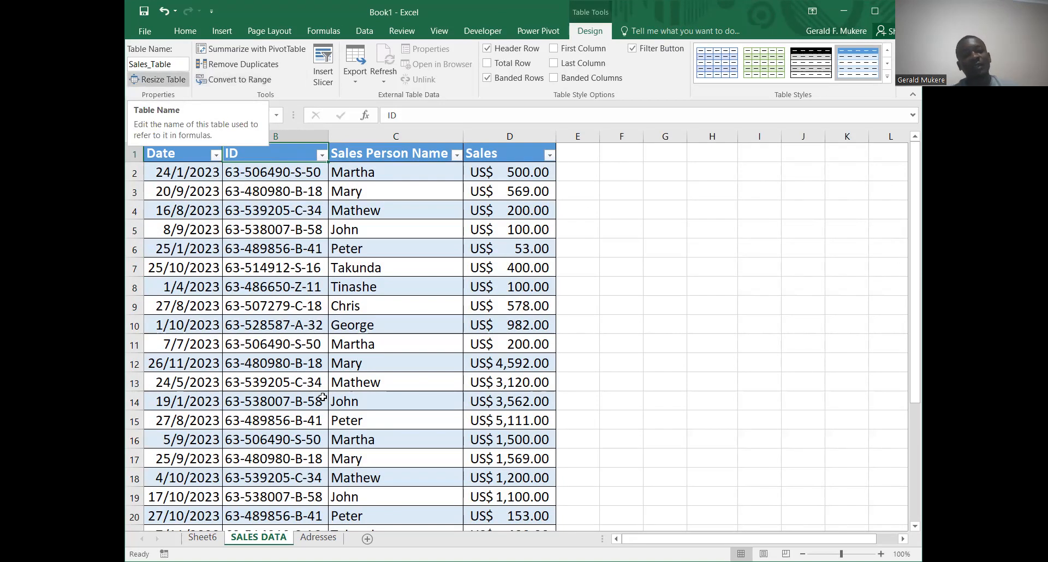
Convert the range A1:C10 on the Adresses sheet into a table with headers.
{"action": "left_click", "coordinate": [323, 538]}
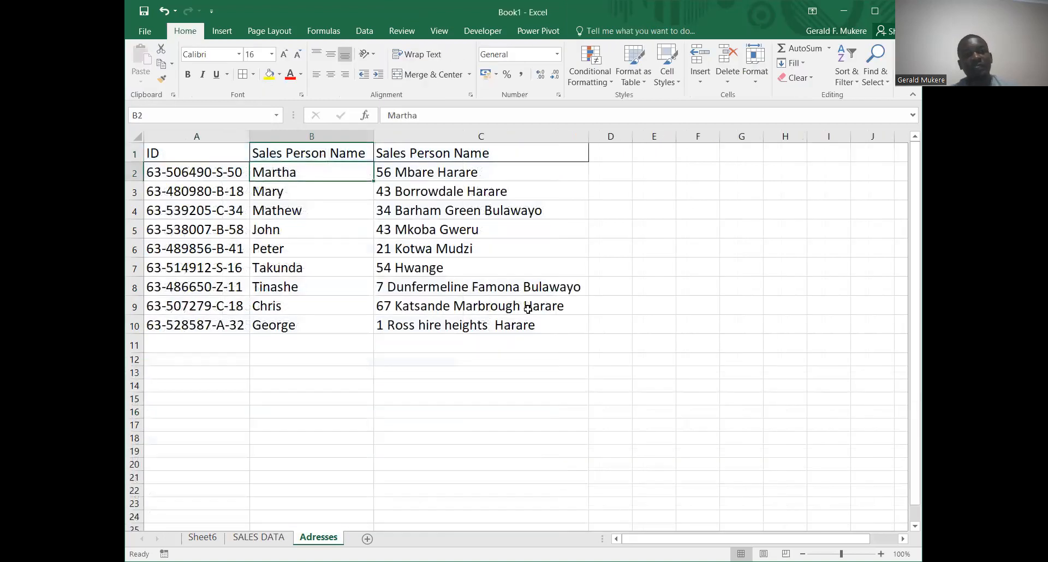
{"action": "left_click_drag", "start_coordinate": [554, 327], "coordinate": [196, 149]}
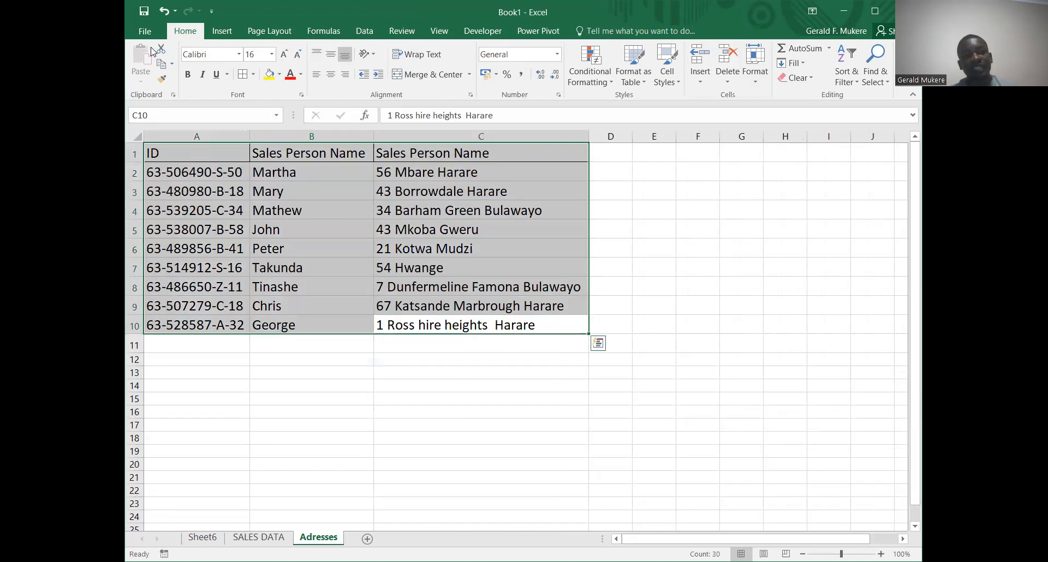
{"action": "left_click", "coordinate": [224, 31]}
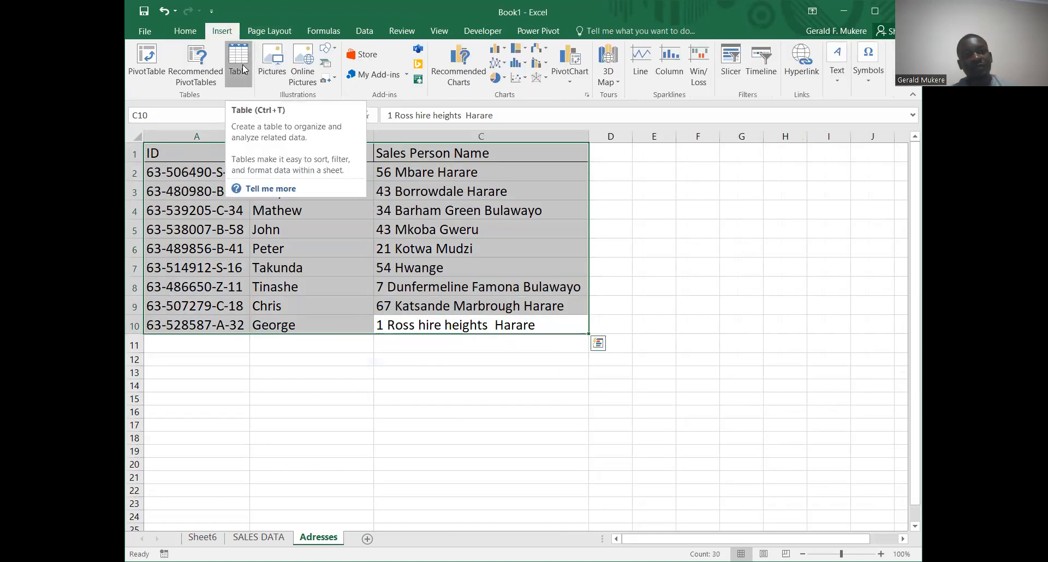
{"action": "left_click", "coordinate": [243, 68]}
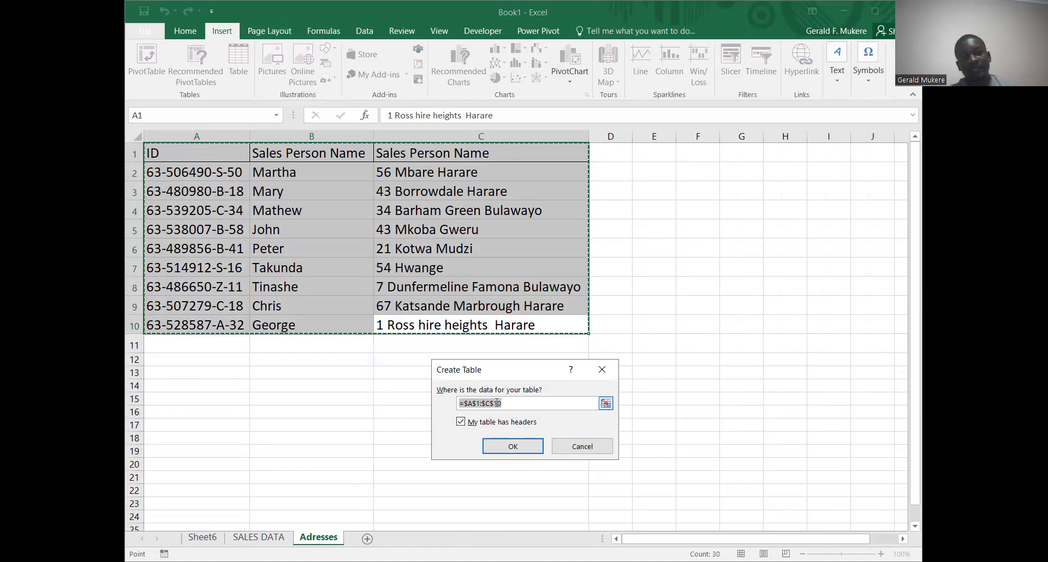
{"action": "left_click", "coordinate": [508, 447]}
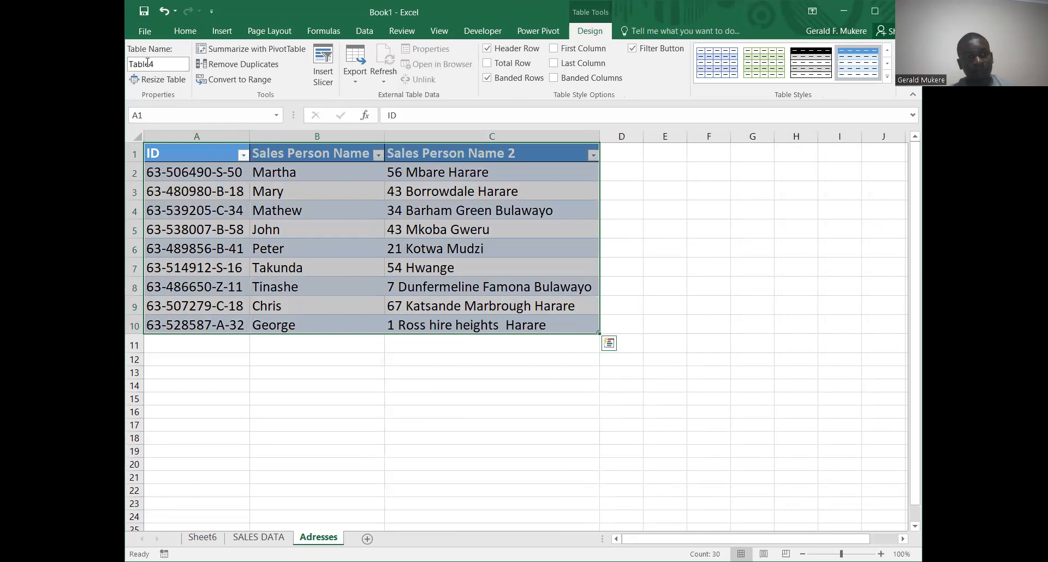
Name the table on the Adresses sheet Addresses_Table.
{"action": "left_click", "coordinate": [147, 64]}
{"action": "type", "text": "Add"}
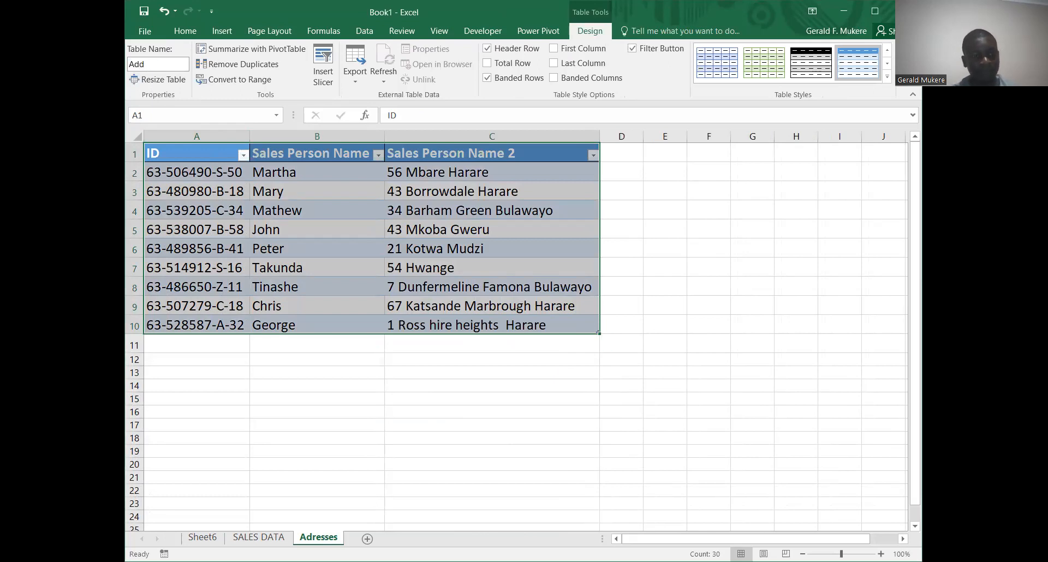
{"action": "type", "text": "res"}
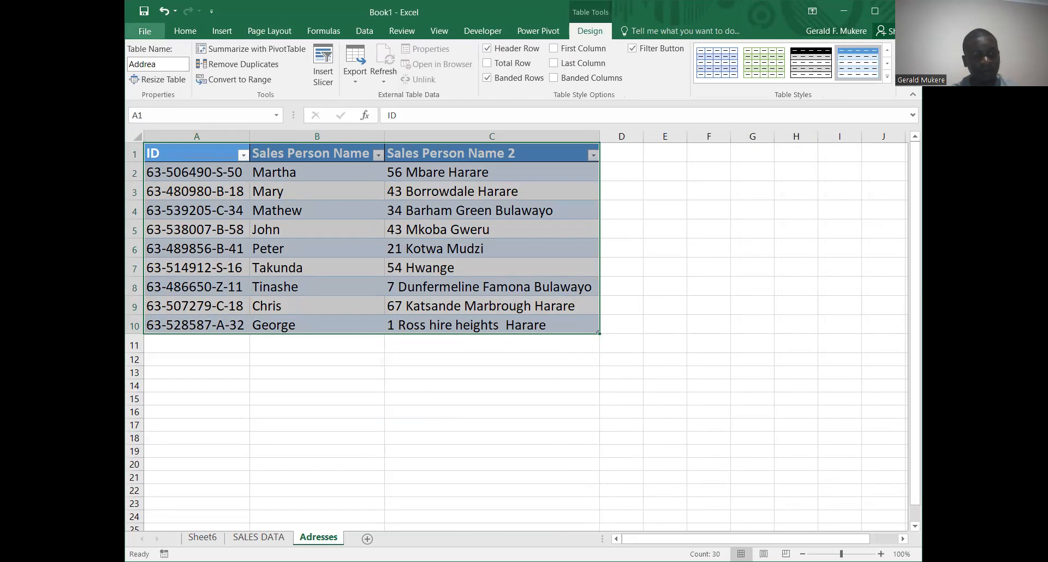
{"action": "type", "text": "ses_Table"}
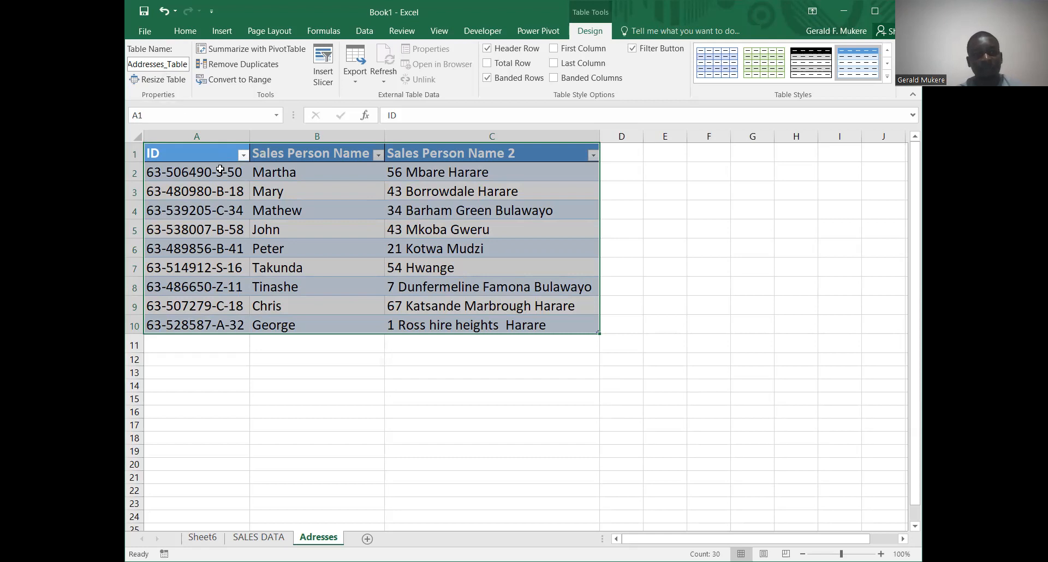
{"action": "left_click", "coordinate": [174, 173]}
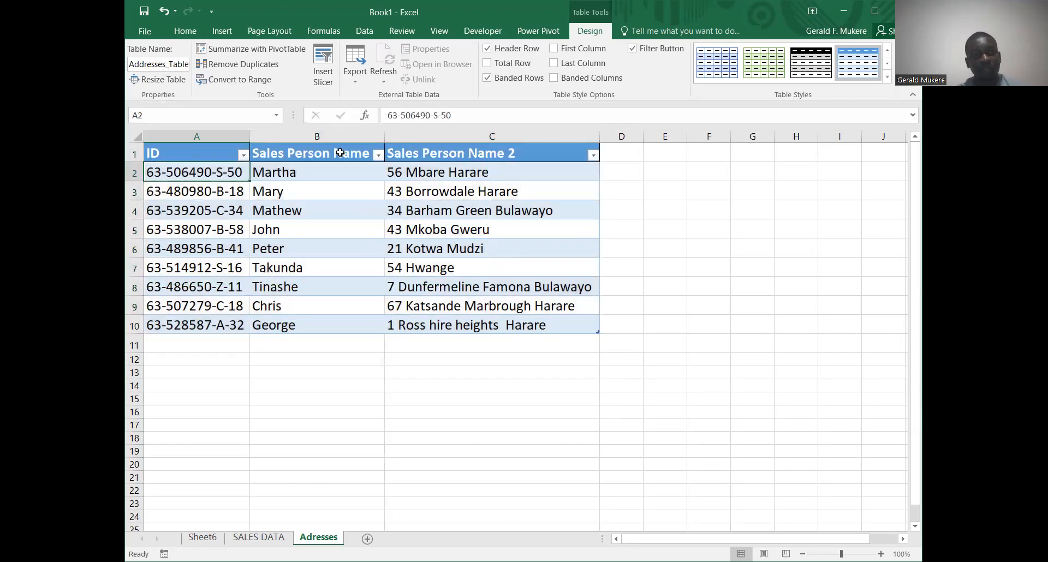
Rename the PivotTable's worksheet, Sheet6, as Pivot1.
{"action": "left_click", "coordinate": [259, 538]}
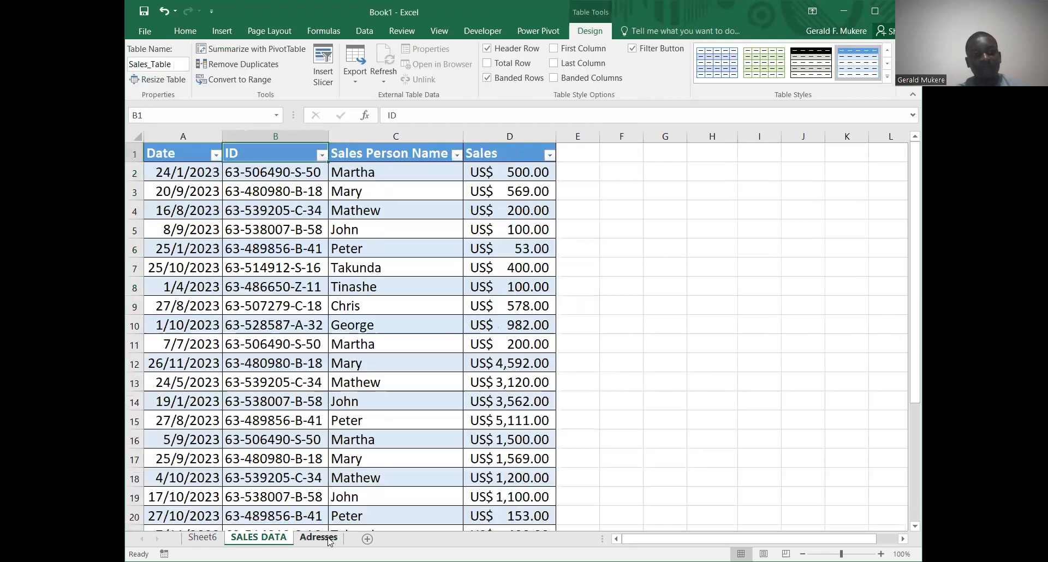
{"action": "left_click", "coordinate": [202, 537]}
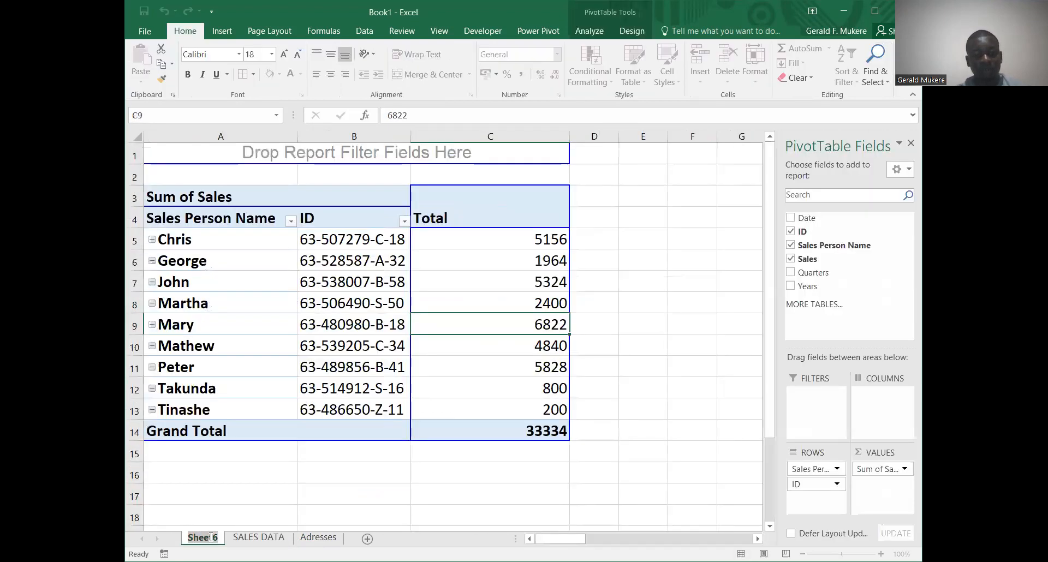
{"action": "double_click", "coordinate": [202, 537]}
{"action": "type", "text": "Piv"}
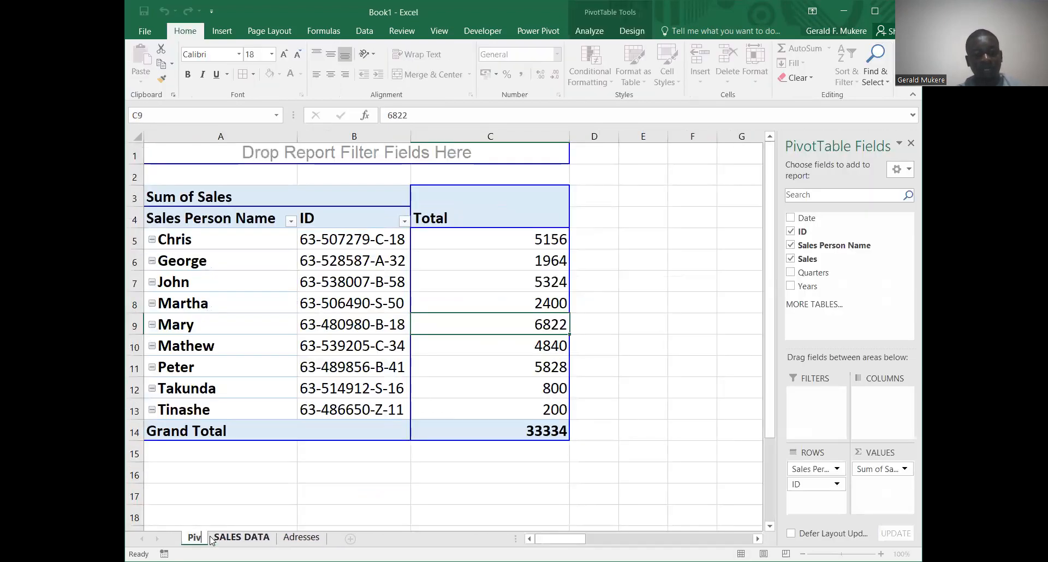
{"action": "type", "text": "ot1"}
{"action": "key", "text": "Return"}
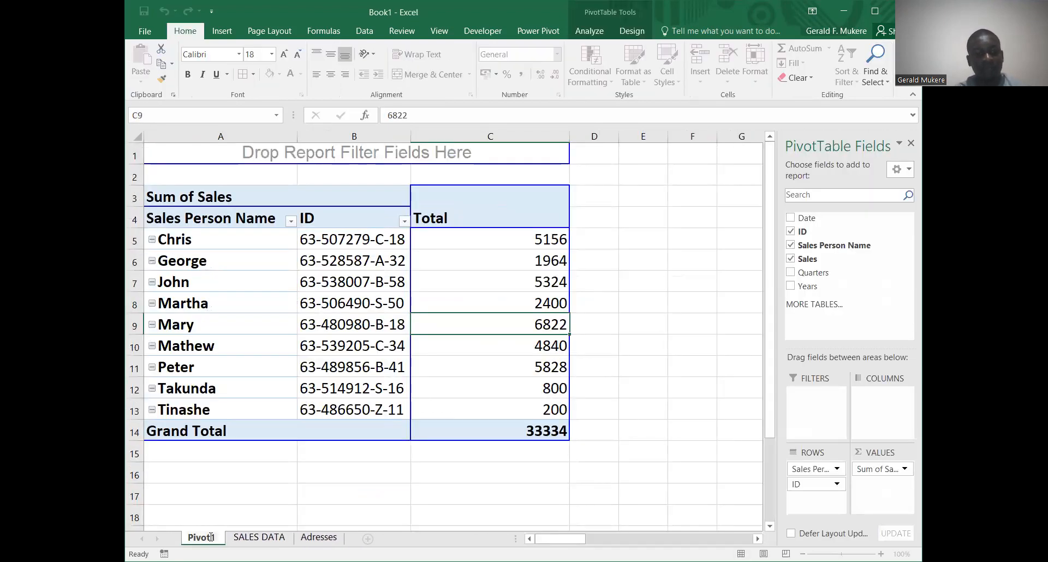
{"action": "left_click", "coordinate": [314, 513]}
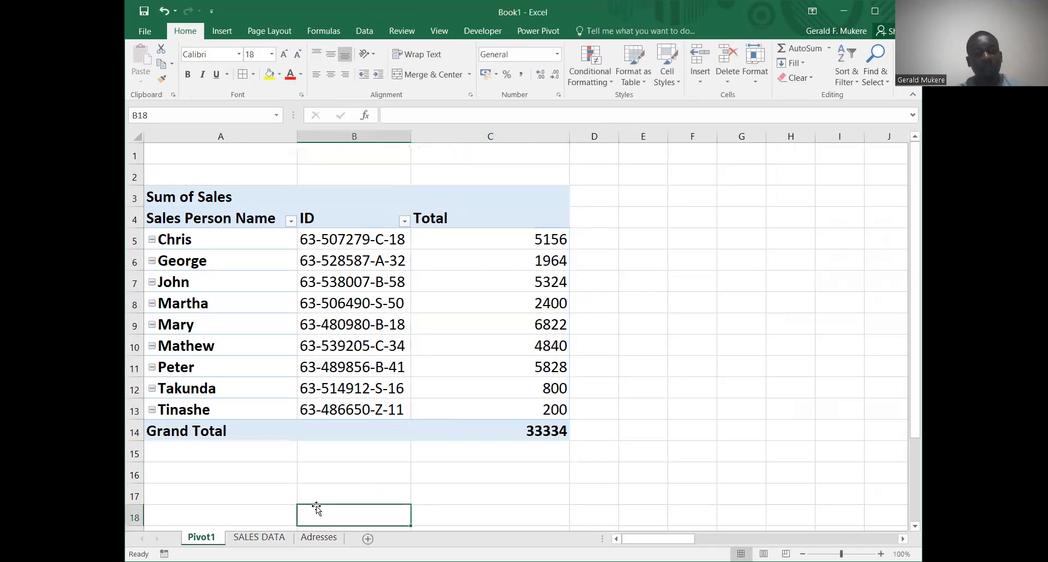
Compare the columns of the tables on the Adresses and SALES DATA sheets.
{"action": "left_click", "coordinate": [322, 538]}
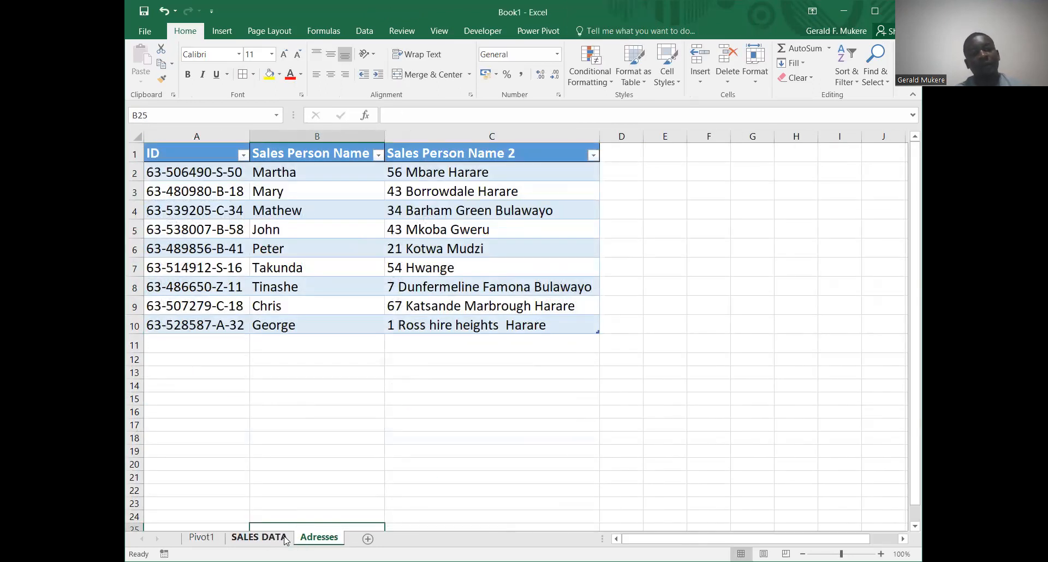
{"action": "left_click", "coordinate": [259, 538]}
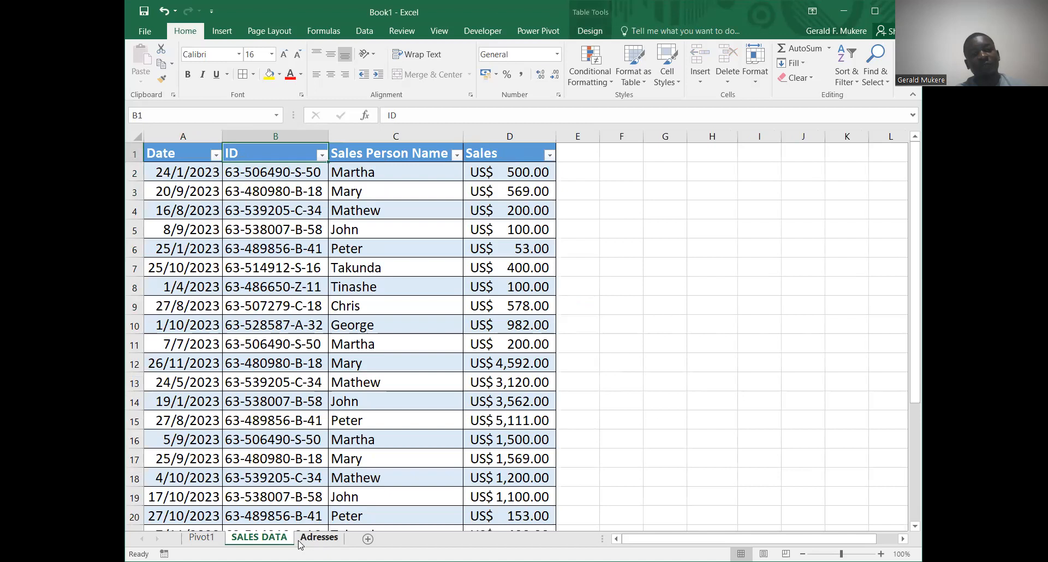
{"action": "left_click", "coordinate": [314, 540]}
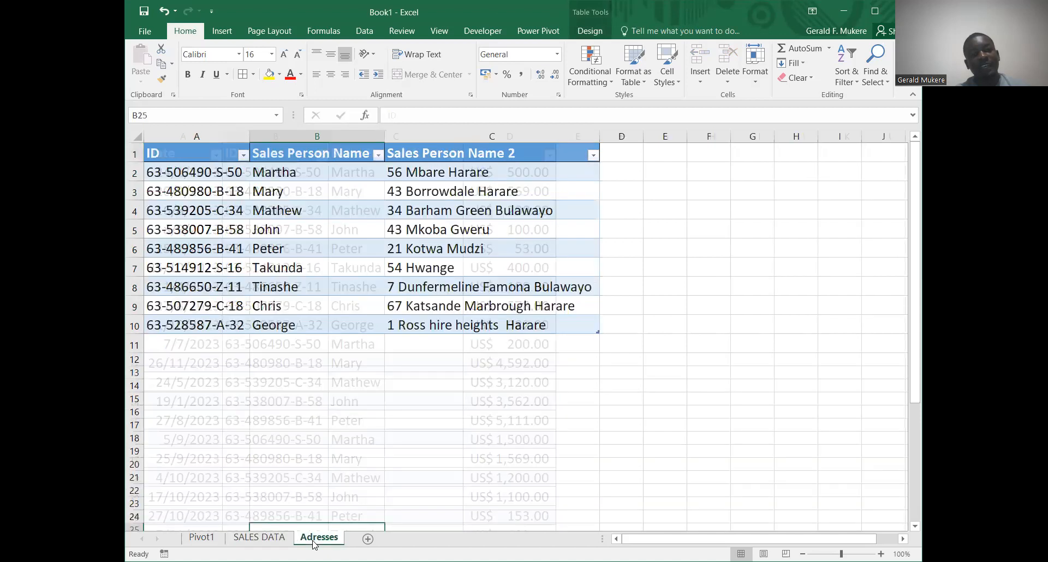
{"action": "left_click", "coordinate": [284, 541]}
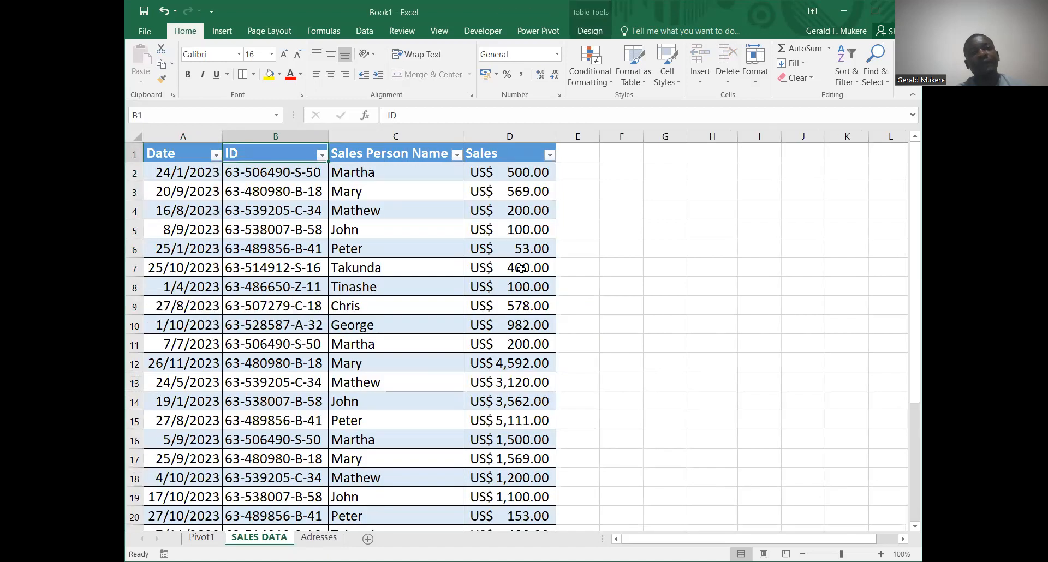
{"action": "left_click", "coordinate": [319, 540]}
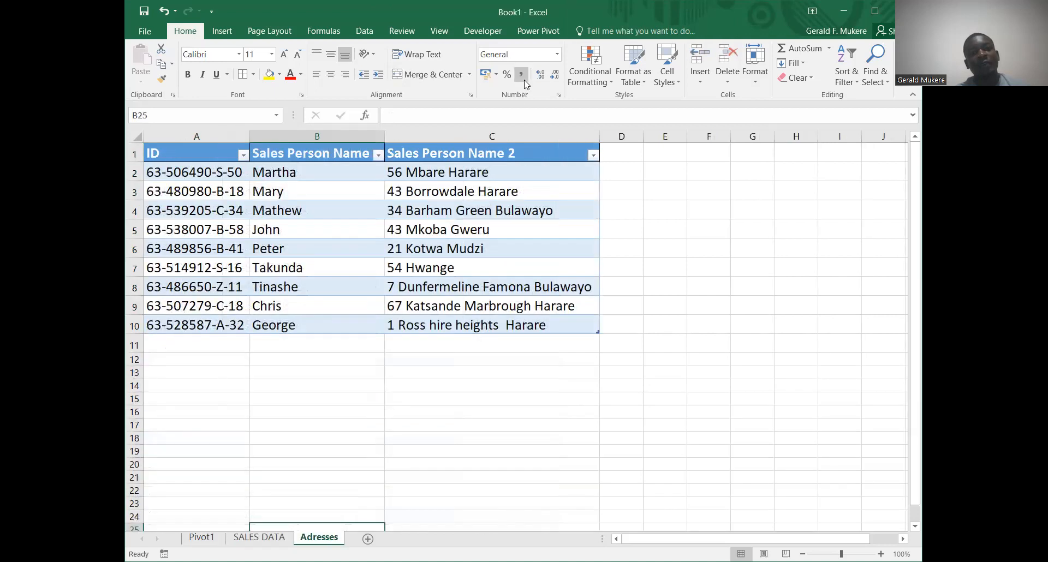
Start a new table relationship with Sales_Table as the table and ID as its foreign column.
{"action": "left_click", "coordinate": [365, 31]}
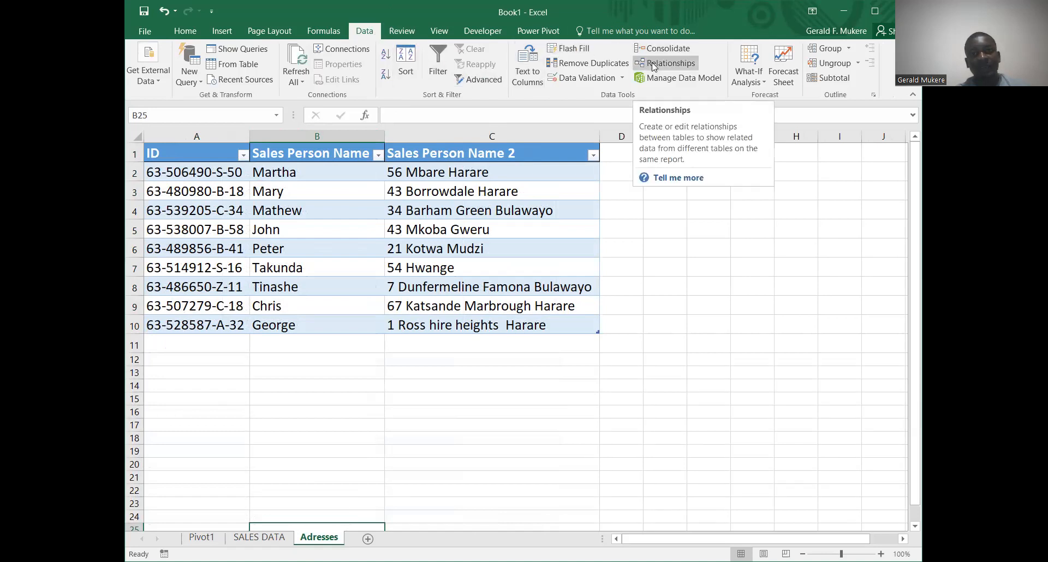
{"action": "left_click", "coordinate": [874, 12]}
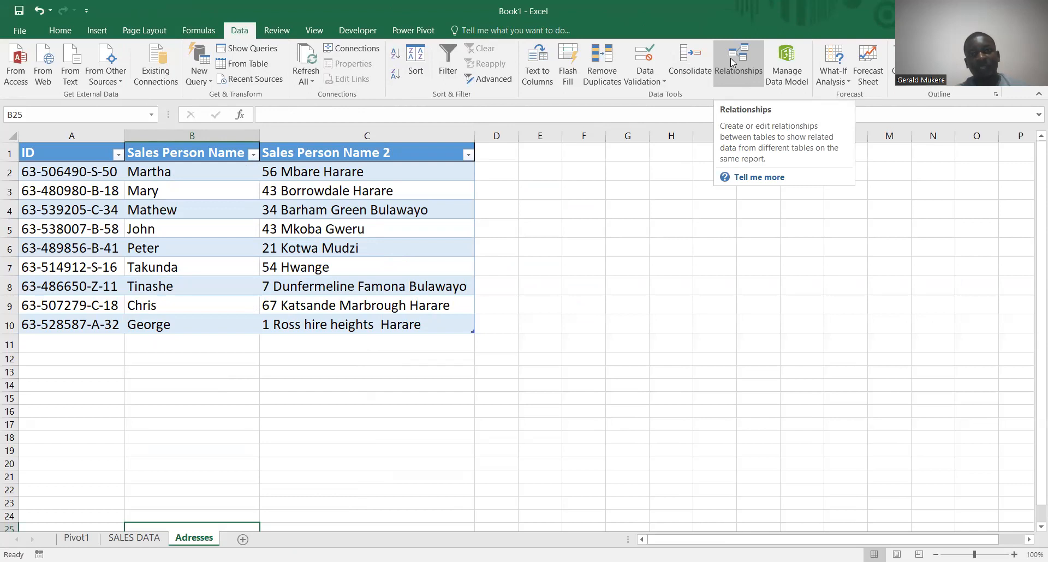
{"action": "left_click", "coordinate": [730, 58]}
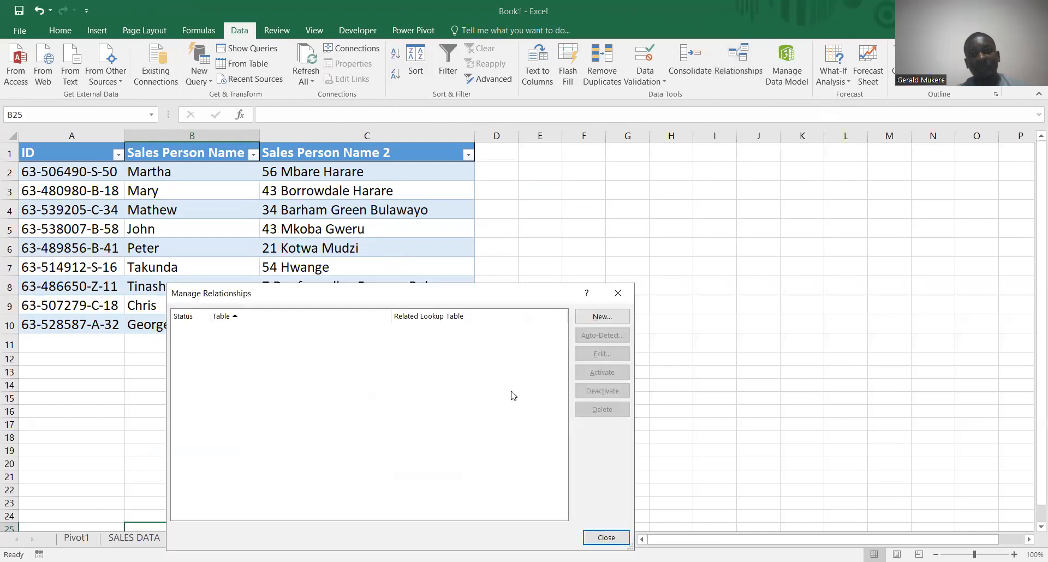
{"action": "left_click", "coordinate": [602, 319]}
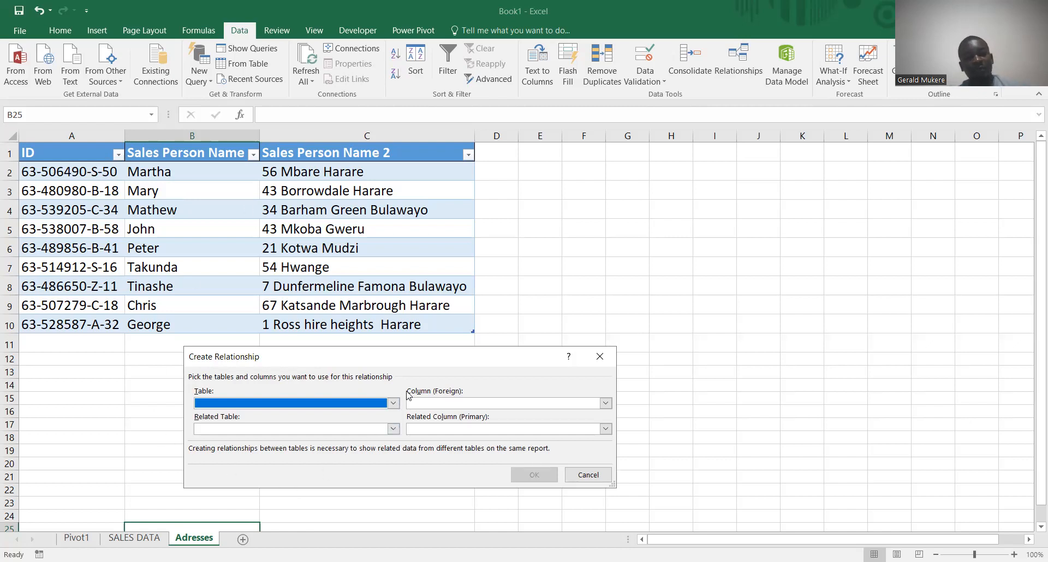
{"action": "left_click", "coordinate": [393, 403]}
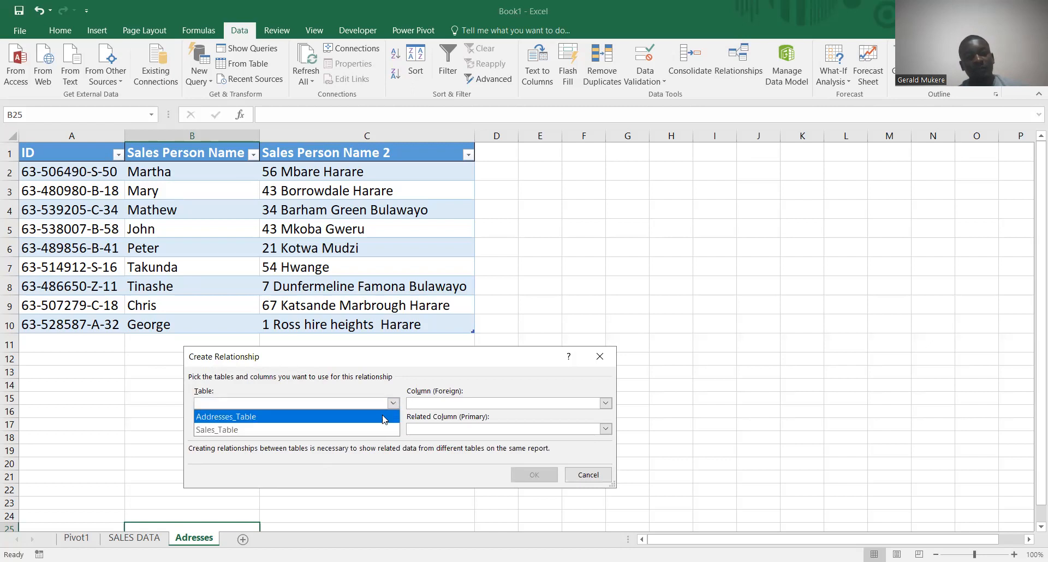
{"action": "left_click", "coordinate": [361, 435]}
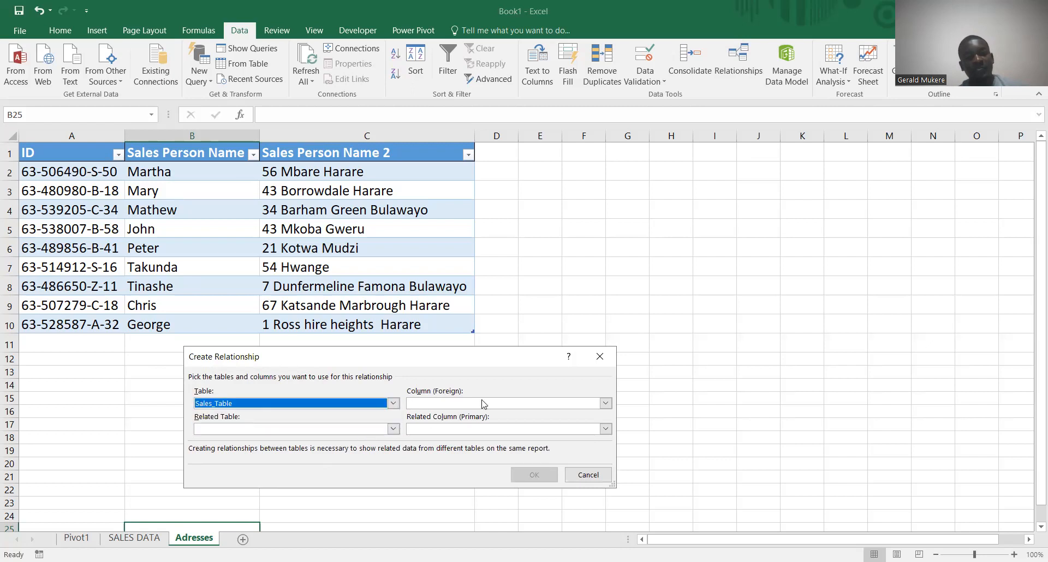
{"action": "left_click", "coordinate": [504, 403]}
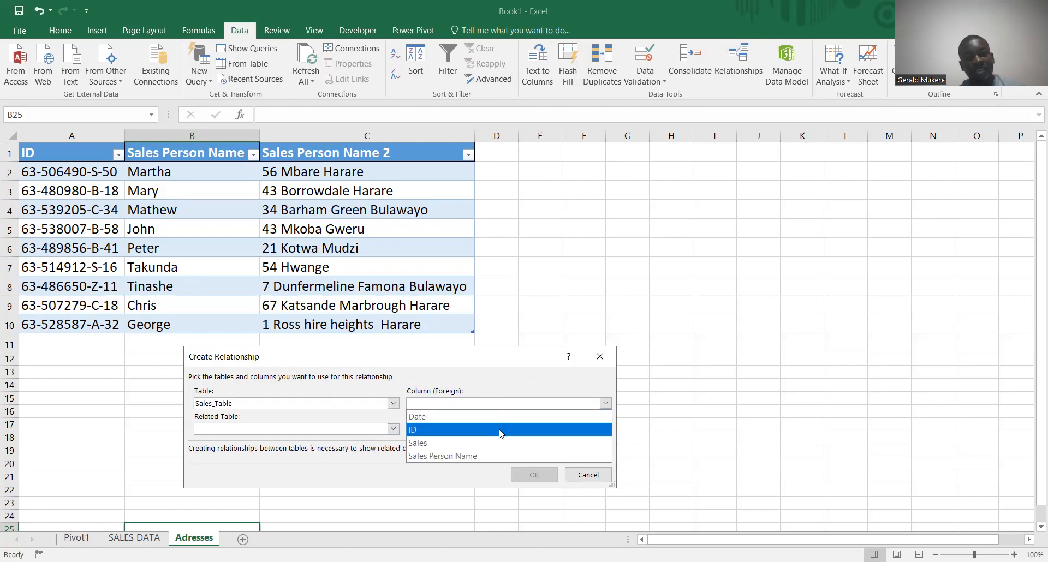
{"action": "left_click", "coordinate": [501, 431]}
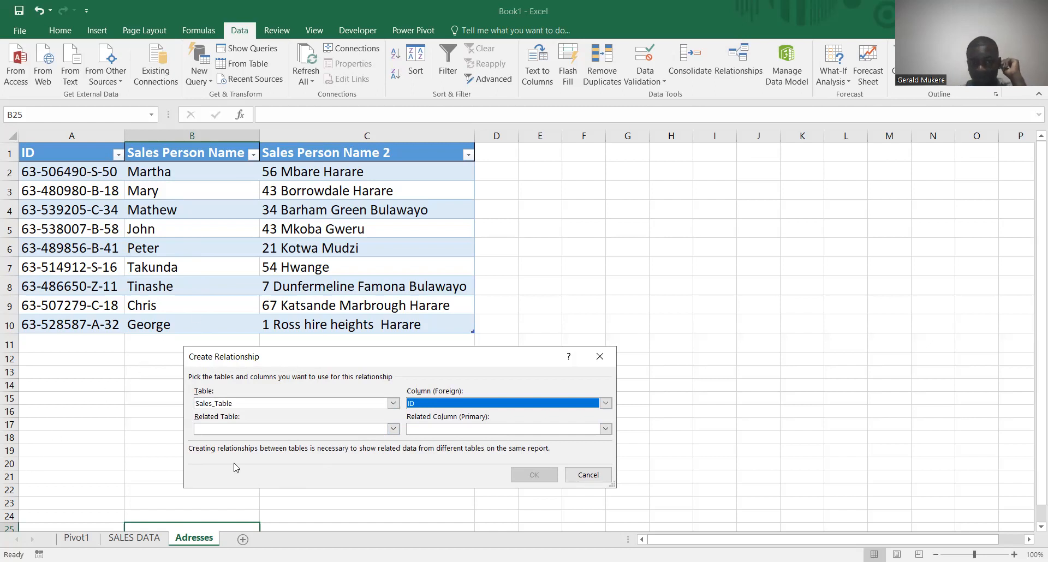
Set Addresses_Table as the related table with ID as its primary column, and create the relationship.
{"action": "left_click", "coordinate": [304, 430]}
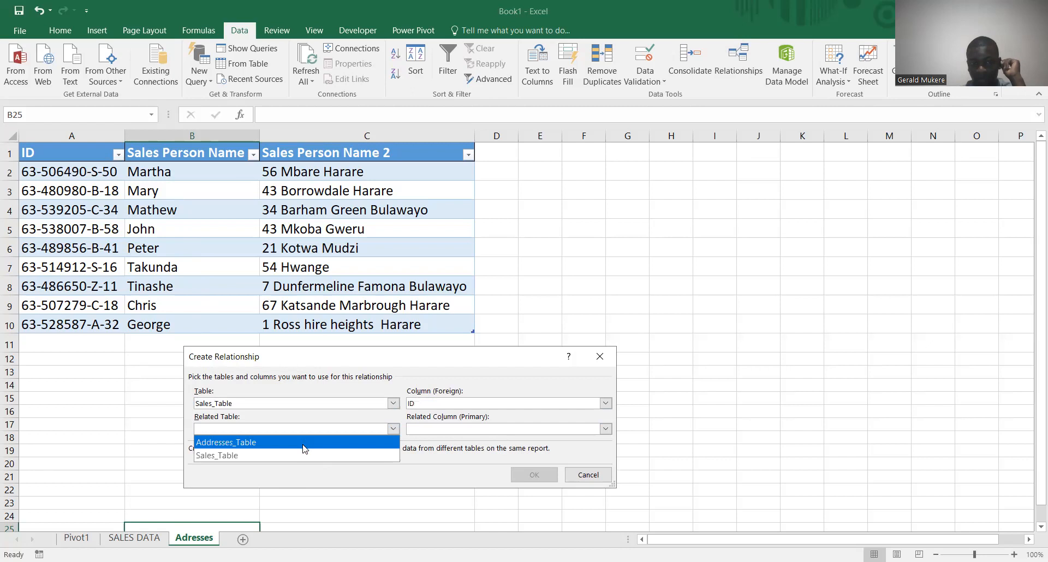
{"action": "left_click", "coordinate": [304, 445]}
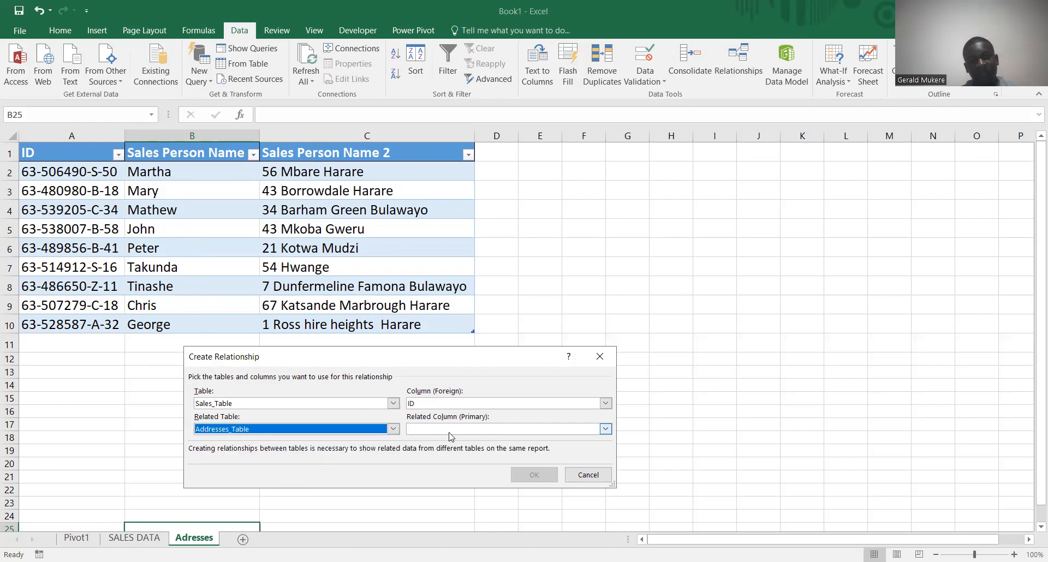
{"action": "left_click", "coordinate": [450, 430]}
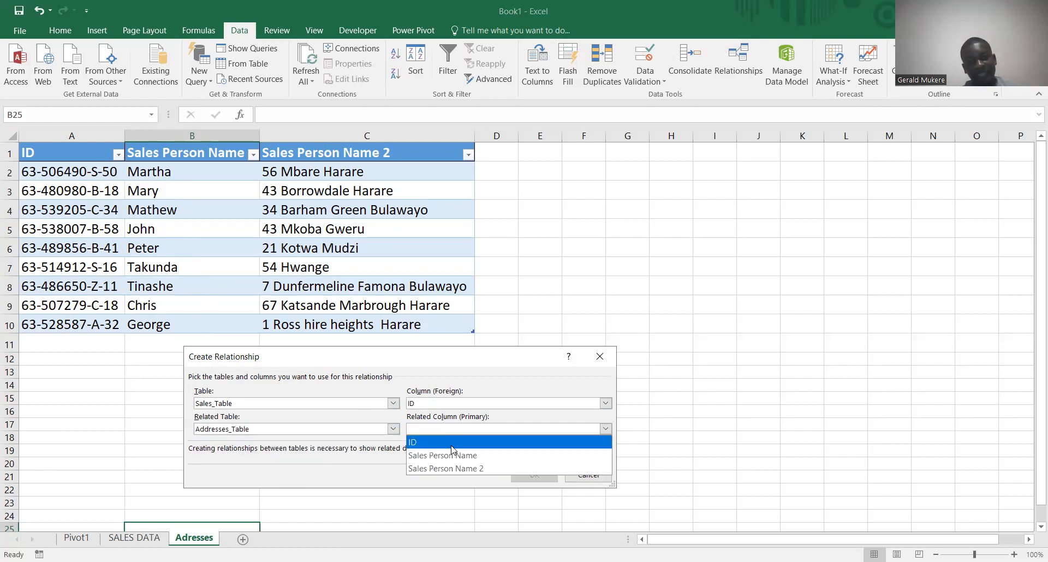
{"action": "left_click", "coordinate": [452, 445]}
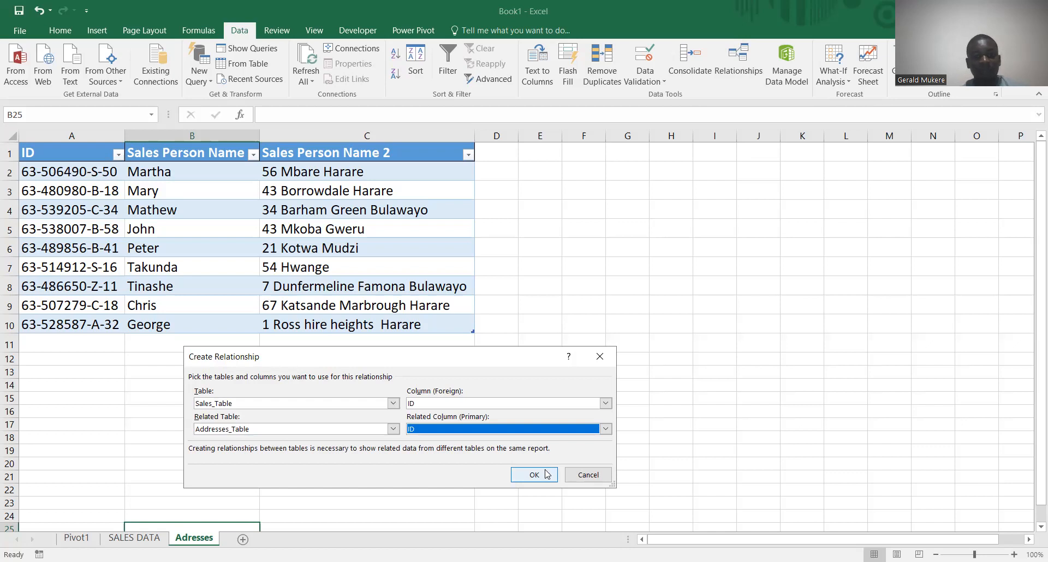
{"action": "left_click", "coordinate": [545, 474]}
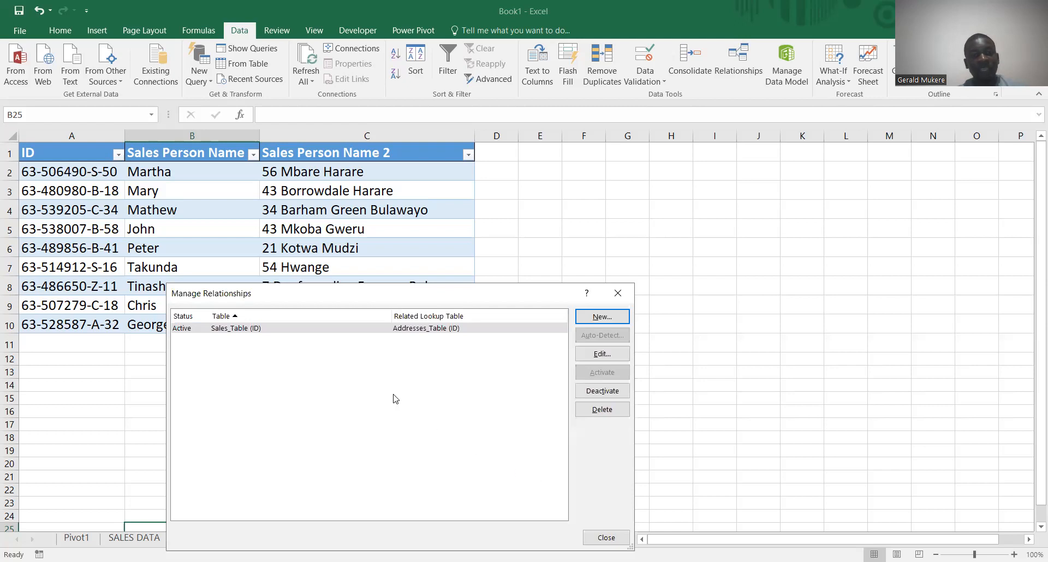
{"action": "left_click", "coordinate": [618, 293]}
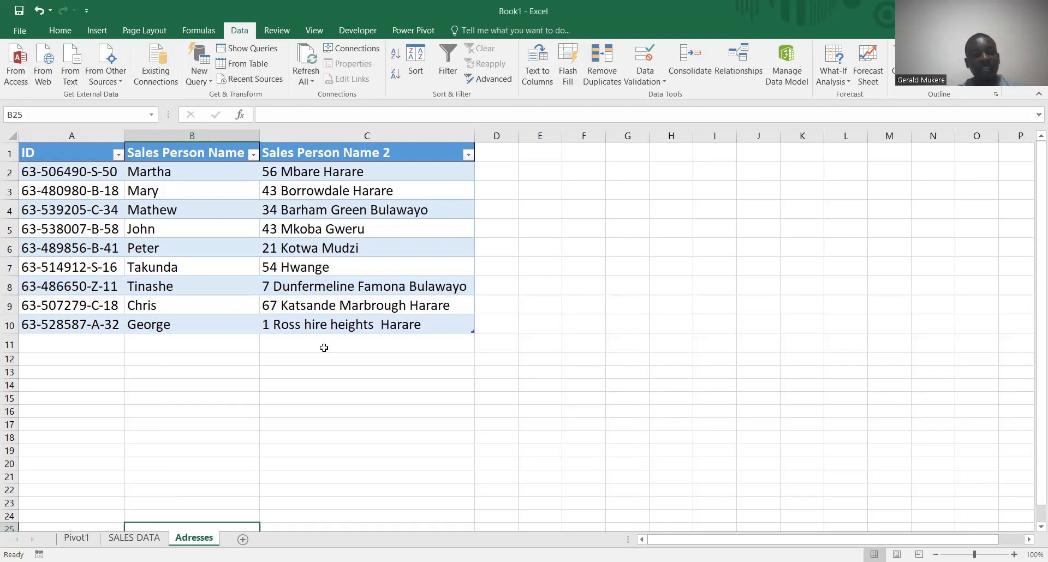
Create a PivotTable on a new worksheet using this workbook's Data Model as the source.
{"action": "left_click", "coordinate": [134, 538]}
{"action": "left_click", "coordinate": [186, 538]}
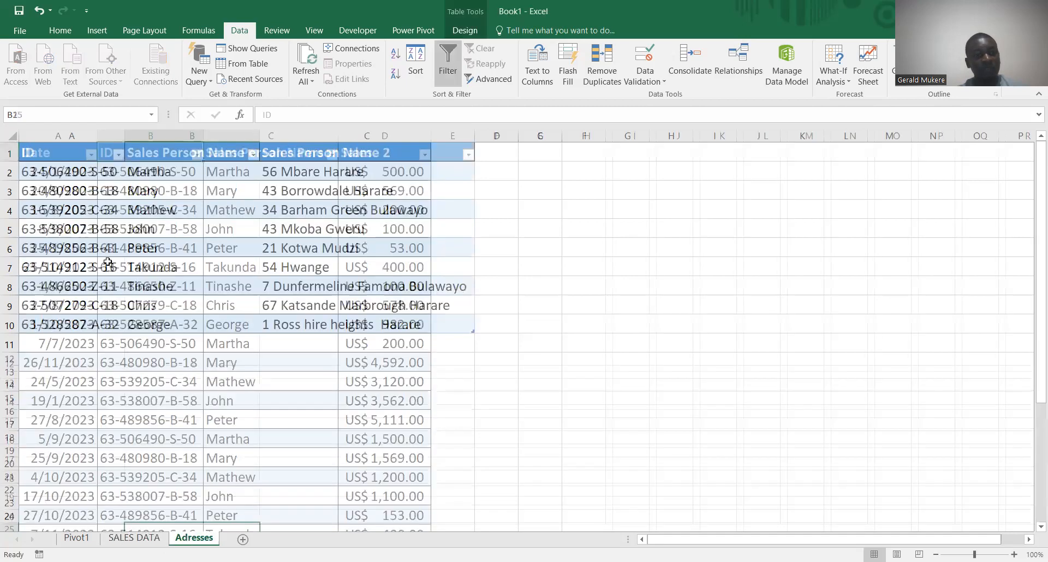
{"action": "left_click_drag", "start_coordinate": [367, 153], "coordinate": [233, 326]}
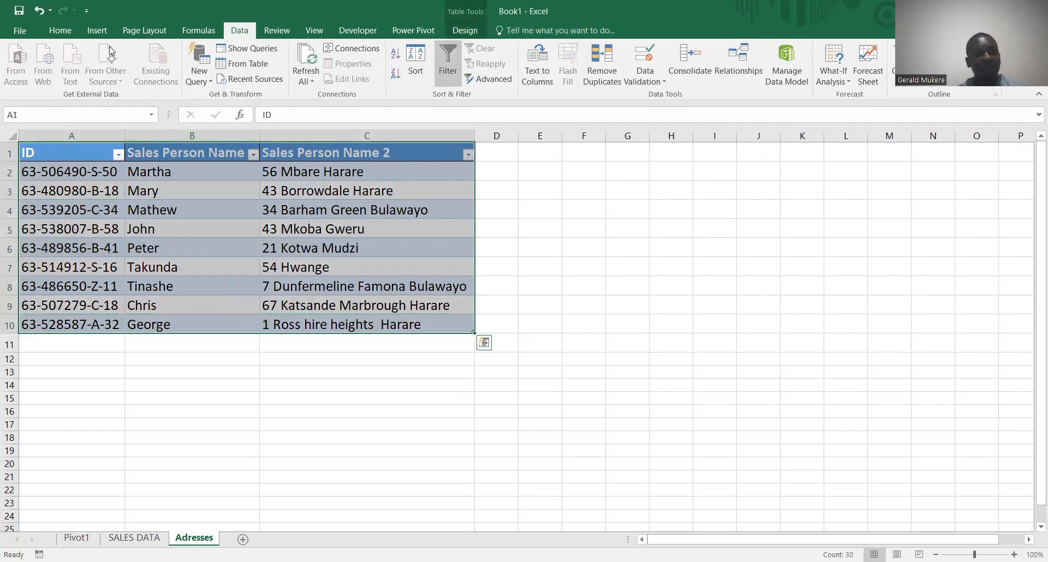
{"action": "left_click", "coordinate": [97, 30]}
{"action": "left_click", "coordinate": [23, 60]}
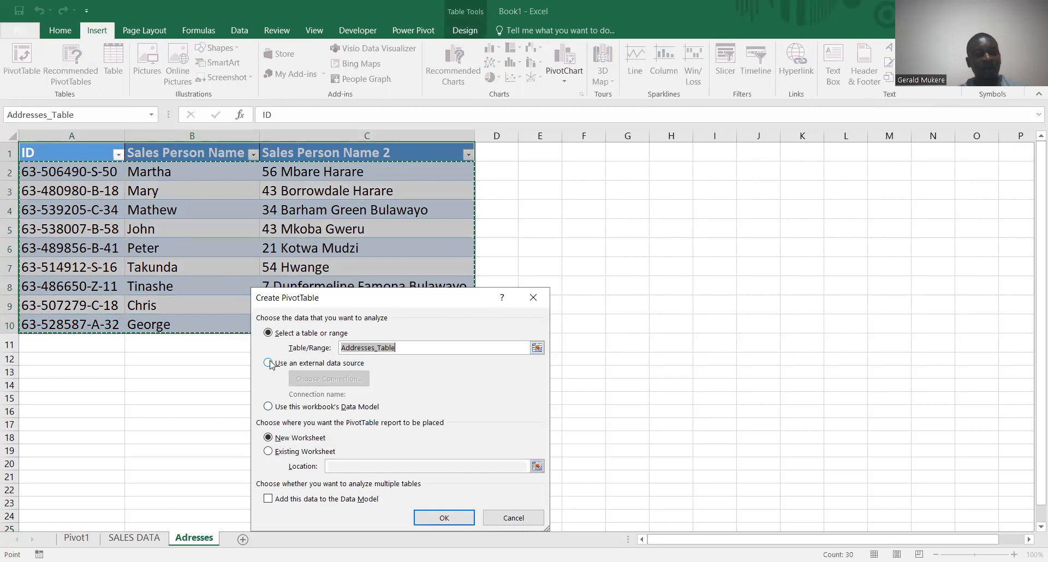
{"action": "left_click", "coordinate": [268, 407]}
{"action": "left_click", "coordinate": [467, 519]}
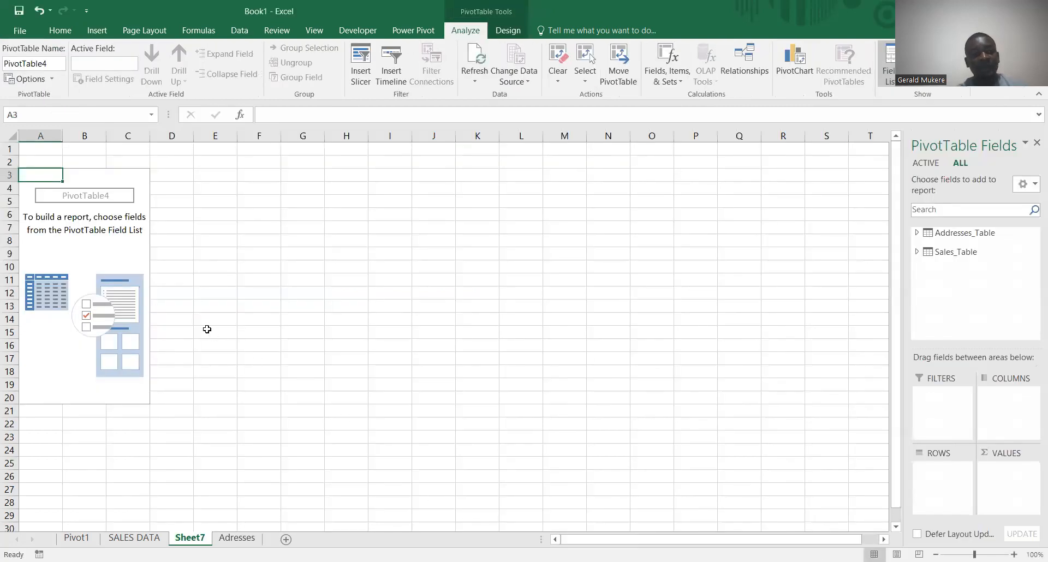
Switch the new PivotTable to the classic PivotTable layout that allows dragging fields in the grid.
{"action": "left_click", "coordinate": [84, 310]}
{"action": "right_click", "coordinate": [84, 310]}
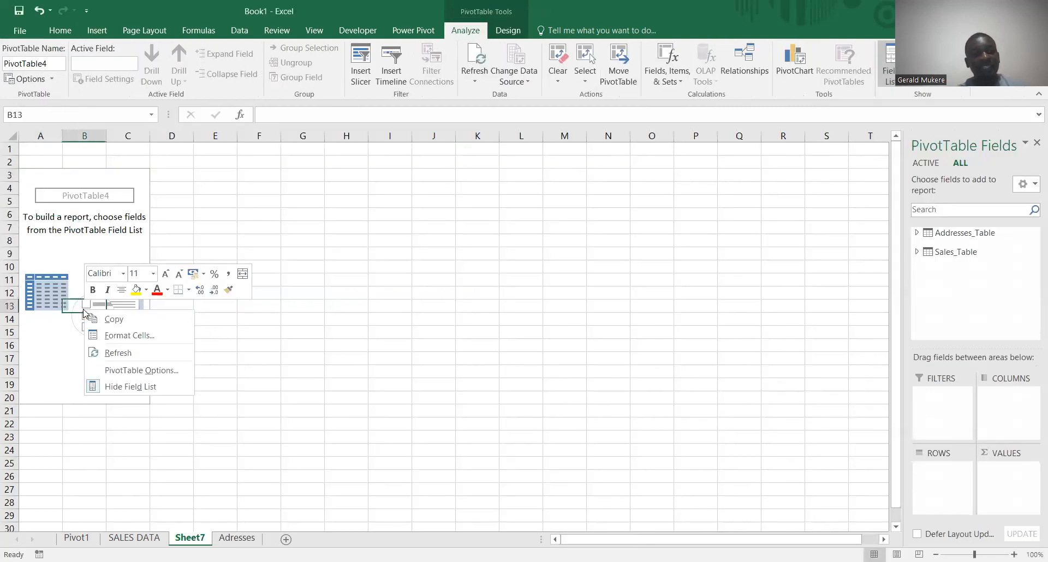
{"action": "left_click", "coordinate": [136, 362]}
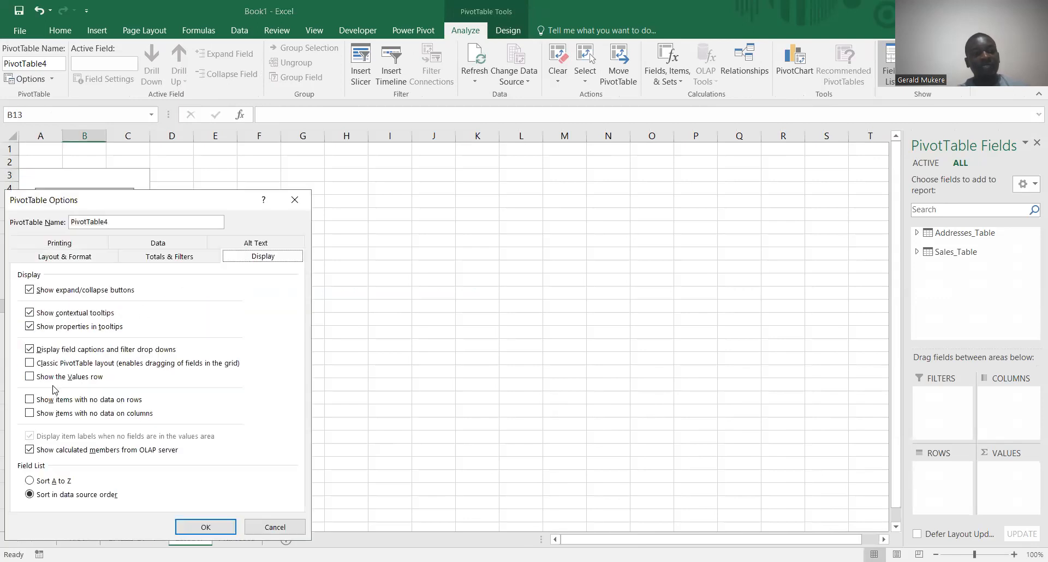
{"action": "left_click", "coordinate": [71, 364]}
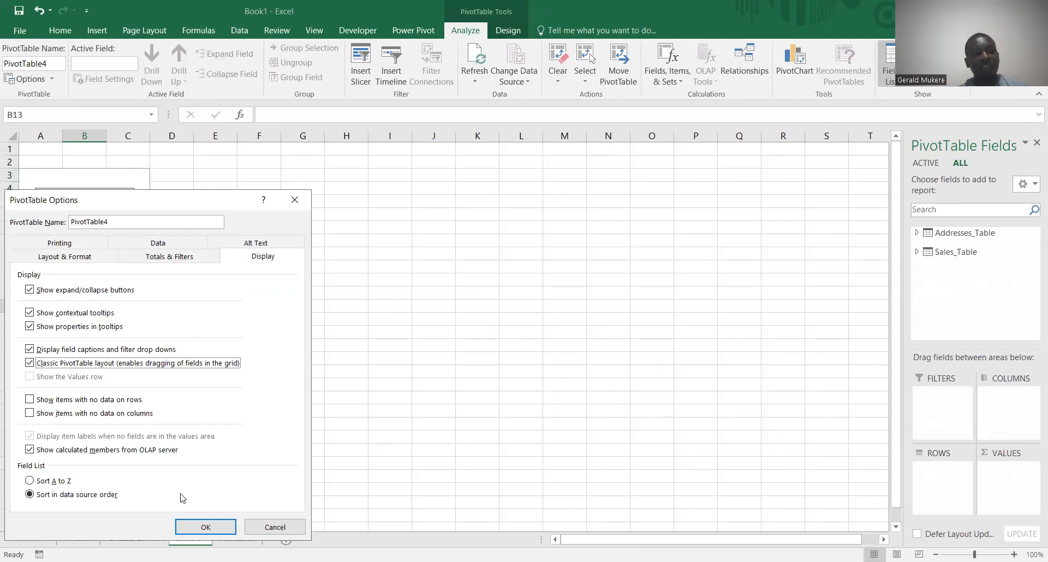
{"action": "left_click", "coordinate": [203, 528]}
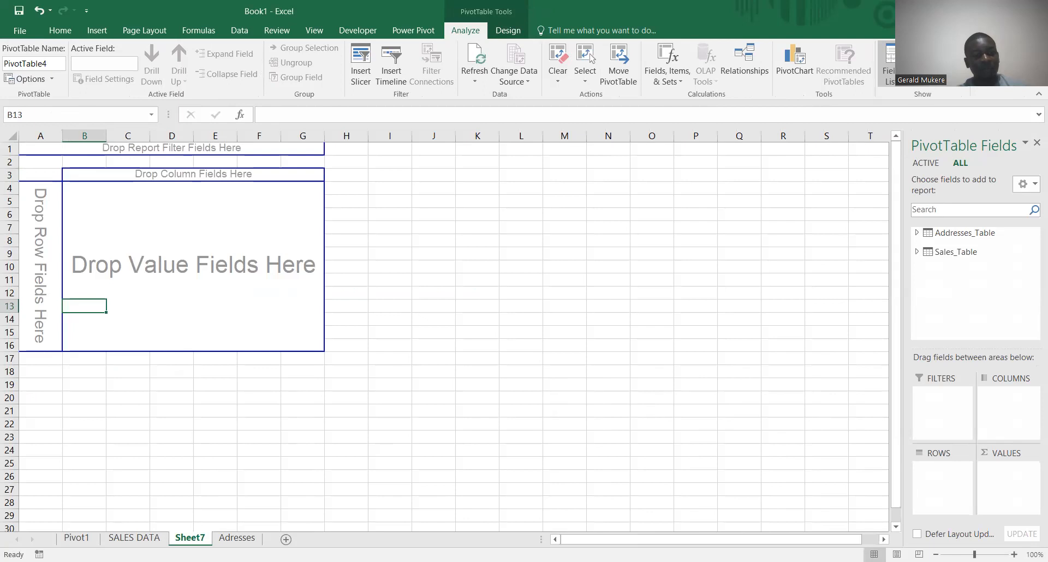
Rename the new PivotTable's worksheet, Sheet7, as Pivot2.
{"action": "double_click", "coordinate": [190, 539]}
{"action": "type", "text": "Pivot"}
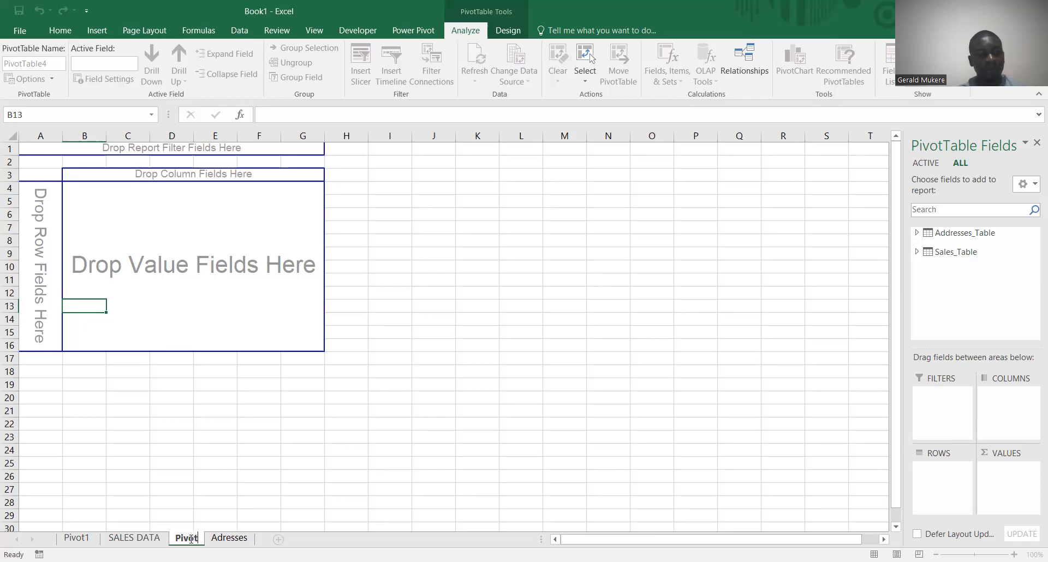
{"action": "type", "text": "2"}
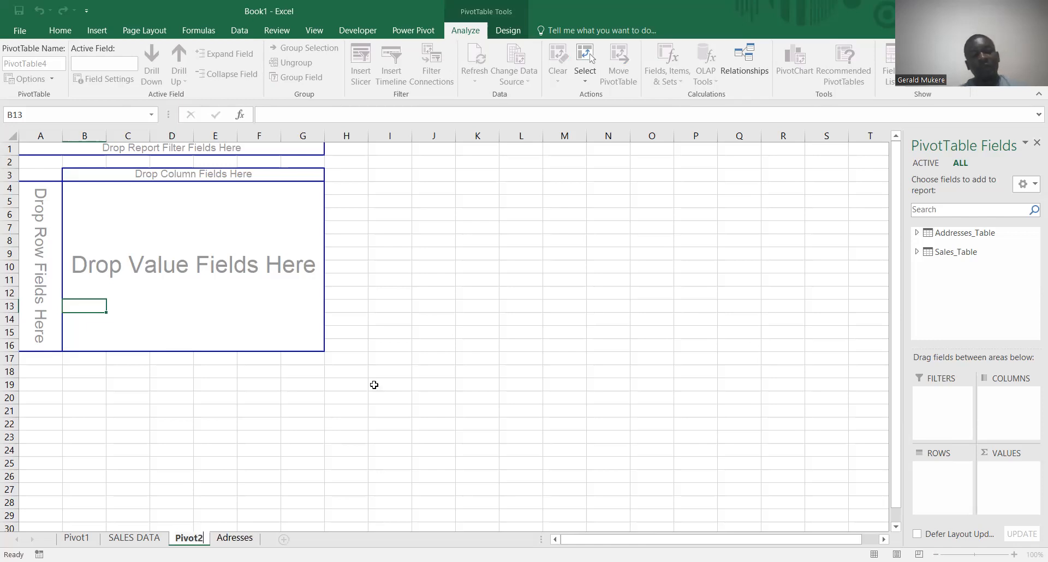
{"action": "left_click", "coordinate": [473, 360]}
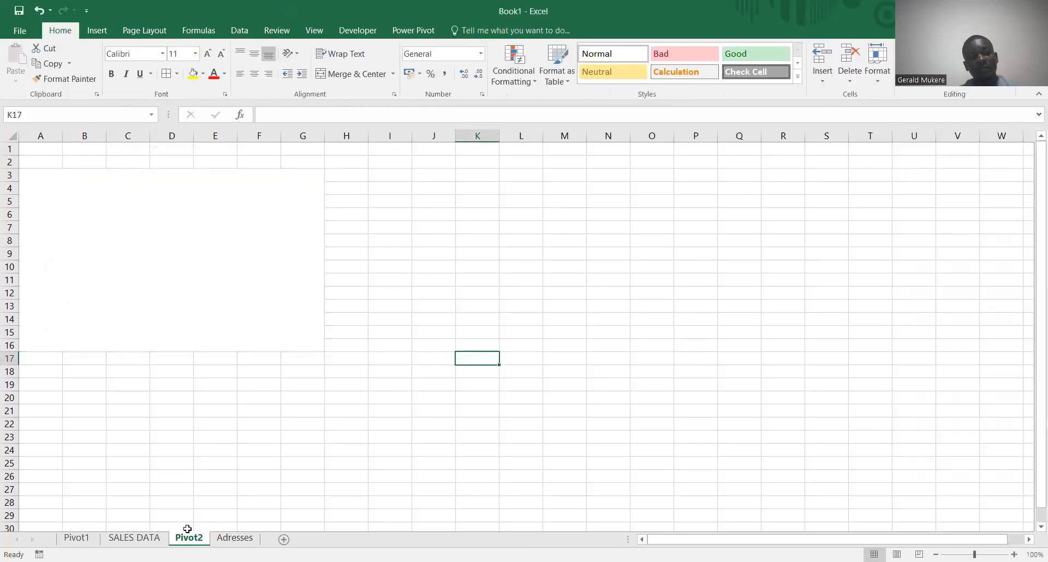
Add ID and Sales Person Name from Sales_Table as row fields of the Pivot2 PivotTable, with Sales Person Name placed before ID.
{"action": "left_click", "coordinate": [140, 203]}
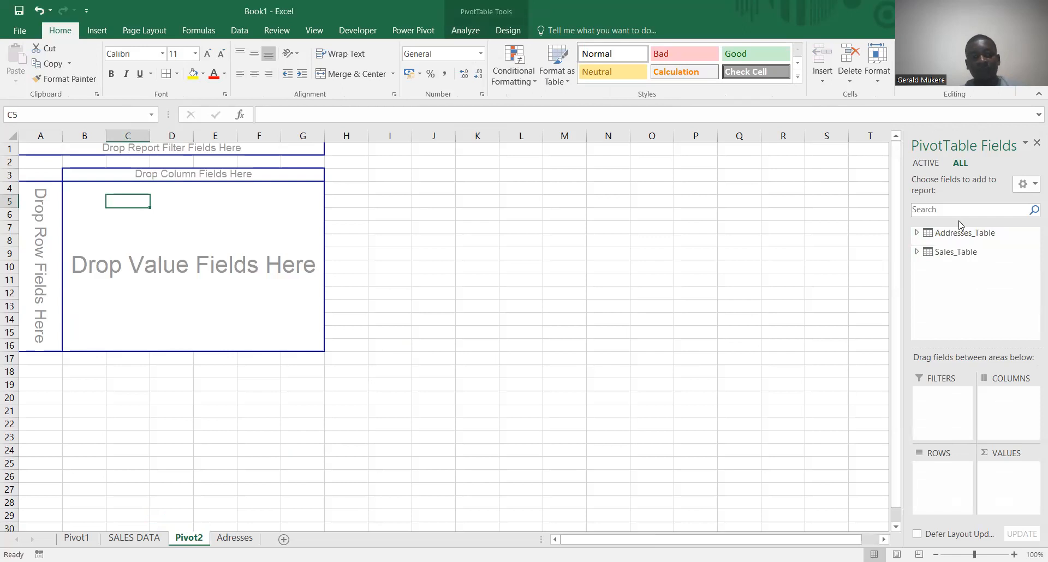
{"action": "left_click", "coordinate": [77, 538]}
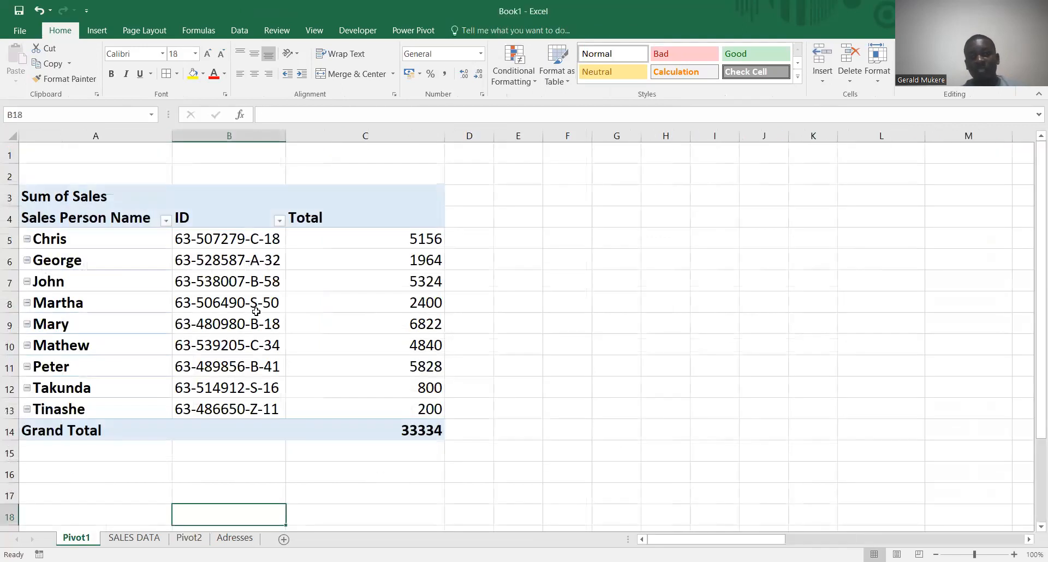
{"action": "left_click", "coordinate": [256, 312]}
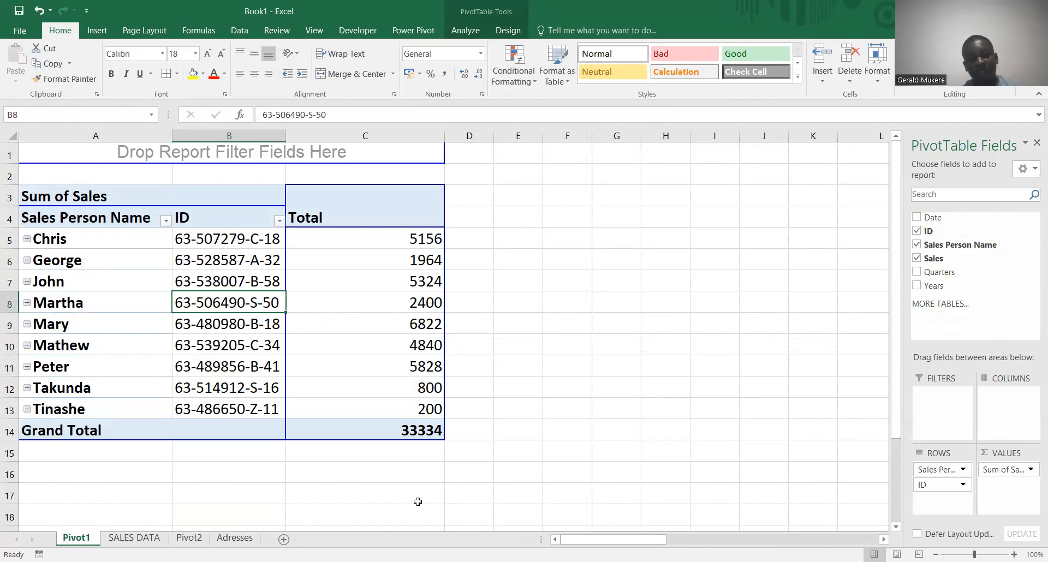
{"action": "left_click", "coordinate": [189, 538]}
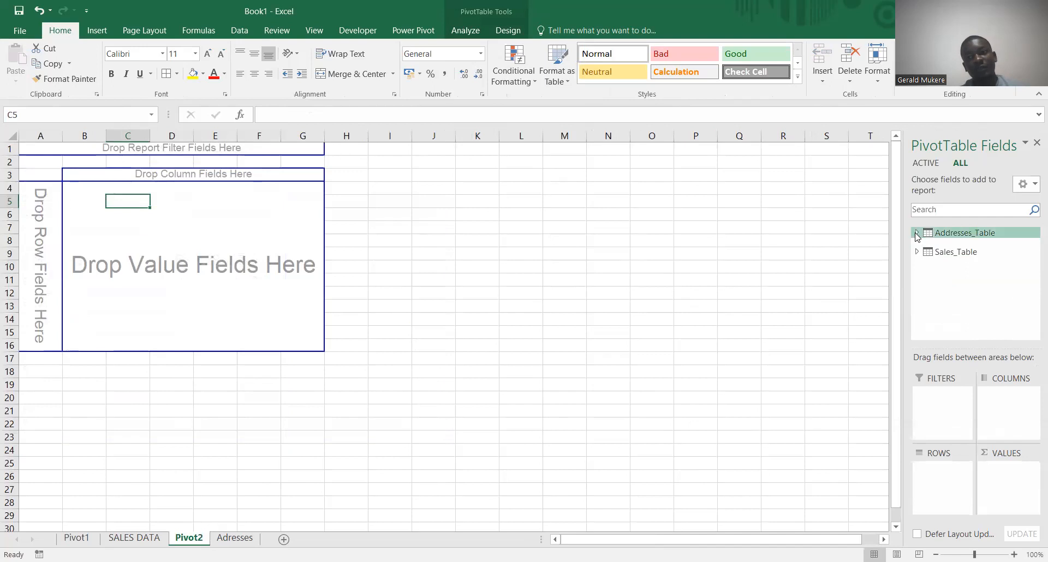
{"action": "left_click", "coordinate": [917, 235]}
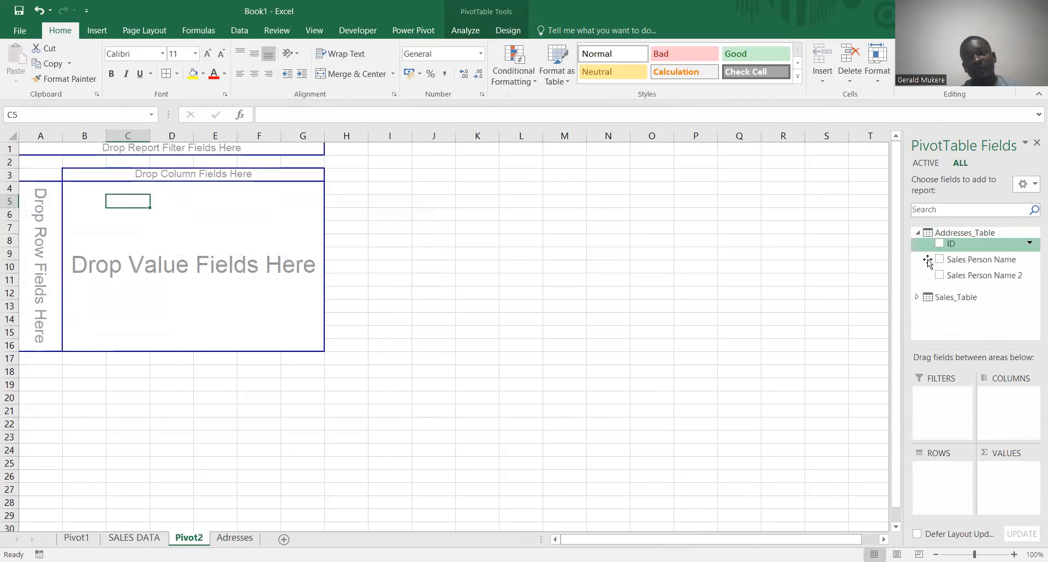
{"action": "left_click", "coordinate": [918, 297]}
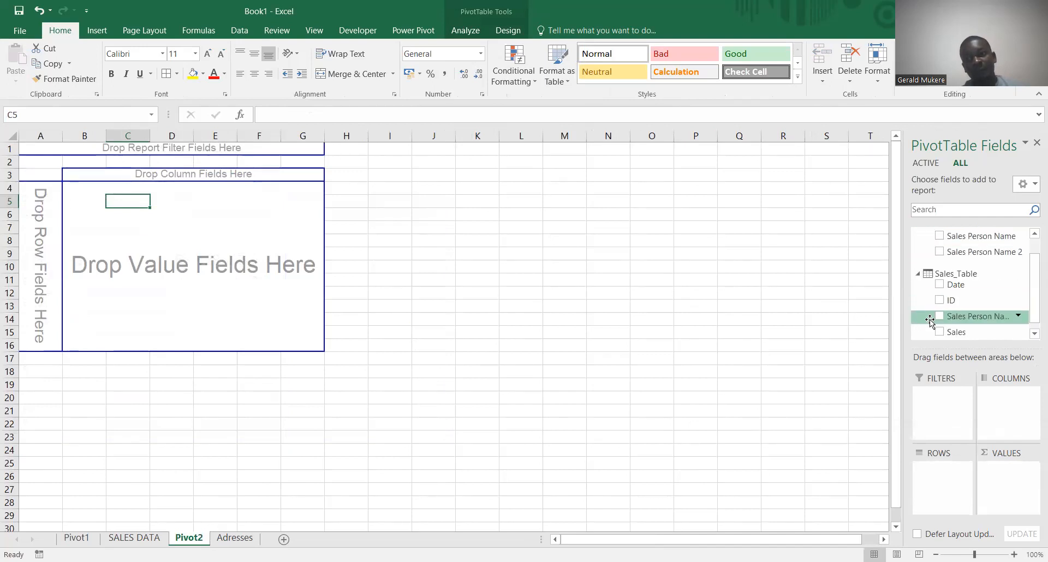
{"action": "left_click_drag", "start_coordinate": [959, 309], "coordinate": [40, 247]}
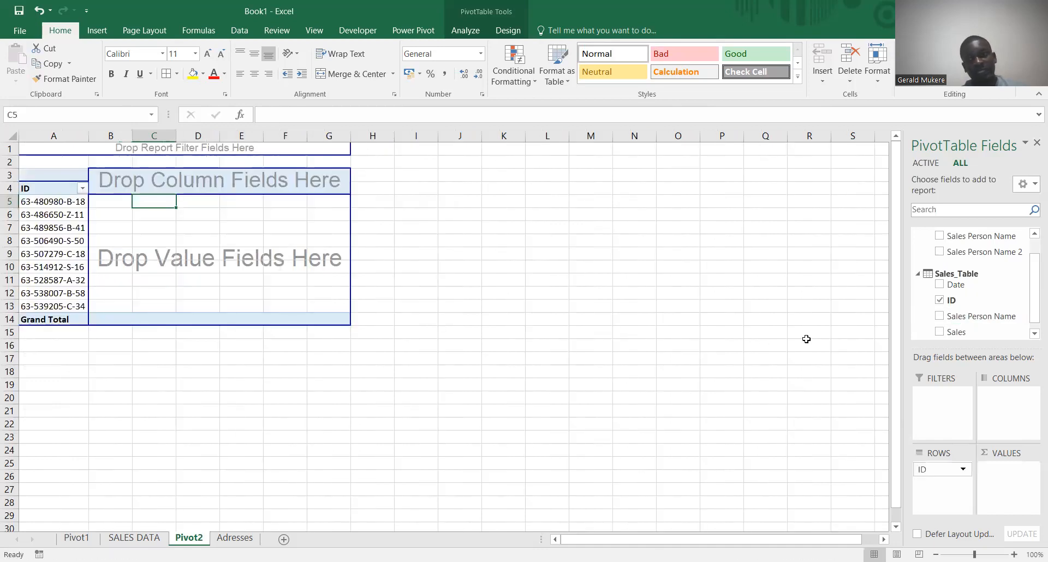
{"action": "left_click_drag", "start_coordinate": [983, 315], "coordinate": [39, 247]}
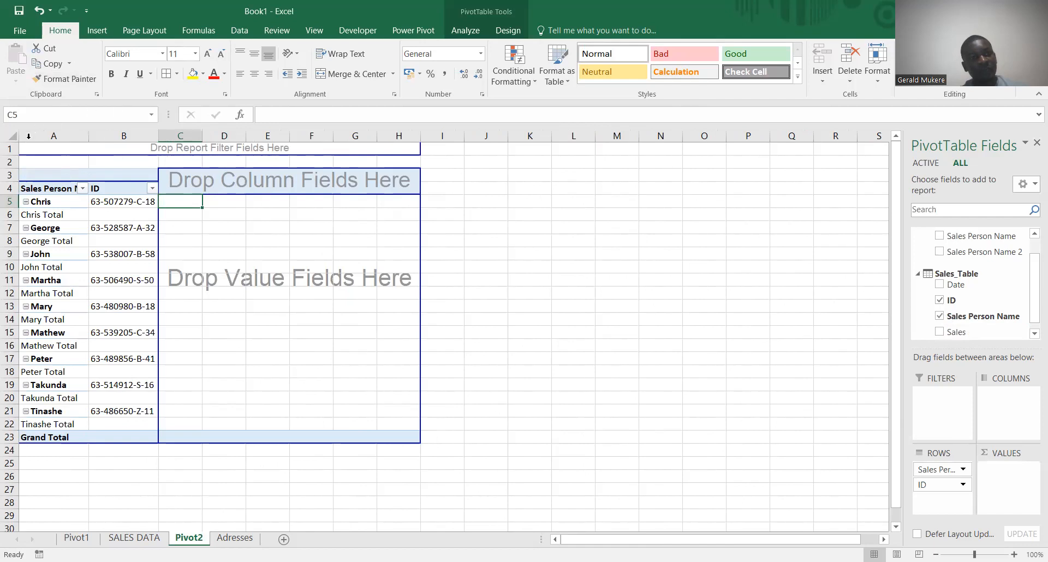
Set the font size of the entire Pivot2 sheet to 18.
{"action": "left_click", "coordinate": [12, 137]}
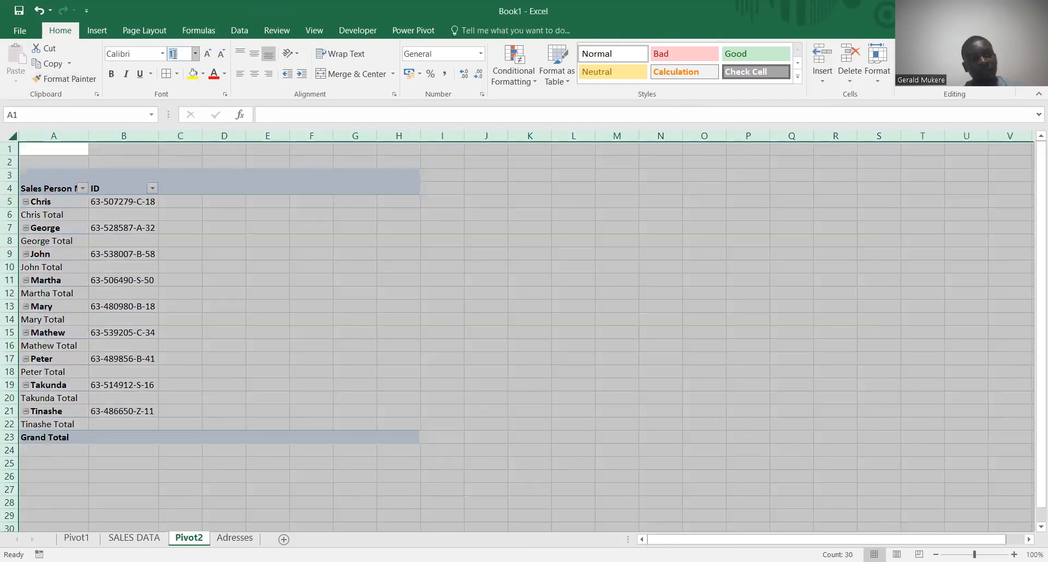
{"action": "type", "text": "18"}
{"action": "key", "text": "Return"}
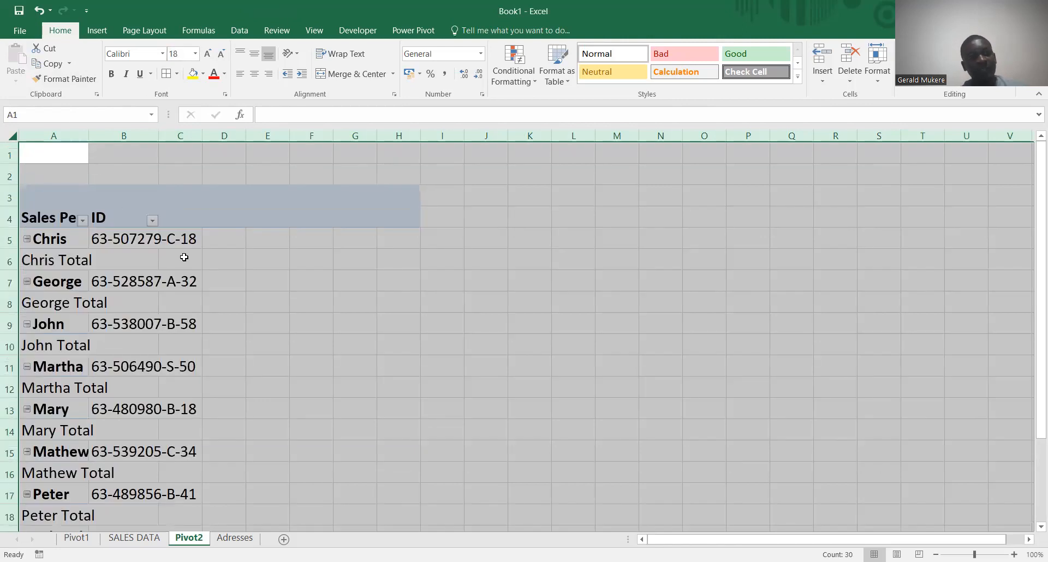
Turn off the Sales Person Name subtotals in the Pivot2 PivotTable.
{"action": "left_click", "coordinate": [60, 218]}
{"action": "left_click", "coordinate": [51, 268]}
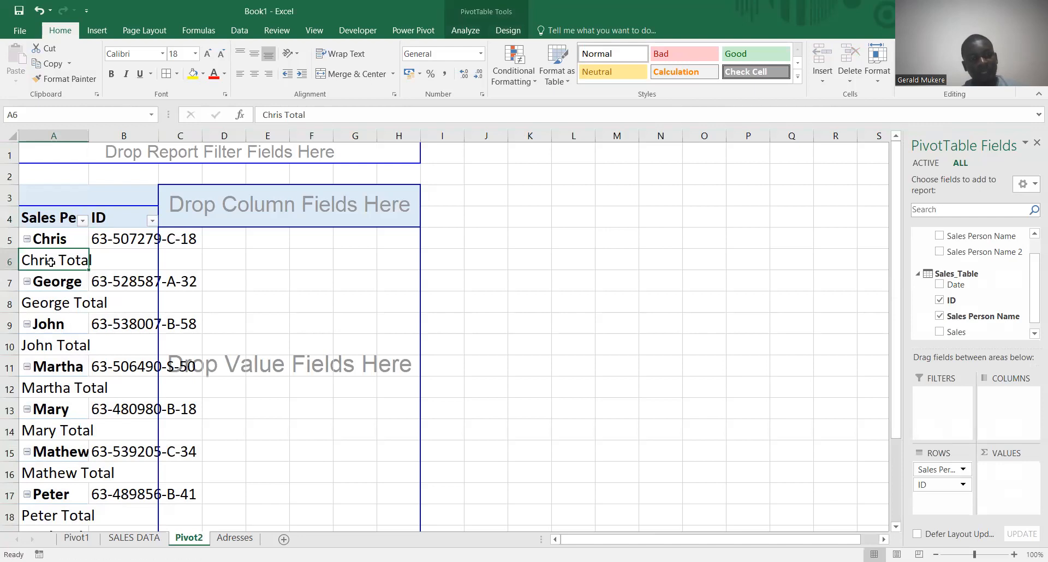
{"action": "right_click", "coordinate": [51, 263]}
{"action": "left_click", "coordinate": [103, 335]}
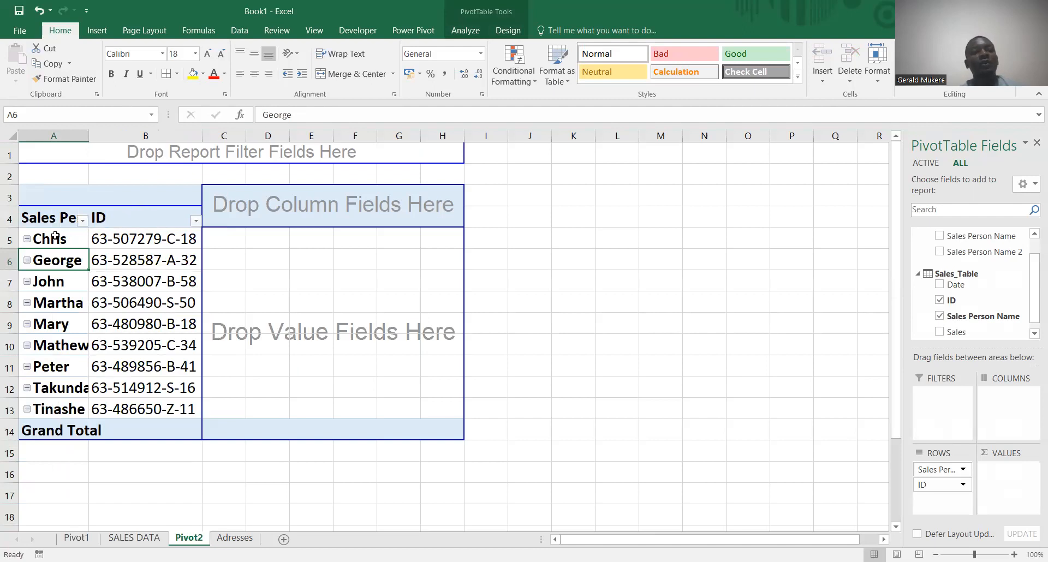
Widen column A to fit the salesperson names and add Sales from Sales_Table as the PivotTable's value field.
{"action": "left_click_drag", "start_coordinate": [55, 239], "coordinate": [435, 401]}
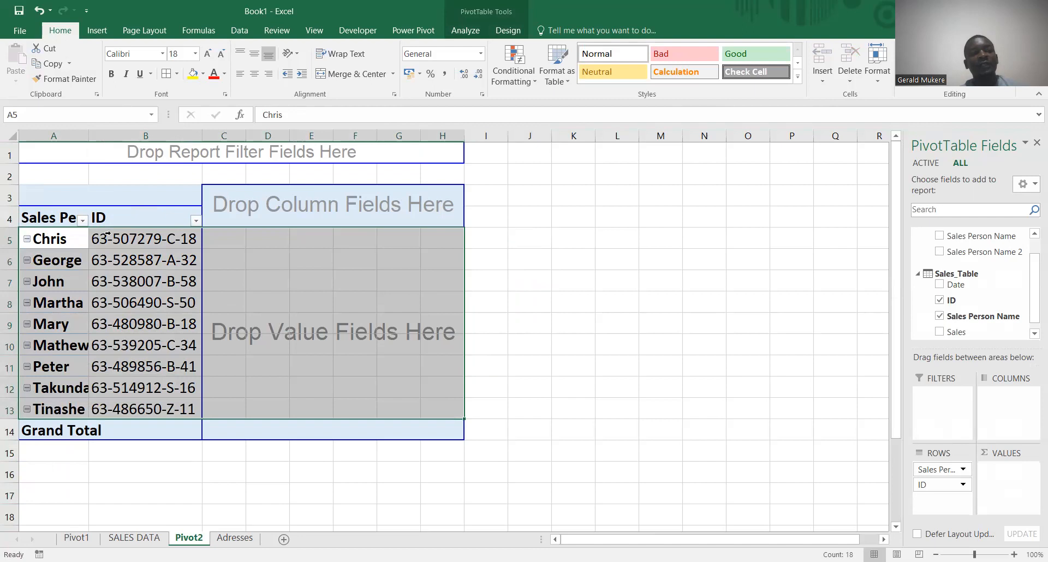
{"action": "left_click_drag", "start_coordinate": [88, 136], "coordinate": [137, 145]}
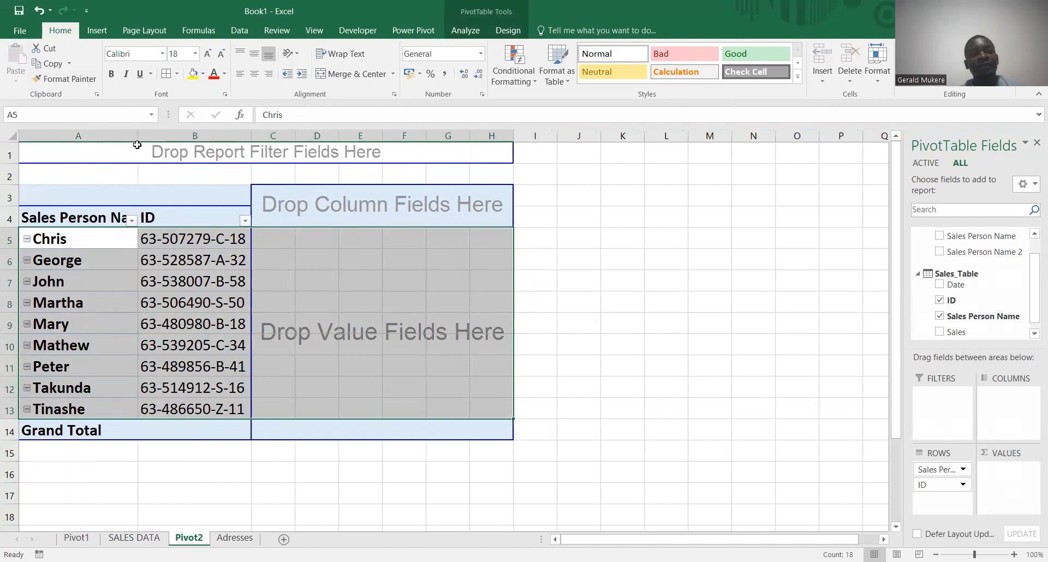
{"action": "left_click_drag", "start_coordinate": [973, 252], "coordinate": [370, 295]}
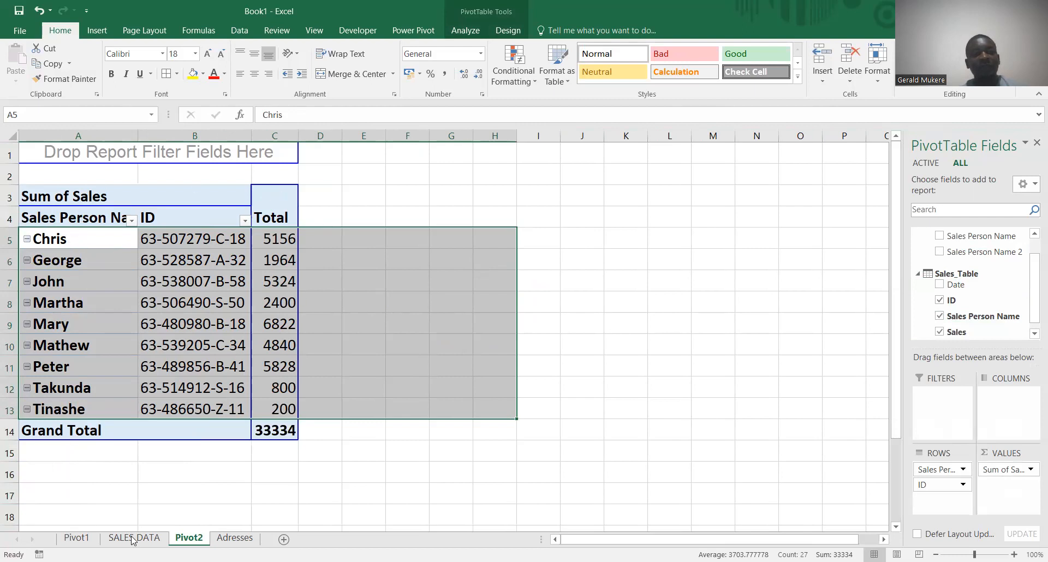
Compare the Pivot1 and Pivot2 PivotTables and their field lists, including the fields available in Addresses_Table.
{"action": "left_click", "coordinate": [77, 538]}
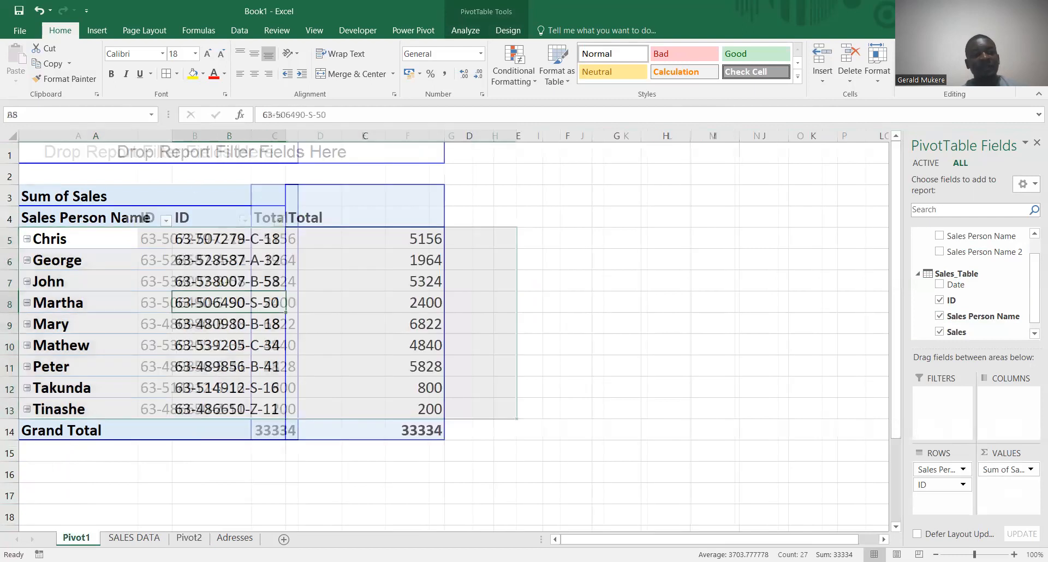
{"action": "left_click", "coordinate": [189, 538]}
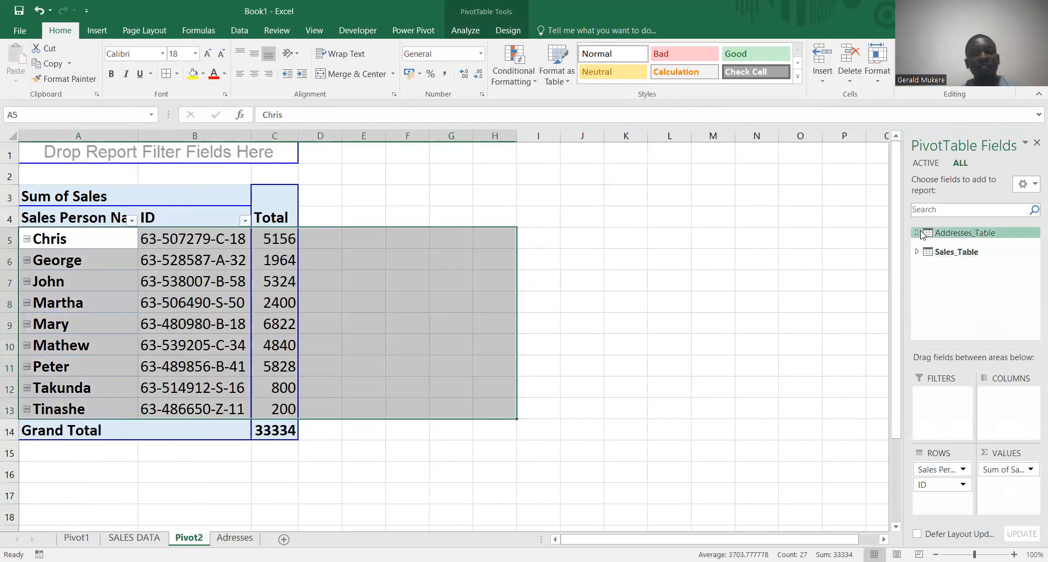
{"action": "left_click", "coordinate": [918, 233]}
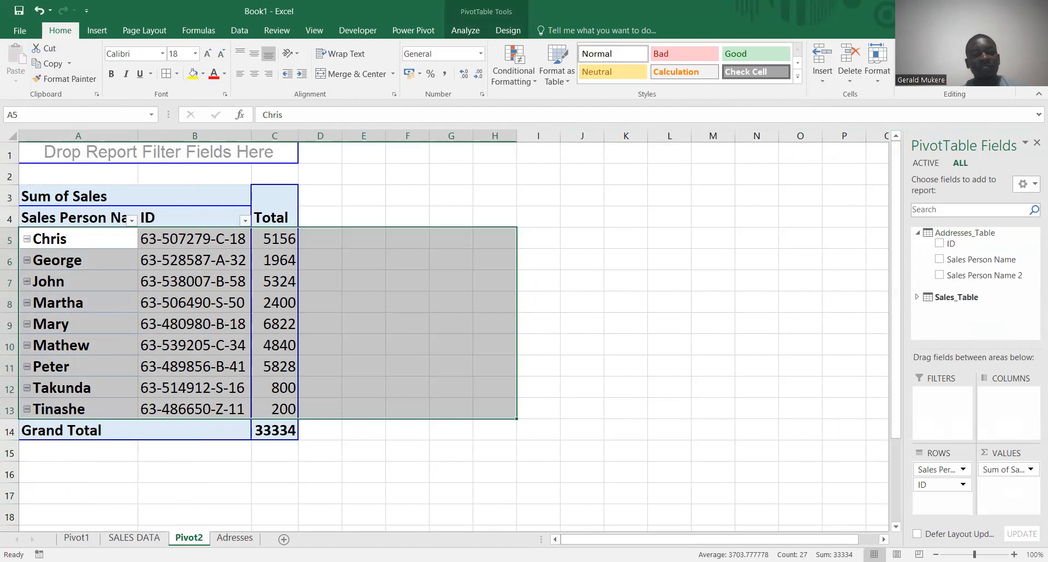
{"action": "left_click", "coordinate": [96, 539]}
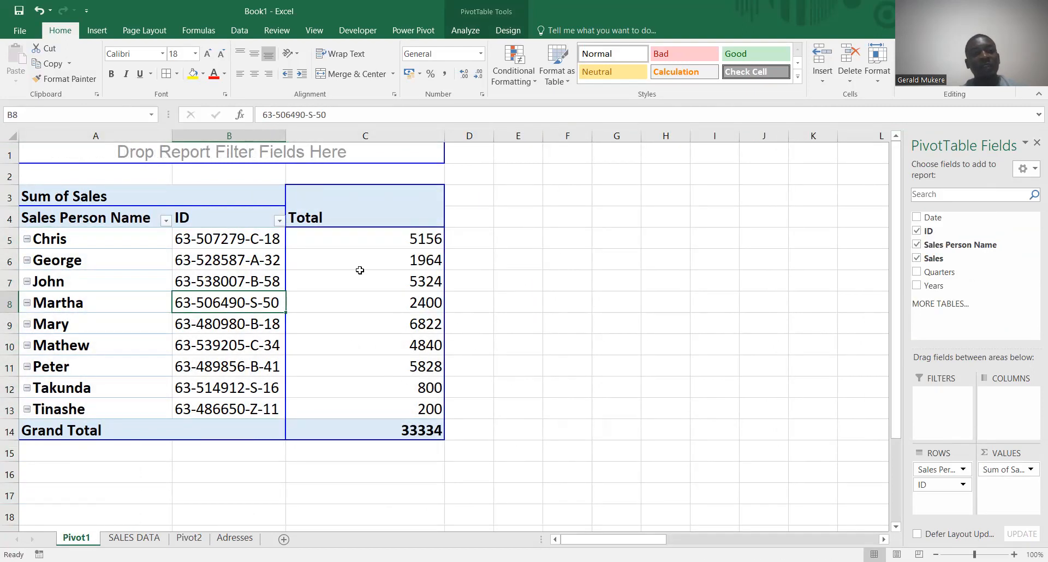
{"action": "left_click", "coordinate": [189, 539]}
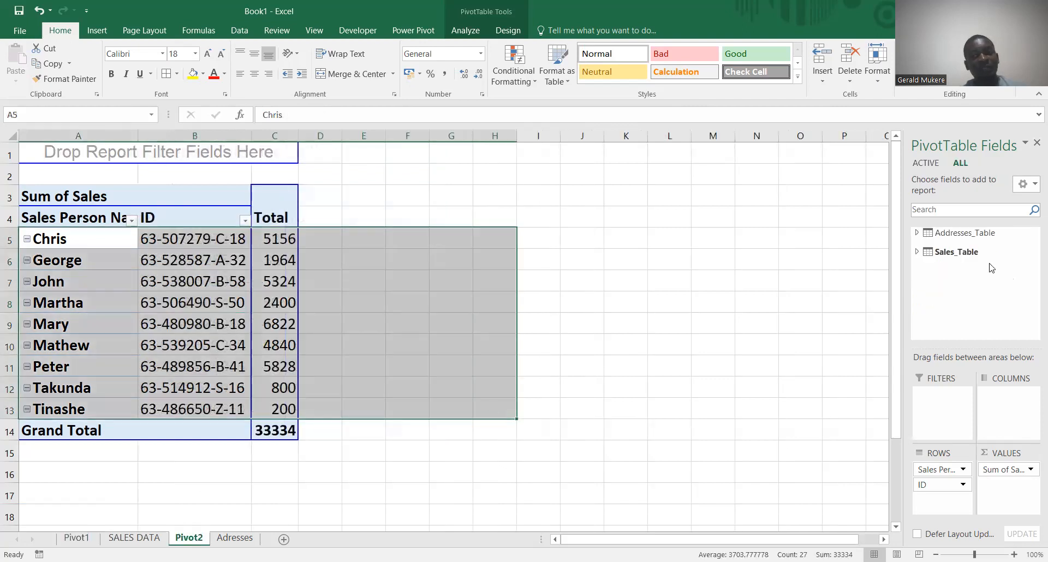
{"action": "left_click", "coordinate": [919, 234]}
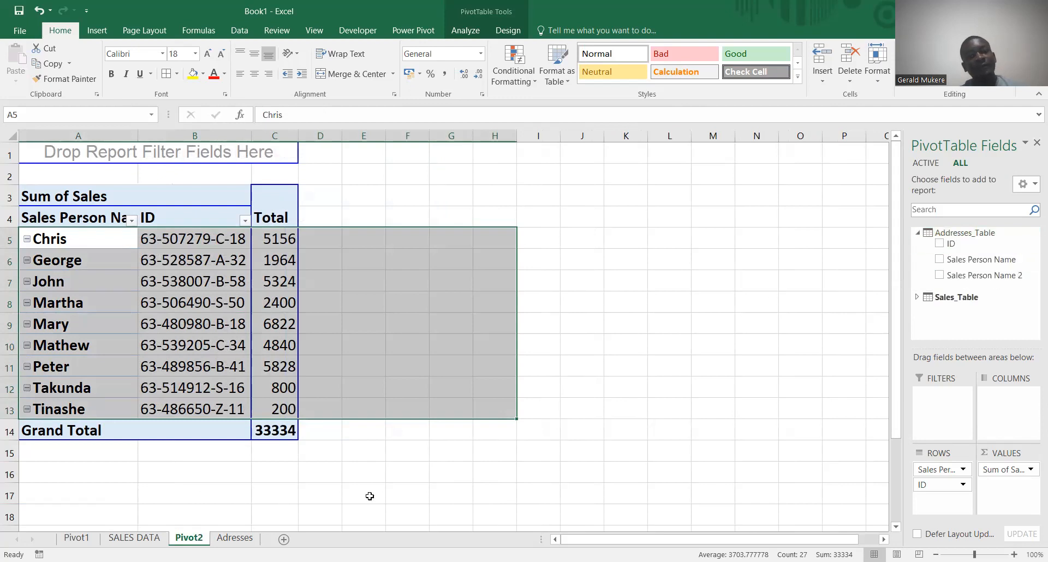
Rename the Sales Person Name 2 header in cell C1 of the Adresses sheet as Address.
{"action": "left_click", "coordinate": [235, 538]}
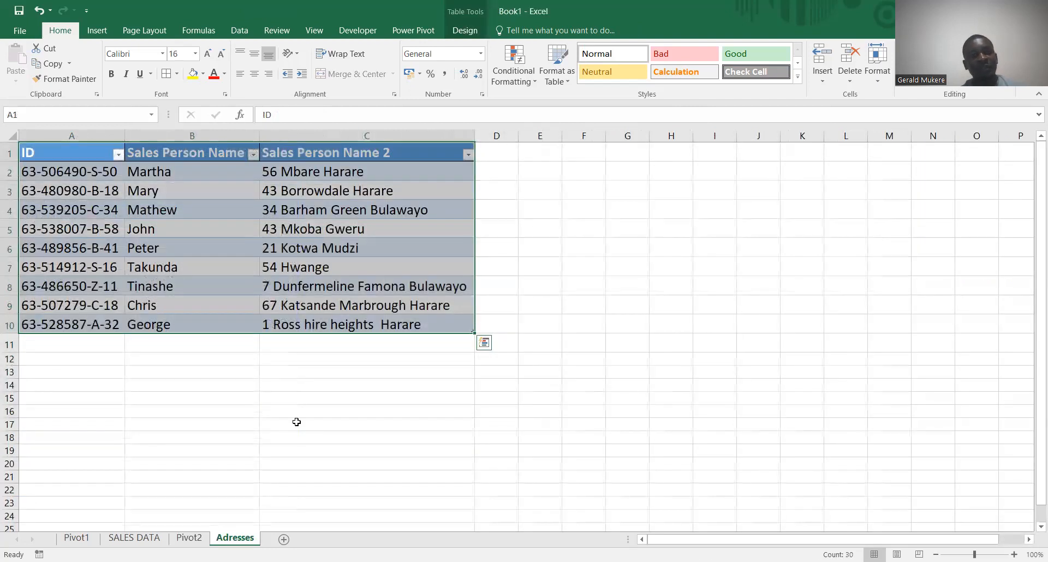
{"action": "left_click", "coordinate": [302, 155]}
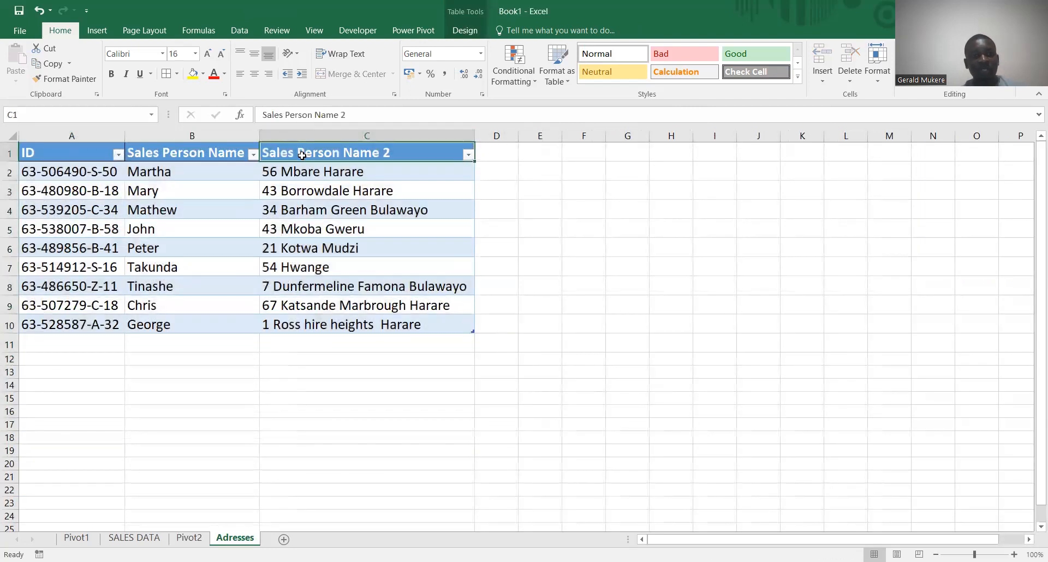
{"action": "type", "text": "Ad"}
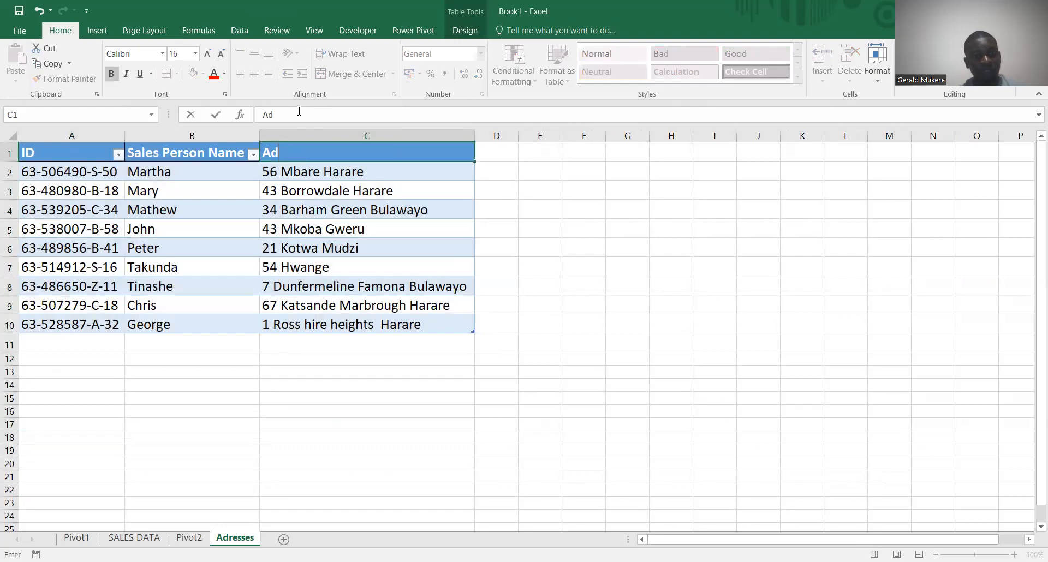
{"action": "type", "text": "dress"}
{"action": "key", "text": "Return"}
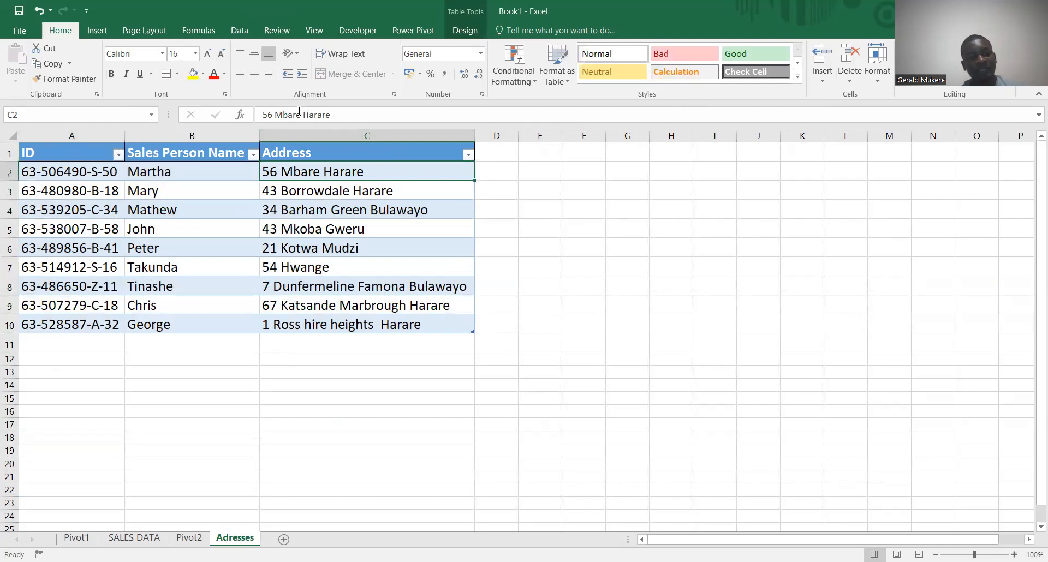
Add Sales Person Name 2 from Addresses_Table as a row field after ID in the Pivot2 PivotTable.
{"action": "left_click", "coordinate": [189, 537]}
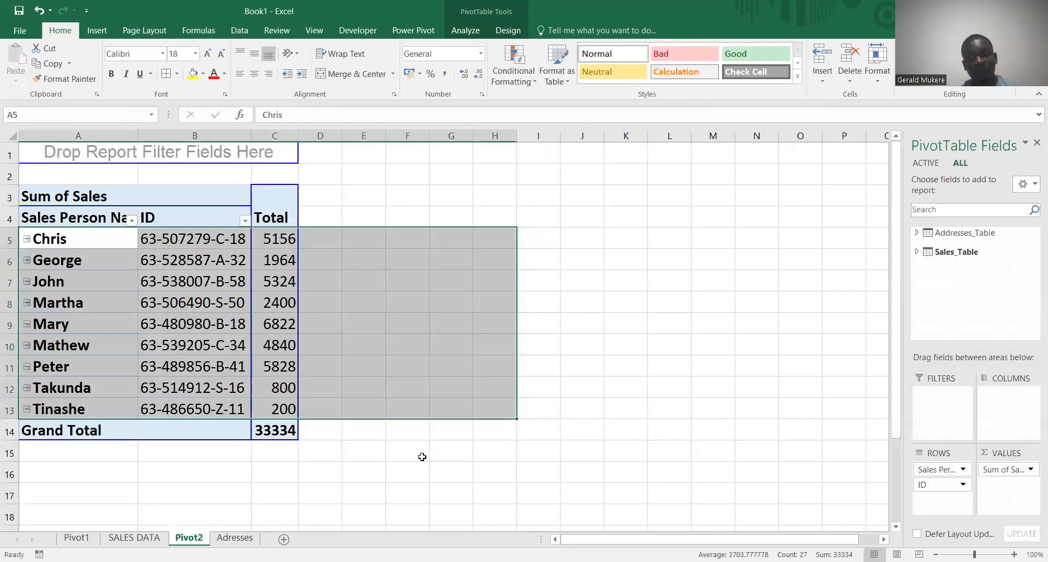
{"action": "left_click", "coordinate": [918, 233]}
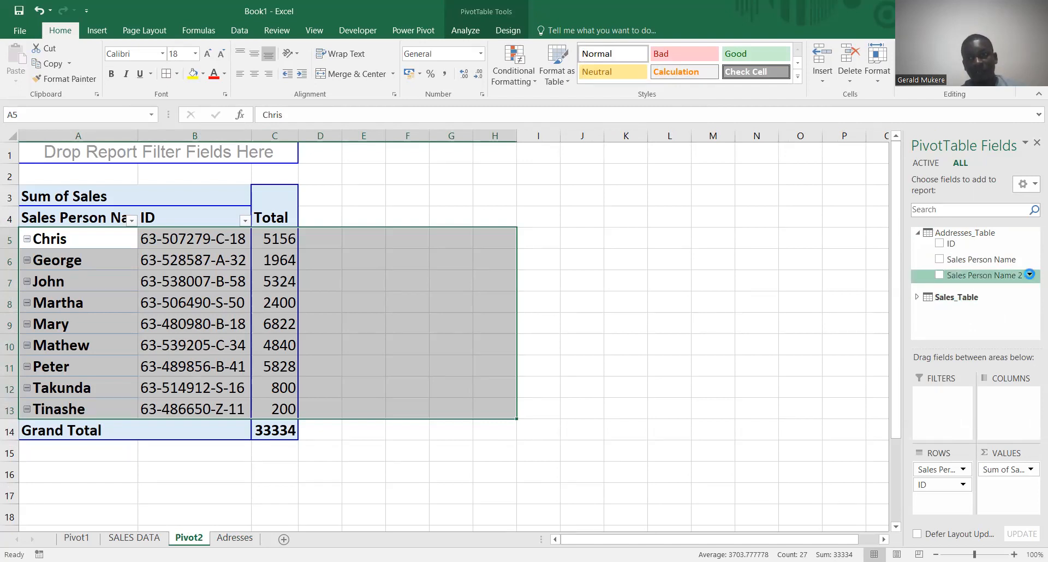
{"action": "left_click", "coordinate": [1030, 274]}
{"action": "left_click", "coordinate": [1031, 279]}
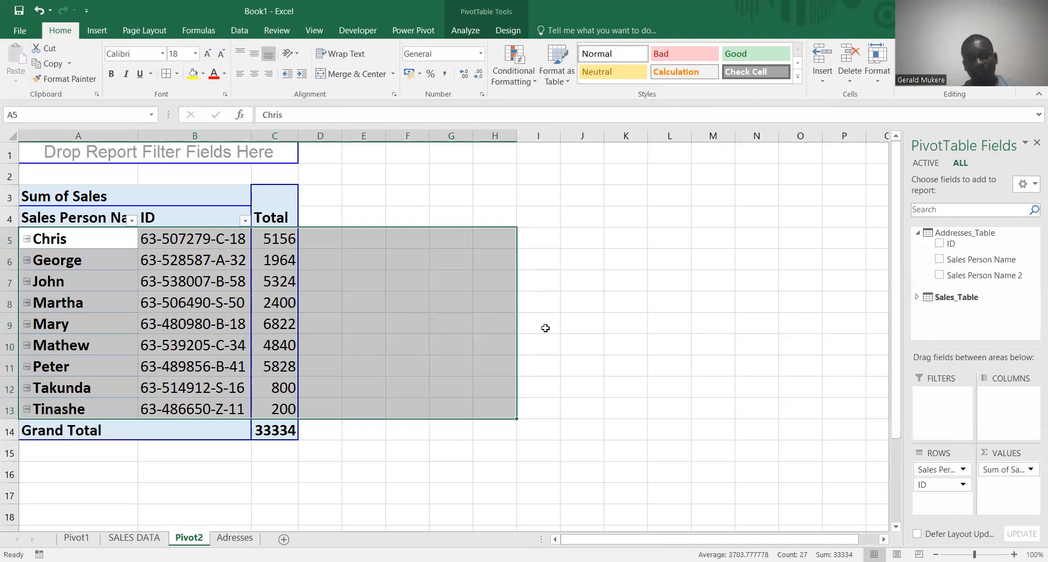
{"action": "left_click_drag", "start_coordinate": [1001, 274], "coordinate": [246, 270]}
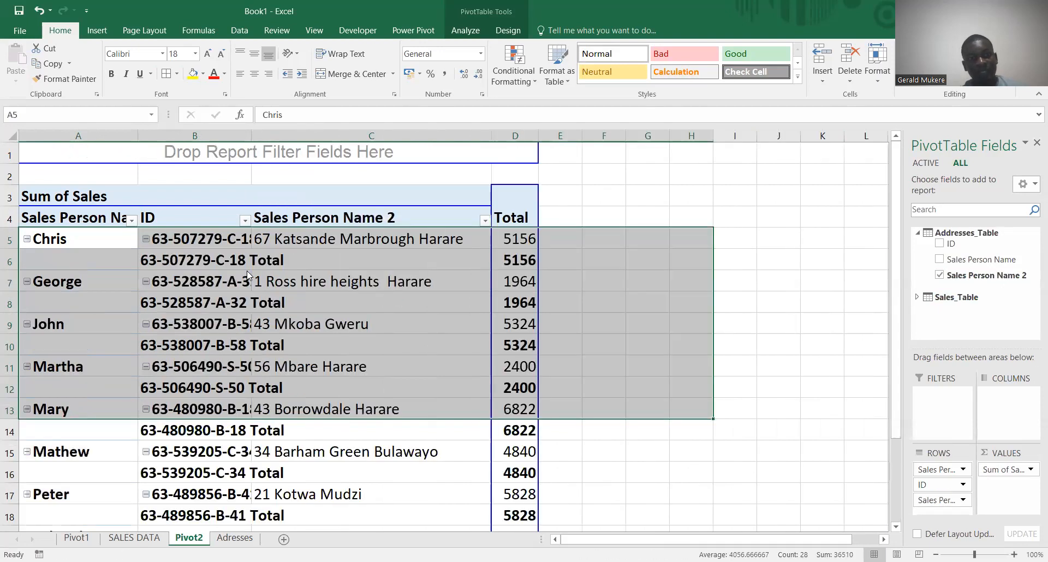
Turn off the ID subtotals in the Pivot2 PivotTable and auto-fit column B to its contents.
{"action": "right_click", "coordinate": [326, 241]}
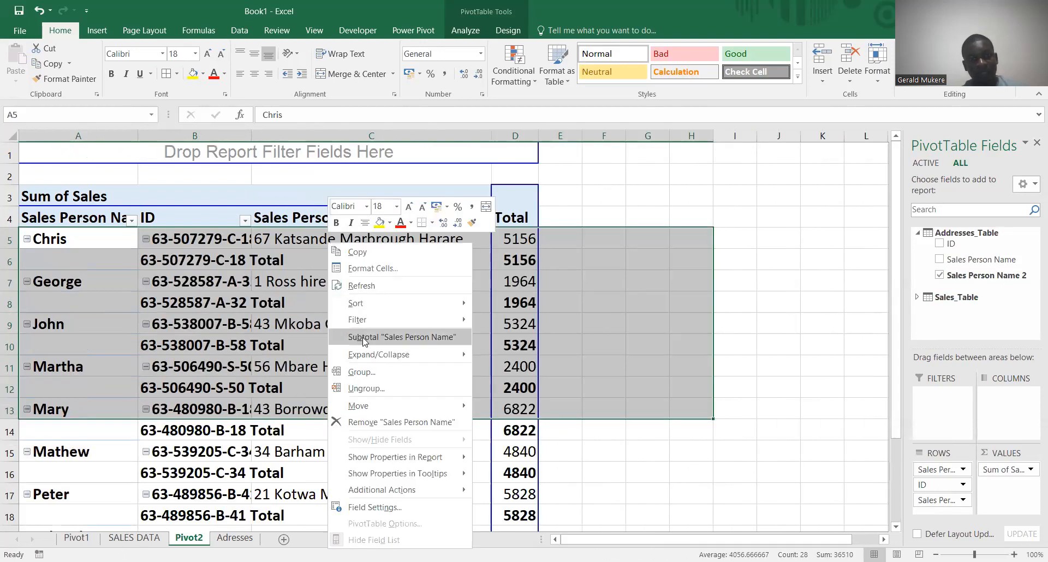
{"action": "left_click", "coordinate": [192, 253]}
{"action": "left_click", "coordinate": [192, 264]}
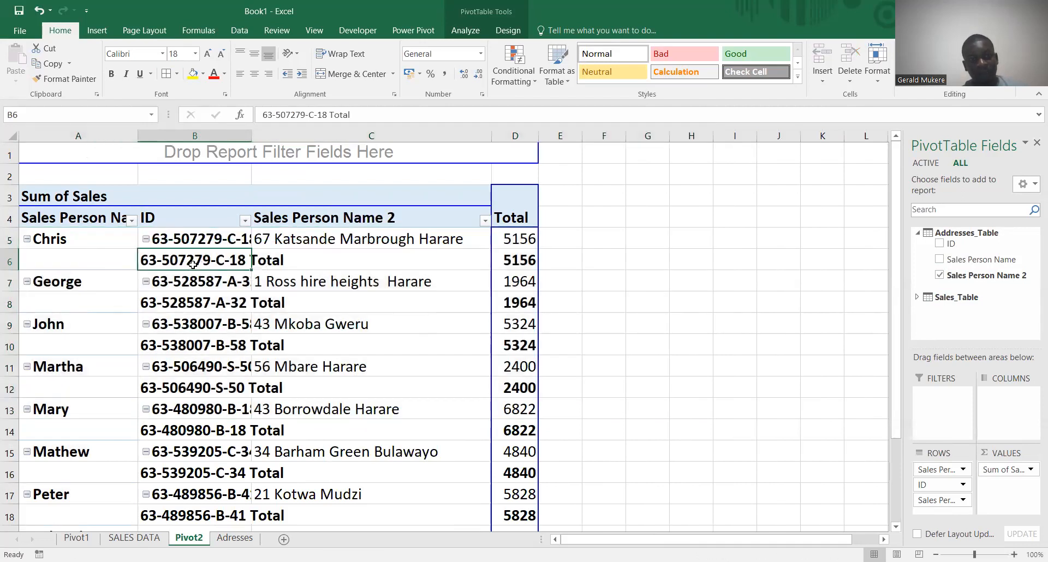
{"action": "right_click", "coordinate": [193, 265]}
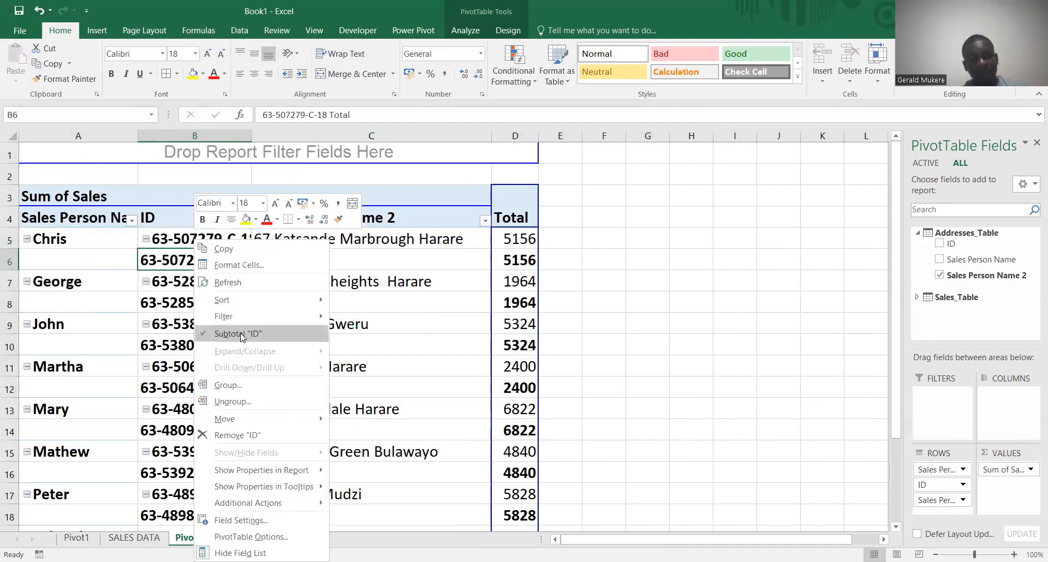
{"action": "left_click", "coordinate": [242, 335]}
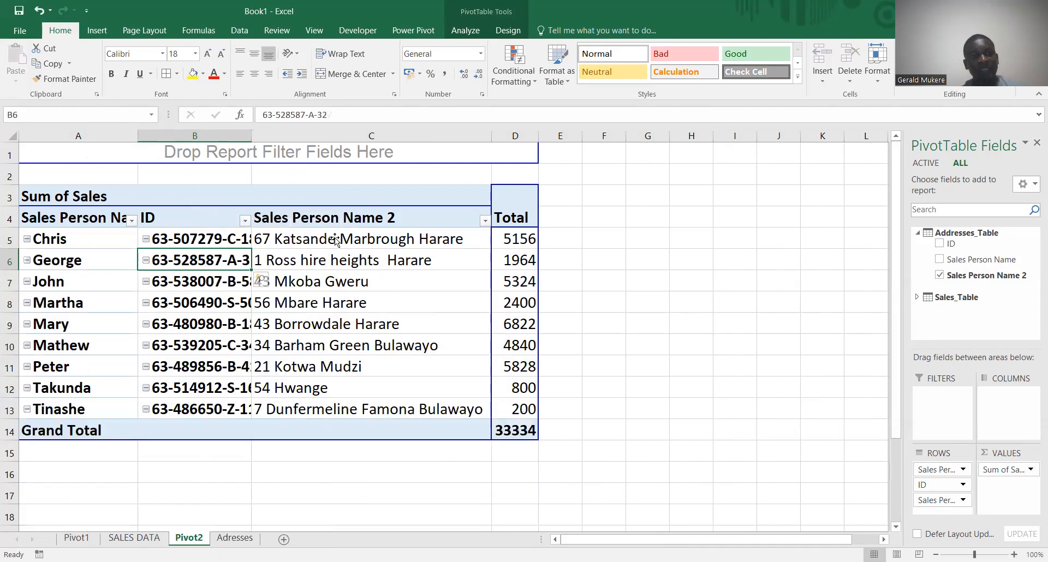
{"action": "left_click", "coordinate": [274, 219]}
{"action": "double_click", "coordinate": [248, 138]}
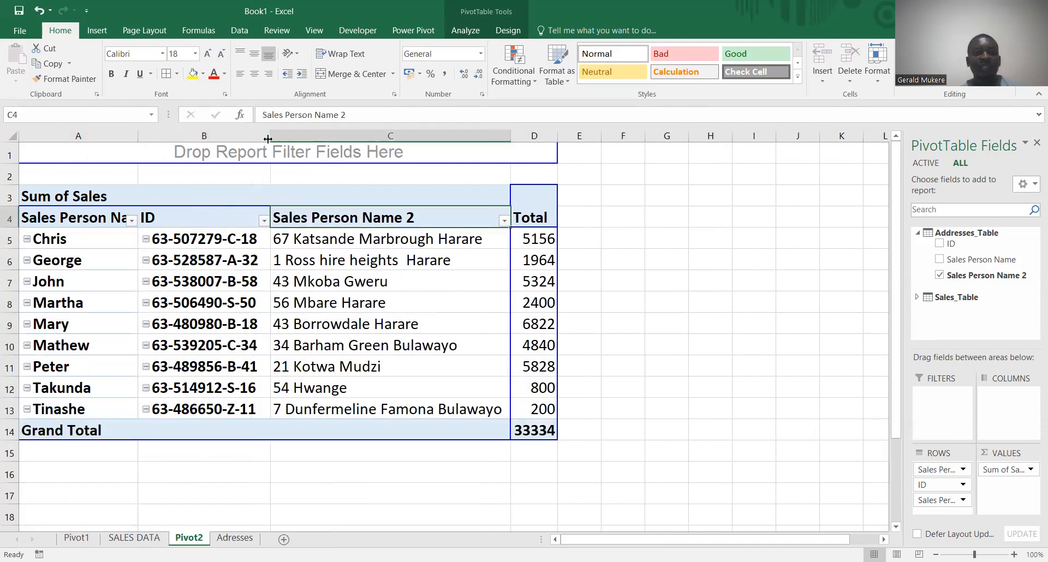
Refresh the Pivot2 PivotTable to pick up the renamed Address header from the source table.
{"action": "left_click", "coordinate": [405, 288]}
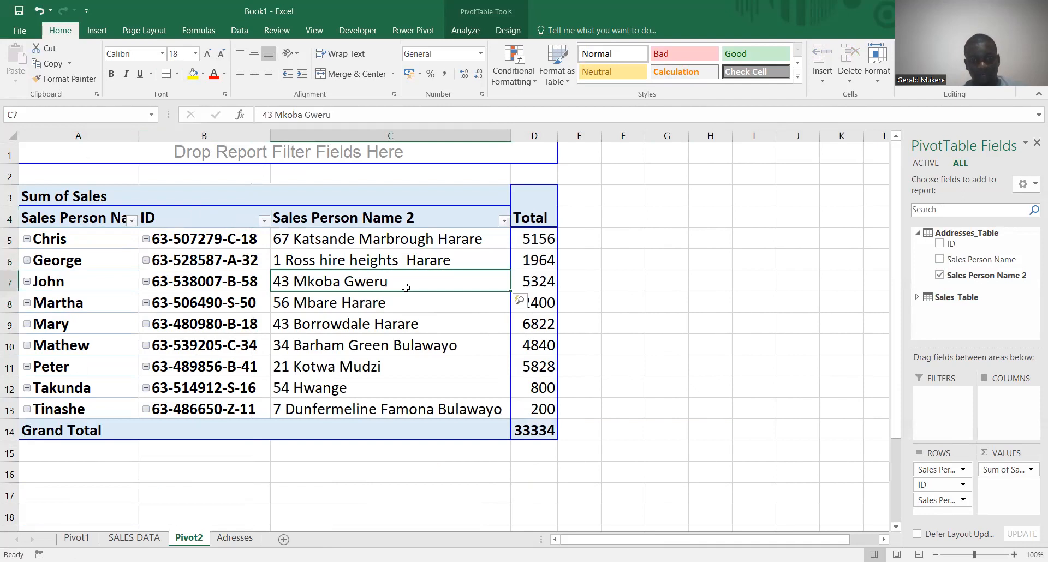
{"action": "right_click", "coordinate": [405, 287]}
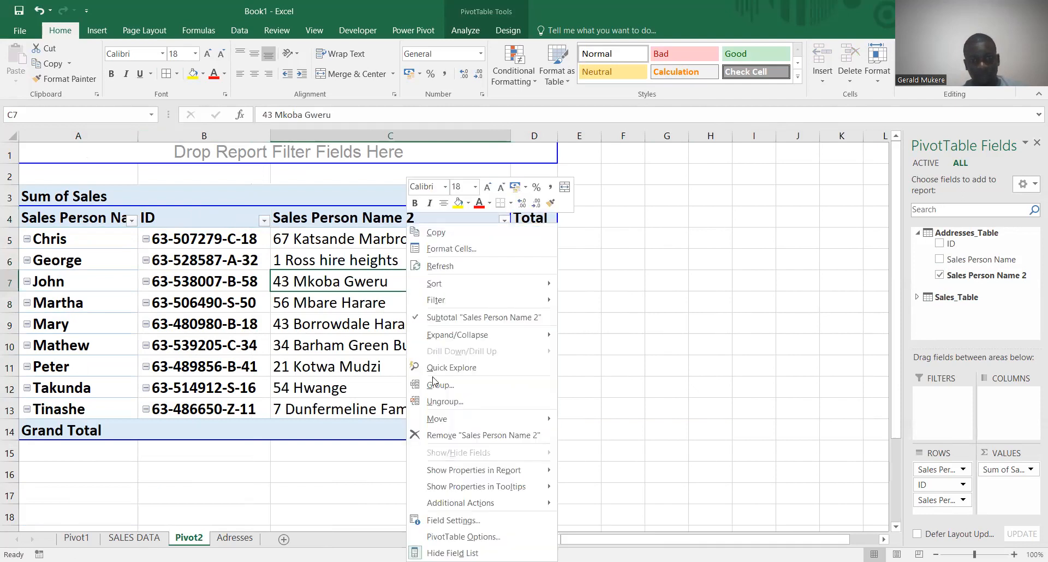
{"action": "left_click", "coordinate": [439, 266]}
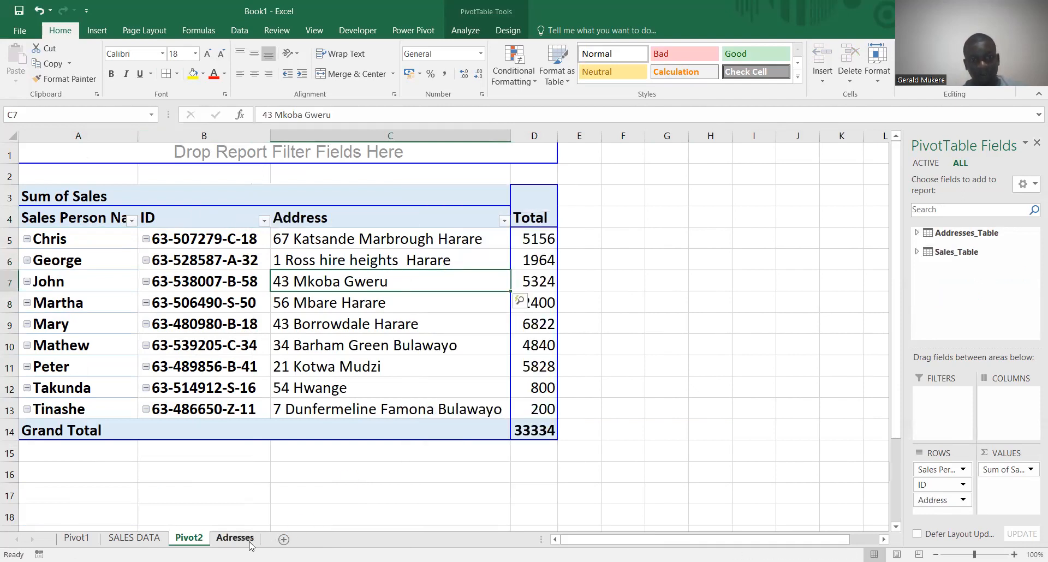
{"action": "left_click", "coordinate": [308, 217]}
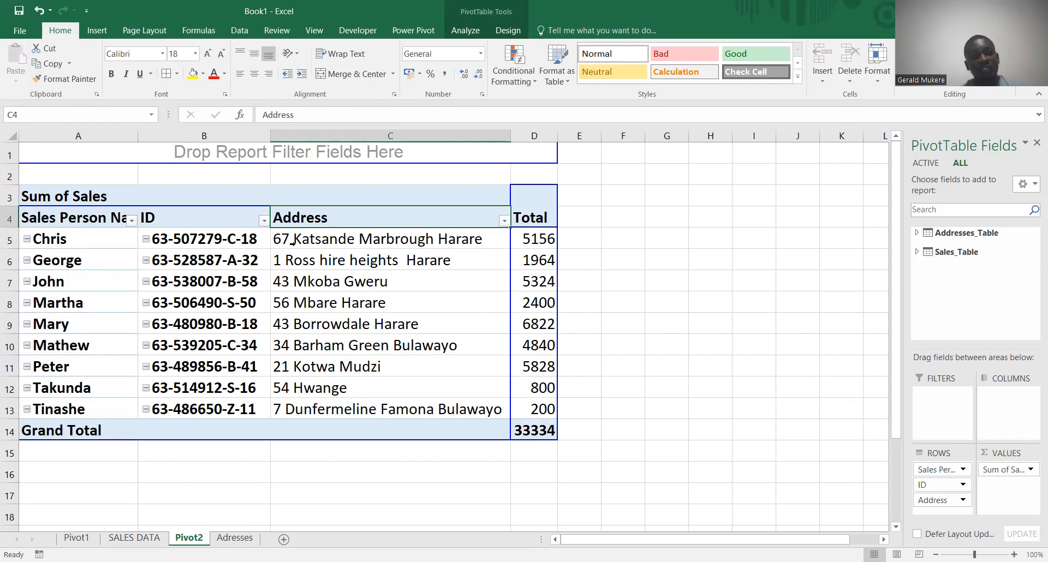
{"action": "right_click", "coordinate": [292, 239]}
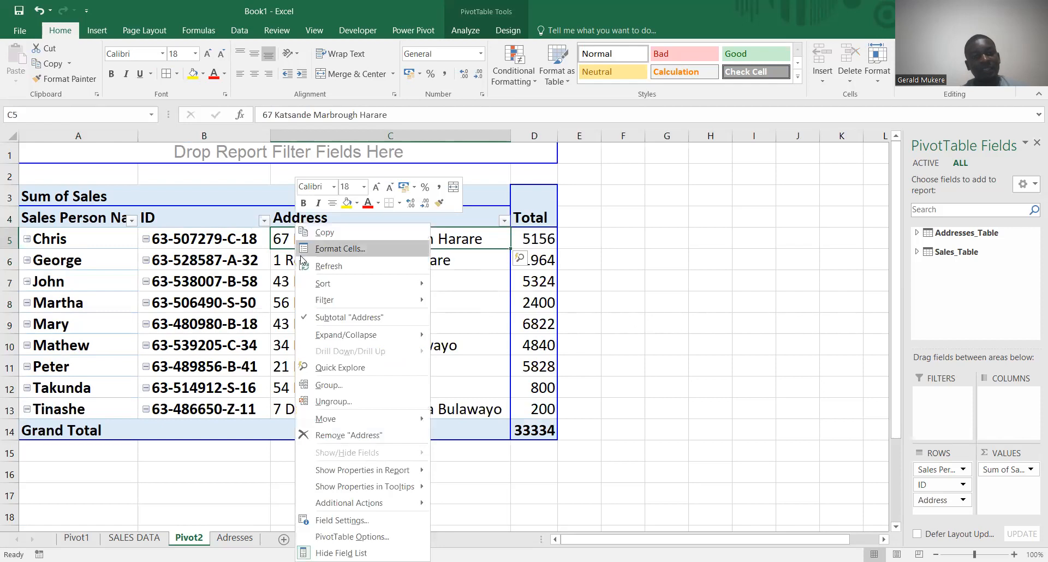
{"action": "left_click", "coordinate": [309, 265]}
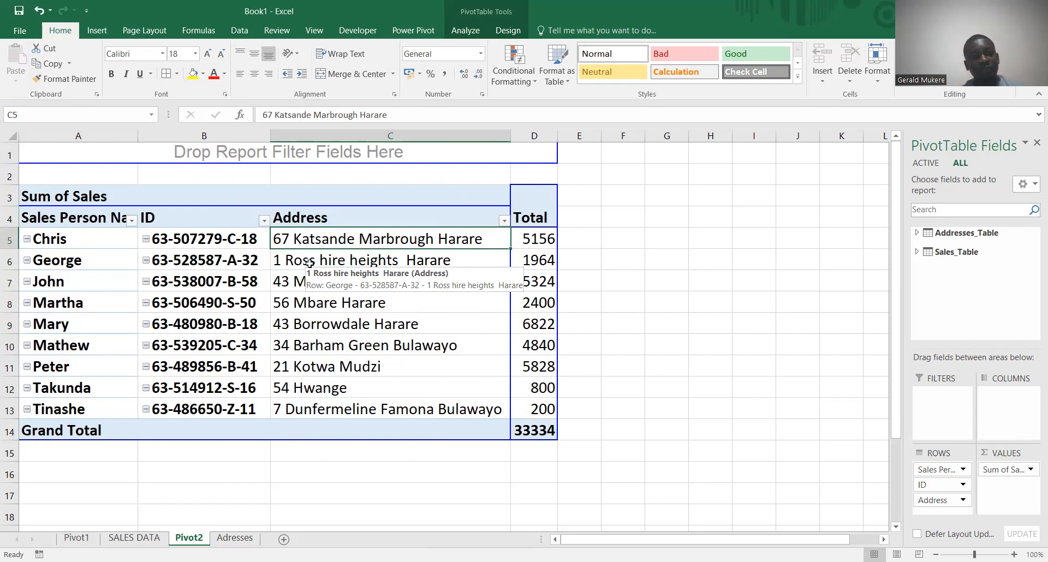
Add Date from Sales_Table to the Pivot2 PivotTable's column fields and remove Date (Year) from them.
{"action": "left_click", "coordinate": [276, 152]}
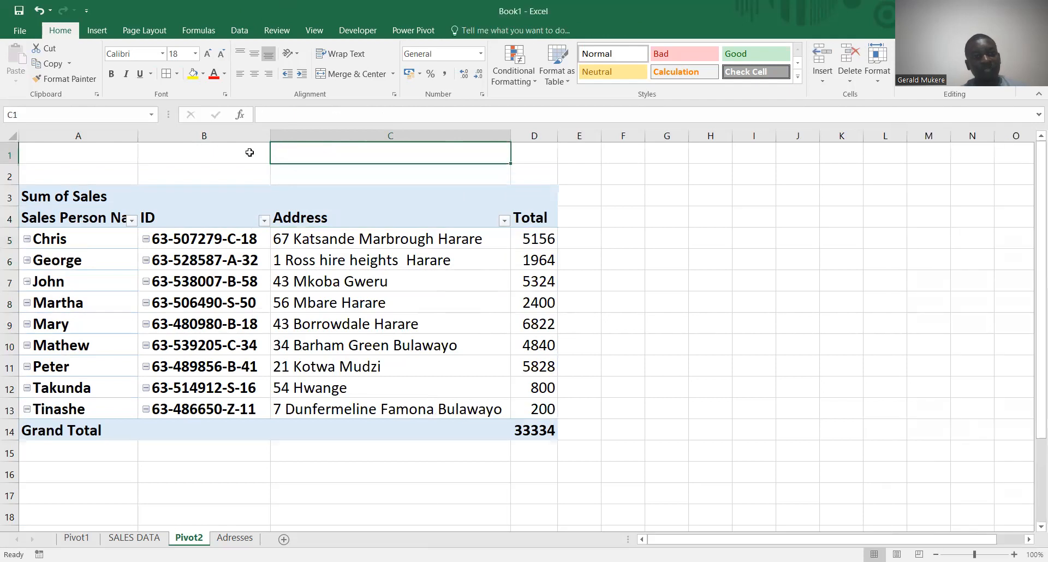
{"action": "left_click", "coordinate": [179, 260]}
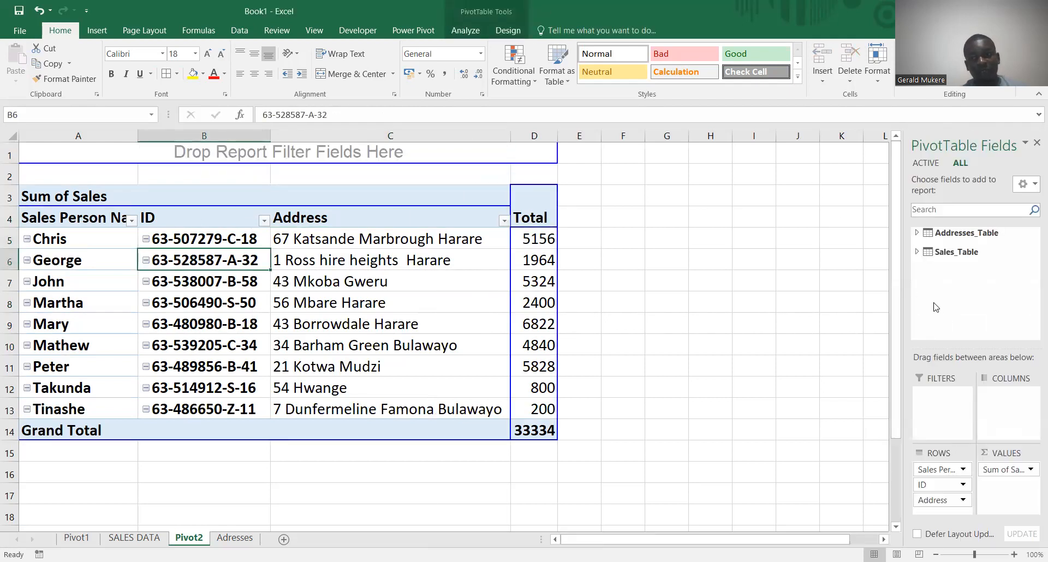
{"action": "left_click", "coordinate": [918, 252]}
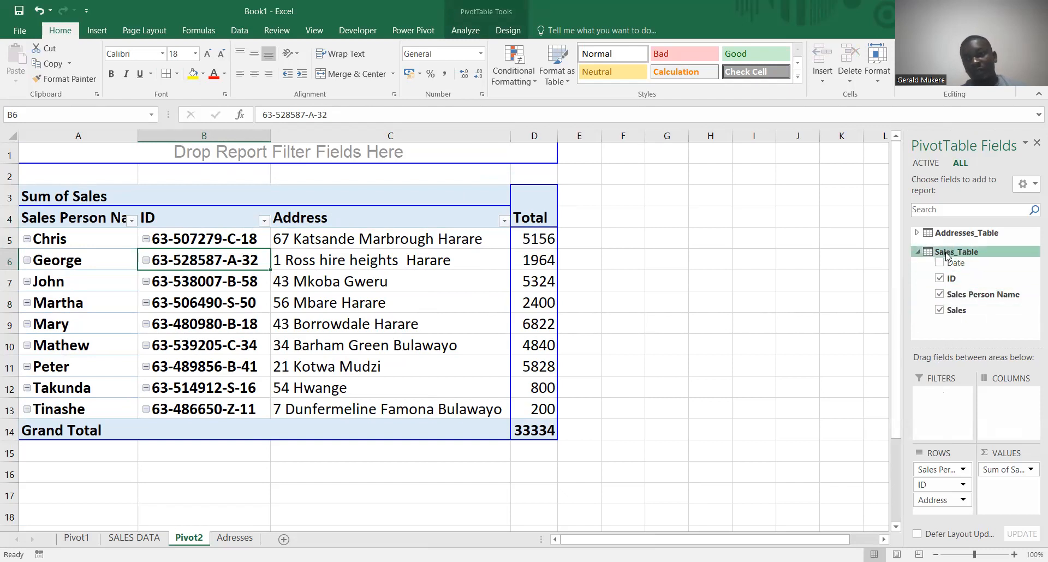
{"action": "left_click_drag", "start_coordinate": [951, 264], "coordinate": [998, 432]}
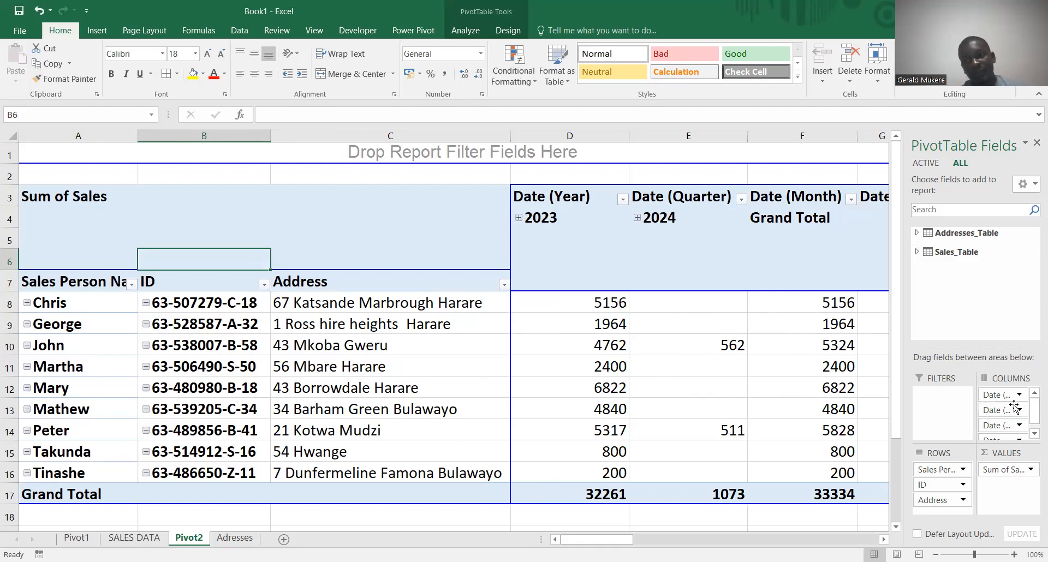
{"action": "left_click_drag", "start_coordinate": [1010, 397], "coordinate": [762, 320]}
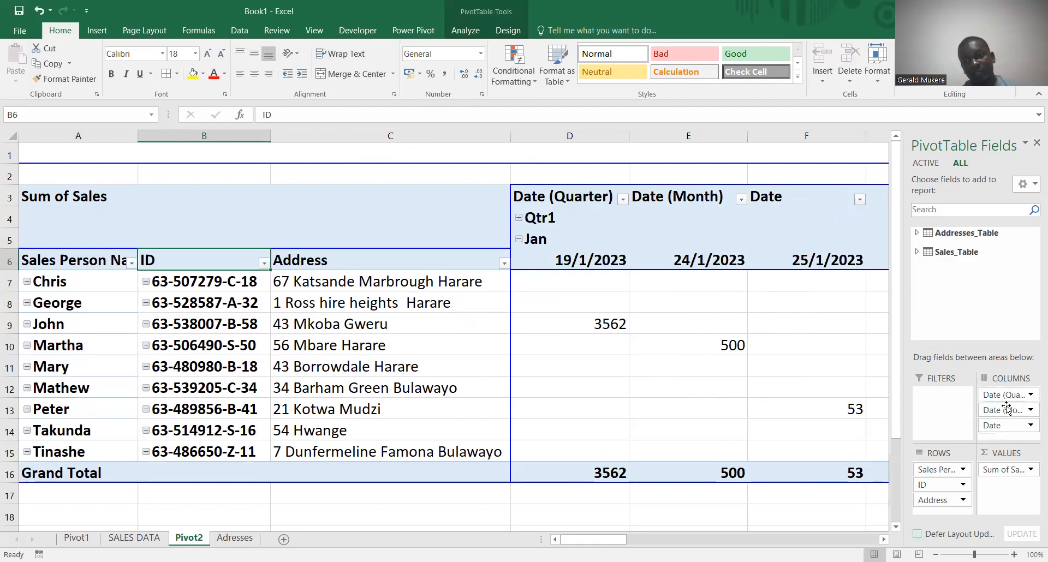
Remove Date (Quarter) and Date from the Pivot2 PivotTable's column fields, leaving Date (Month) as the only column field.
{"action": "left_click_drag", "start_coordinate": [1010, 401], "coordinate": [734, 358]}
{"action": "left_click_drag", "start_coordinate": [1010, 411], "coordinate": [735, 374]}
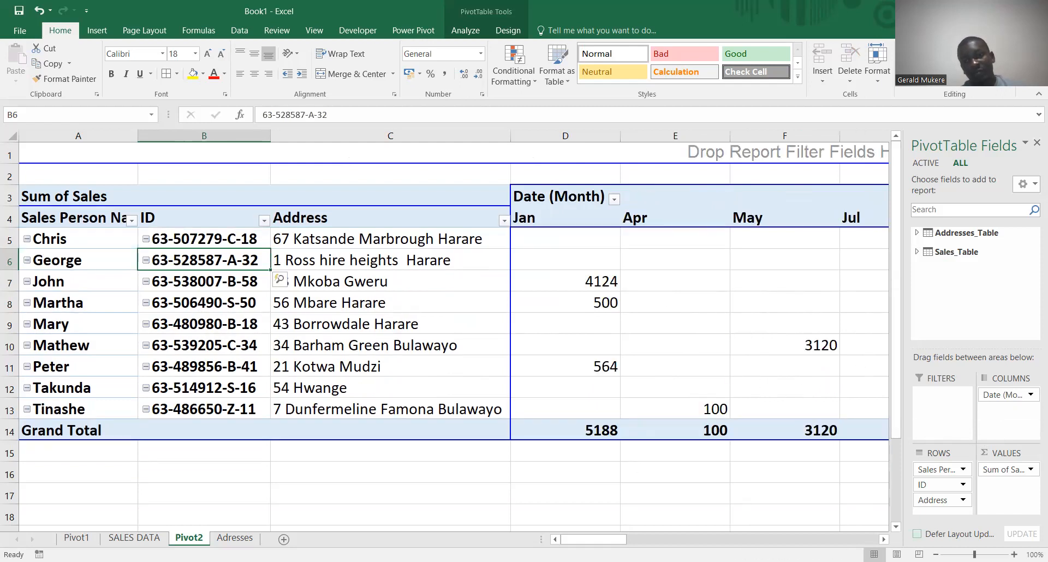
{"action": "left_click_drag", "start_coordinate": [612, 543], "coordinate": [635, 543]}
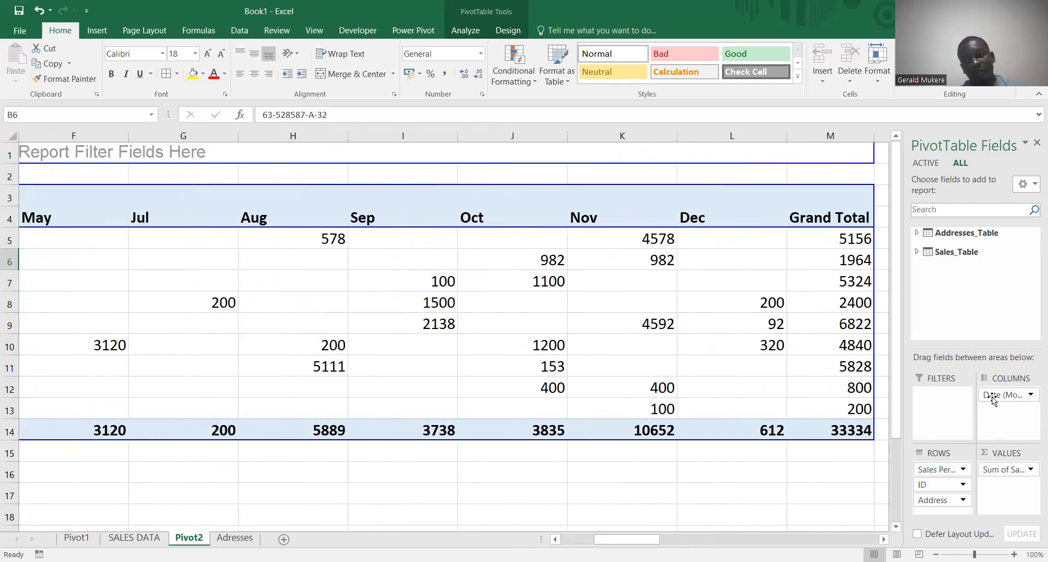
Move Date (Month) from the column fields to the report filter of the Pivot2 PivotTable.
{"action": "left_click_drag", "start_coordinate": [1005, 389], "coordinate": [959, 403]}
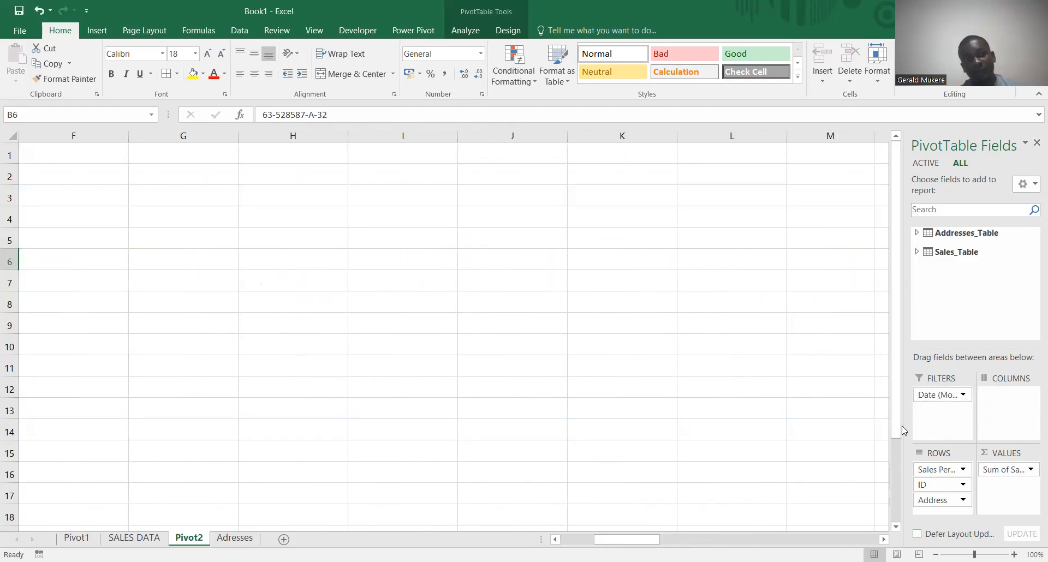
{"action": "left_click_drag", "start_coordinate": [623, 541], "coordinate": [589, 541]}
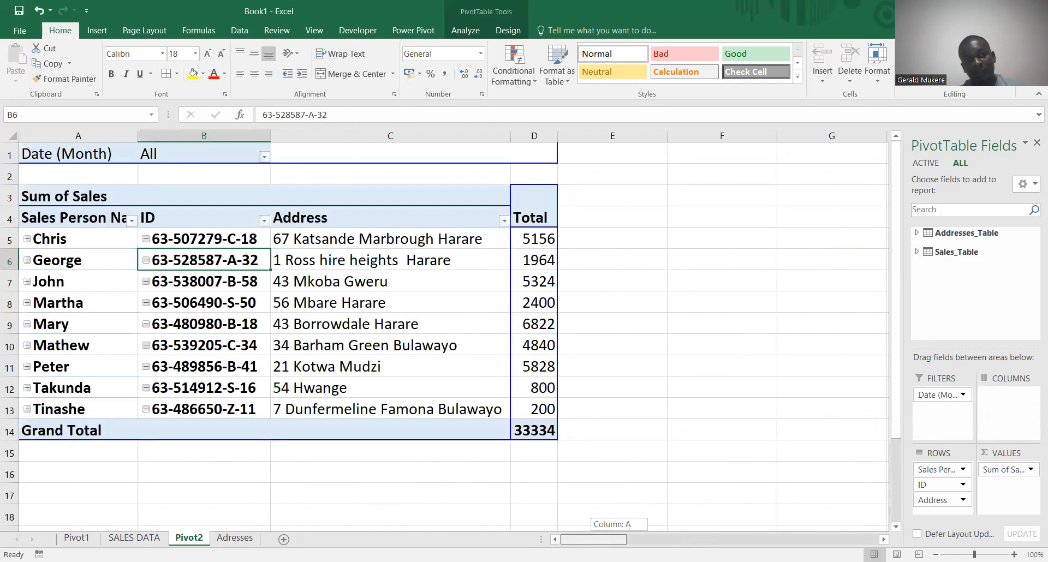
{"action": "left_click", "coordinate": [959, 398]}
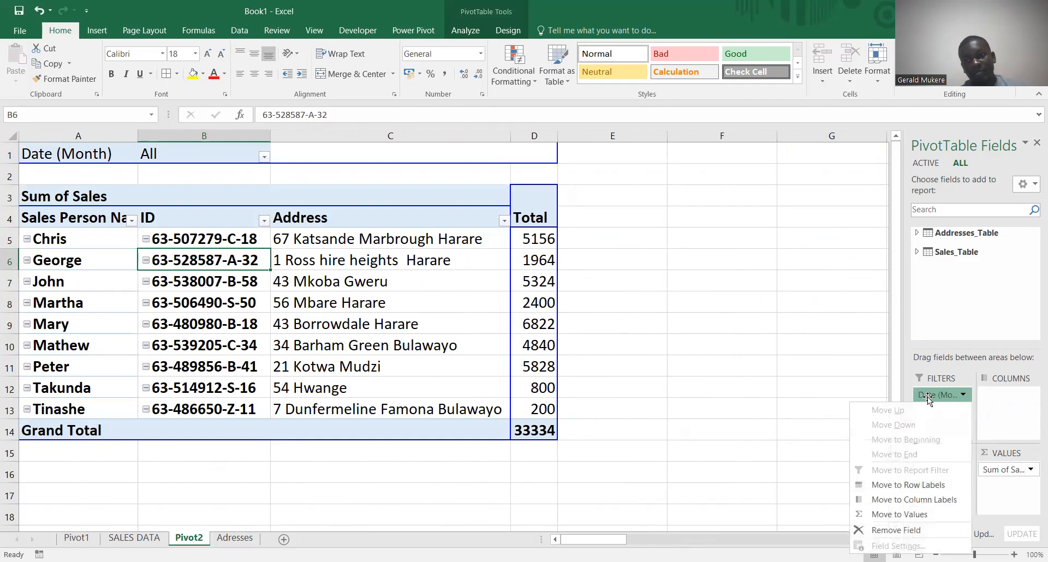
Enable multiple item selection in the Date (Month) report filter and filter the PivotTable to Jan only.
{"action": "left_click", "coordinate": [265, 158]}
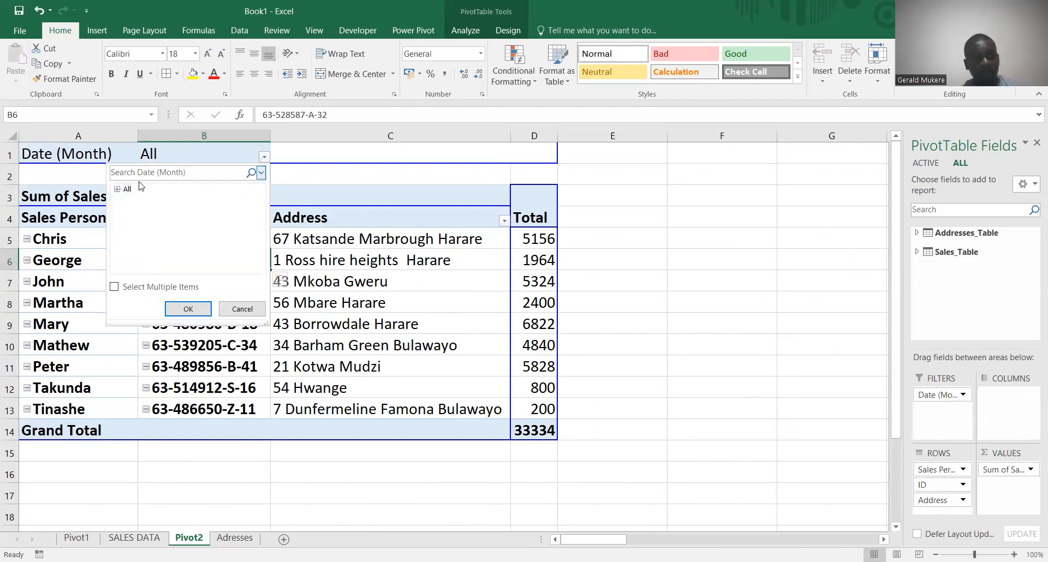
{"action": "left_click", "coordinate": [117, 191]}
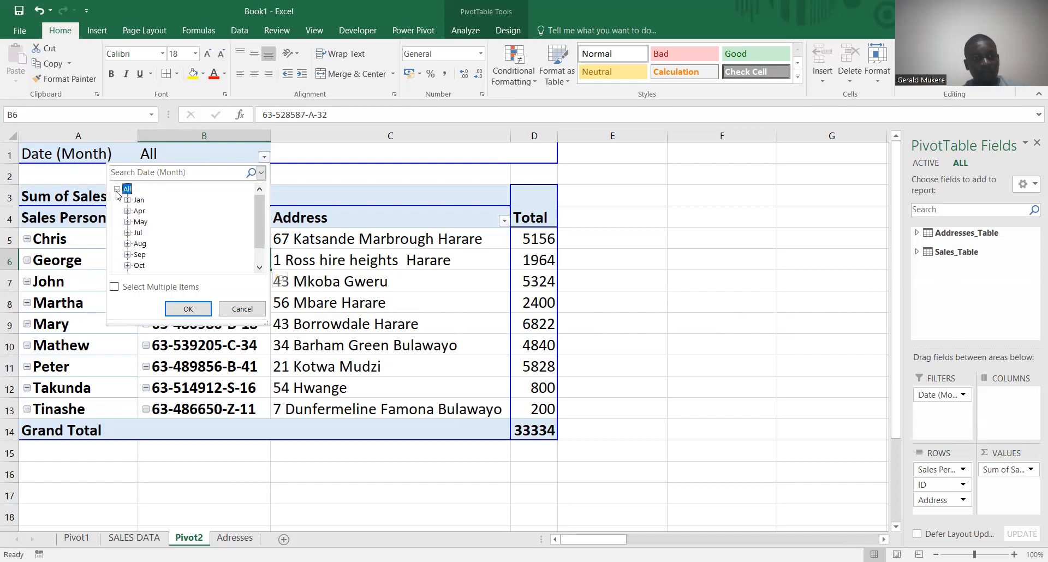
{"action": "left_click", "coordinate": [126, 290]}
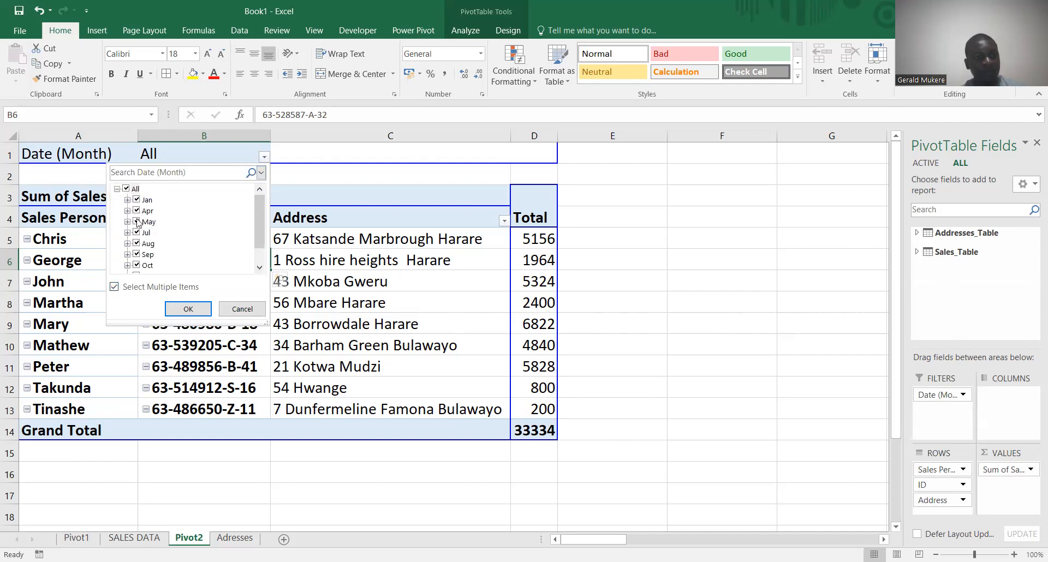
{"action": "left_click", "coordinate": [126, 189]}
{"action": "left_click", "coordinate": [137, 200]}
{"action": "left_click", "coordinate": [175, 315]}
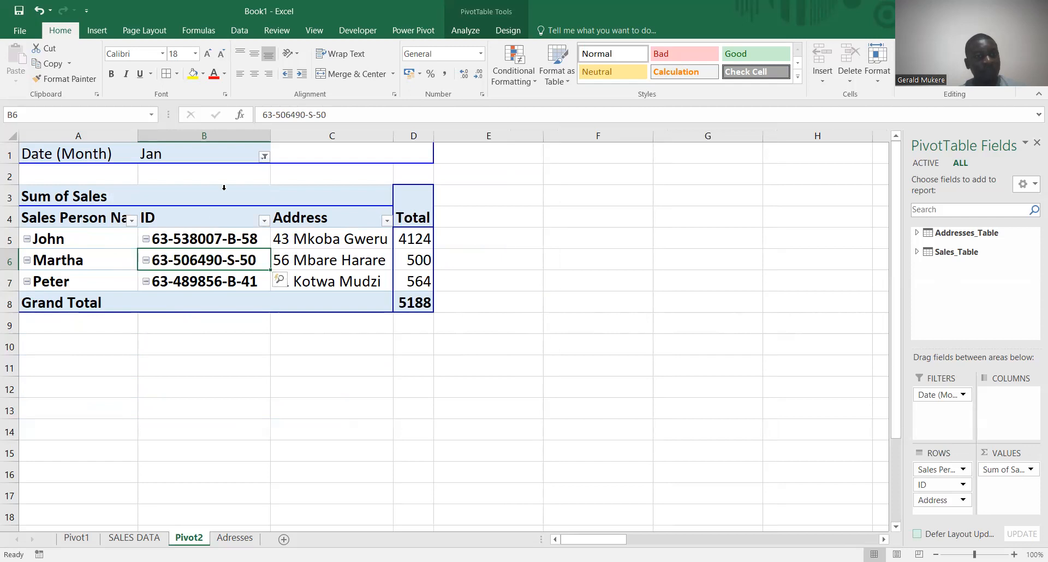
Add Aug to the months included by the Date (Month) report filter alongside Jan.
{"action": "left_click", "coordinate": [263, 157]}
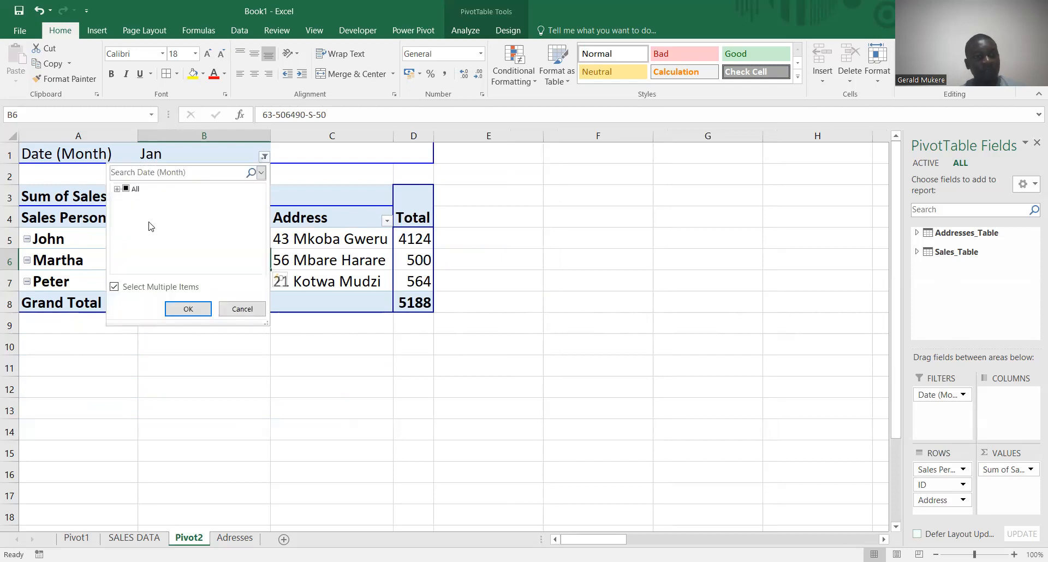
{"action": "left_click", "coordinate": [137, 244]}
{"action": "left_click", "coordinate": [186, 309]}
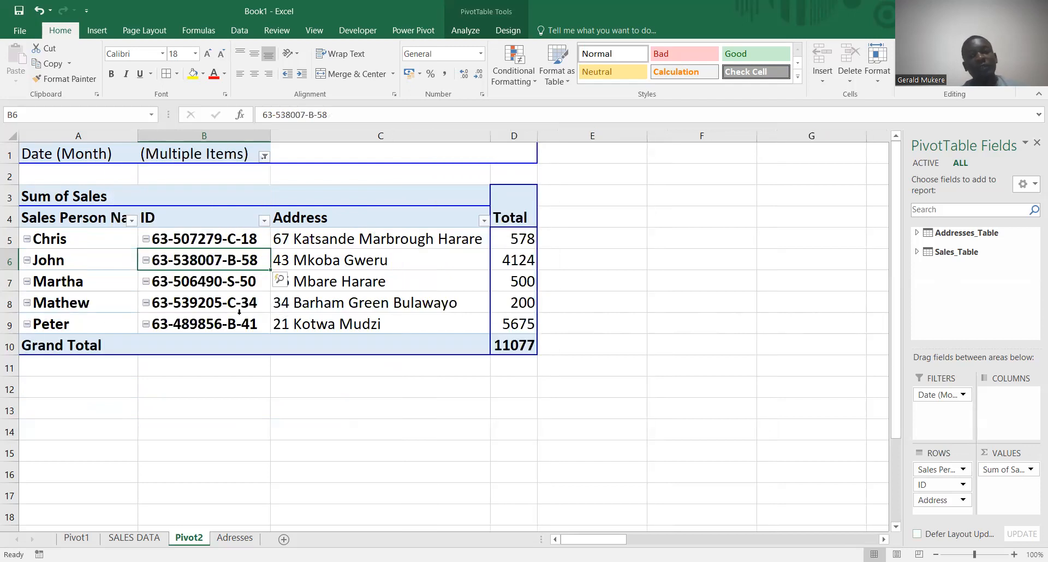
Reset the Date (Month) report filter to include all months and select Mary's address cell in the PivotTable.
{"action": "left_click", "coordinate": [264, 156]}
{"action": "left_click", "coordinate": [117, 189]}
{"action": "left_click", "coordinate": [126, 189]}
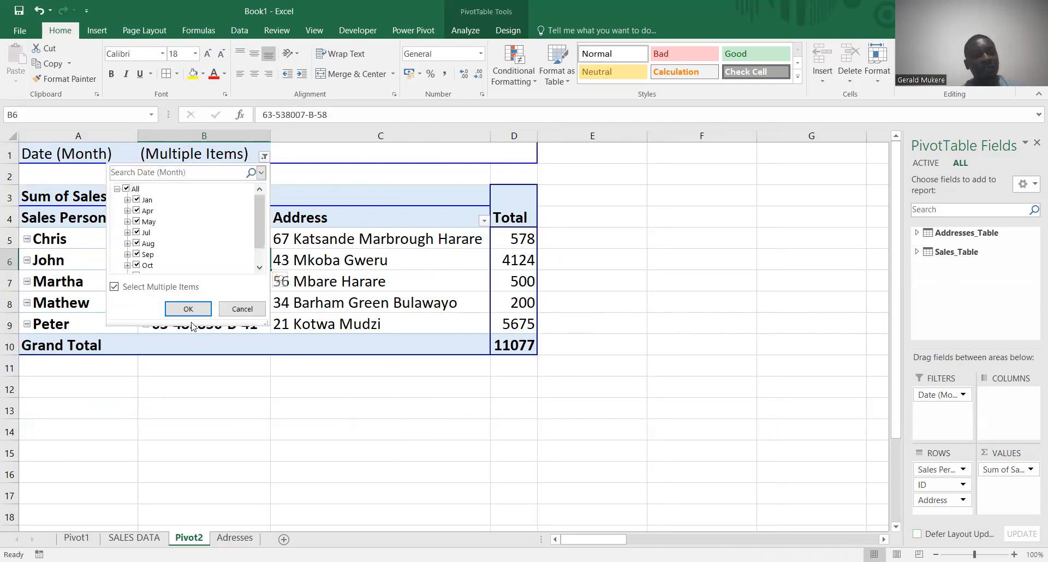
{"action": "left_click", "coordinate": [188, 309]}
{"action": "left_click", "coordinate": [409, 329]}
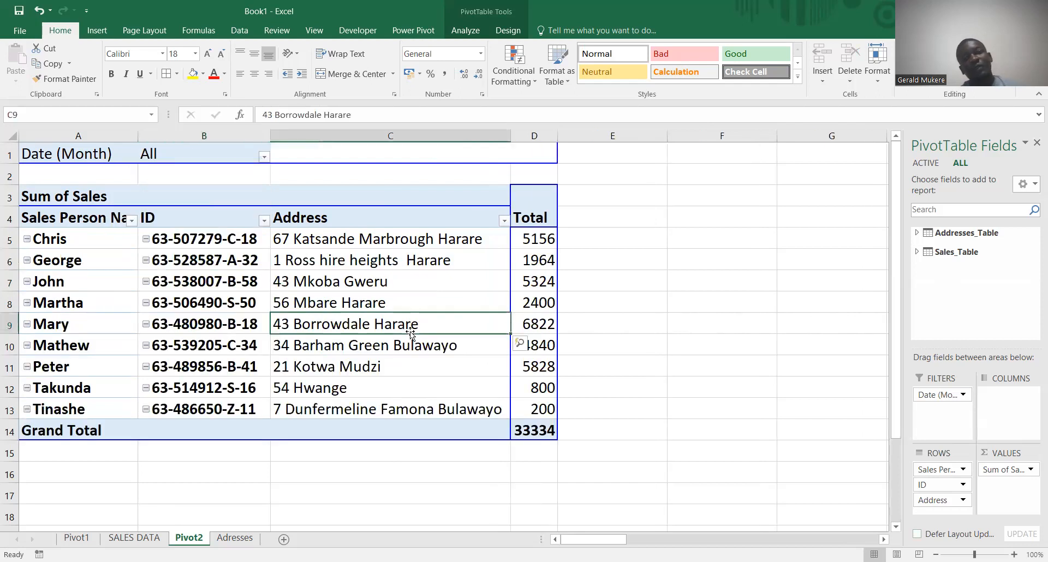